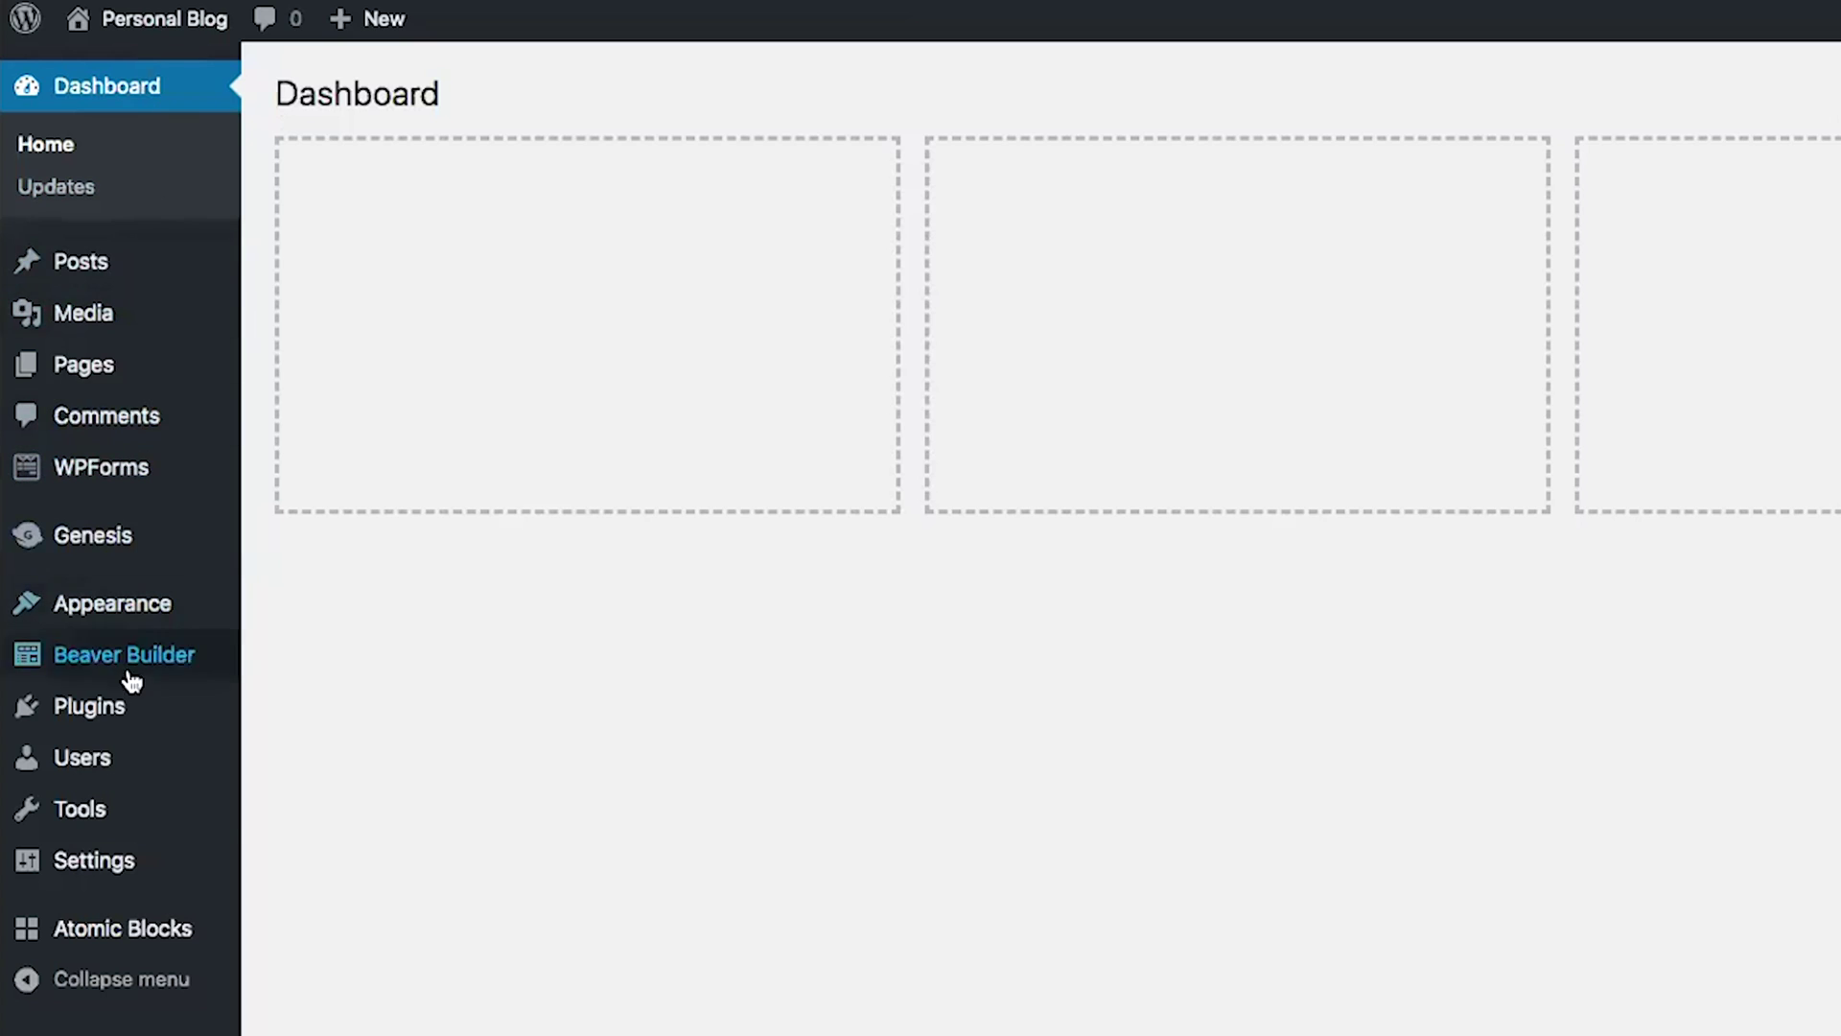
# In the general settings, set the site title to "Business Name" and the tagline to "Mindset & Success Coach".
pyautogui.moveTo(131, 703)
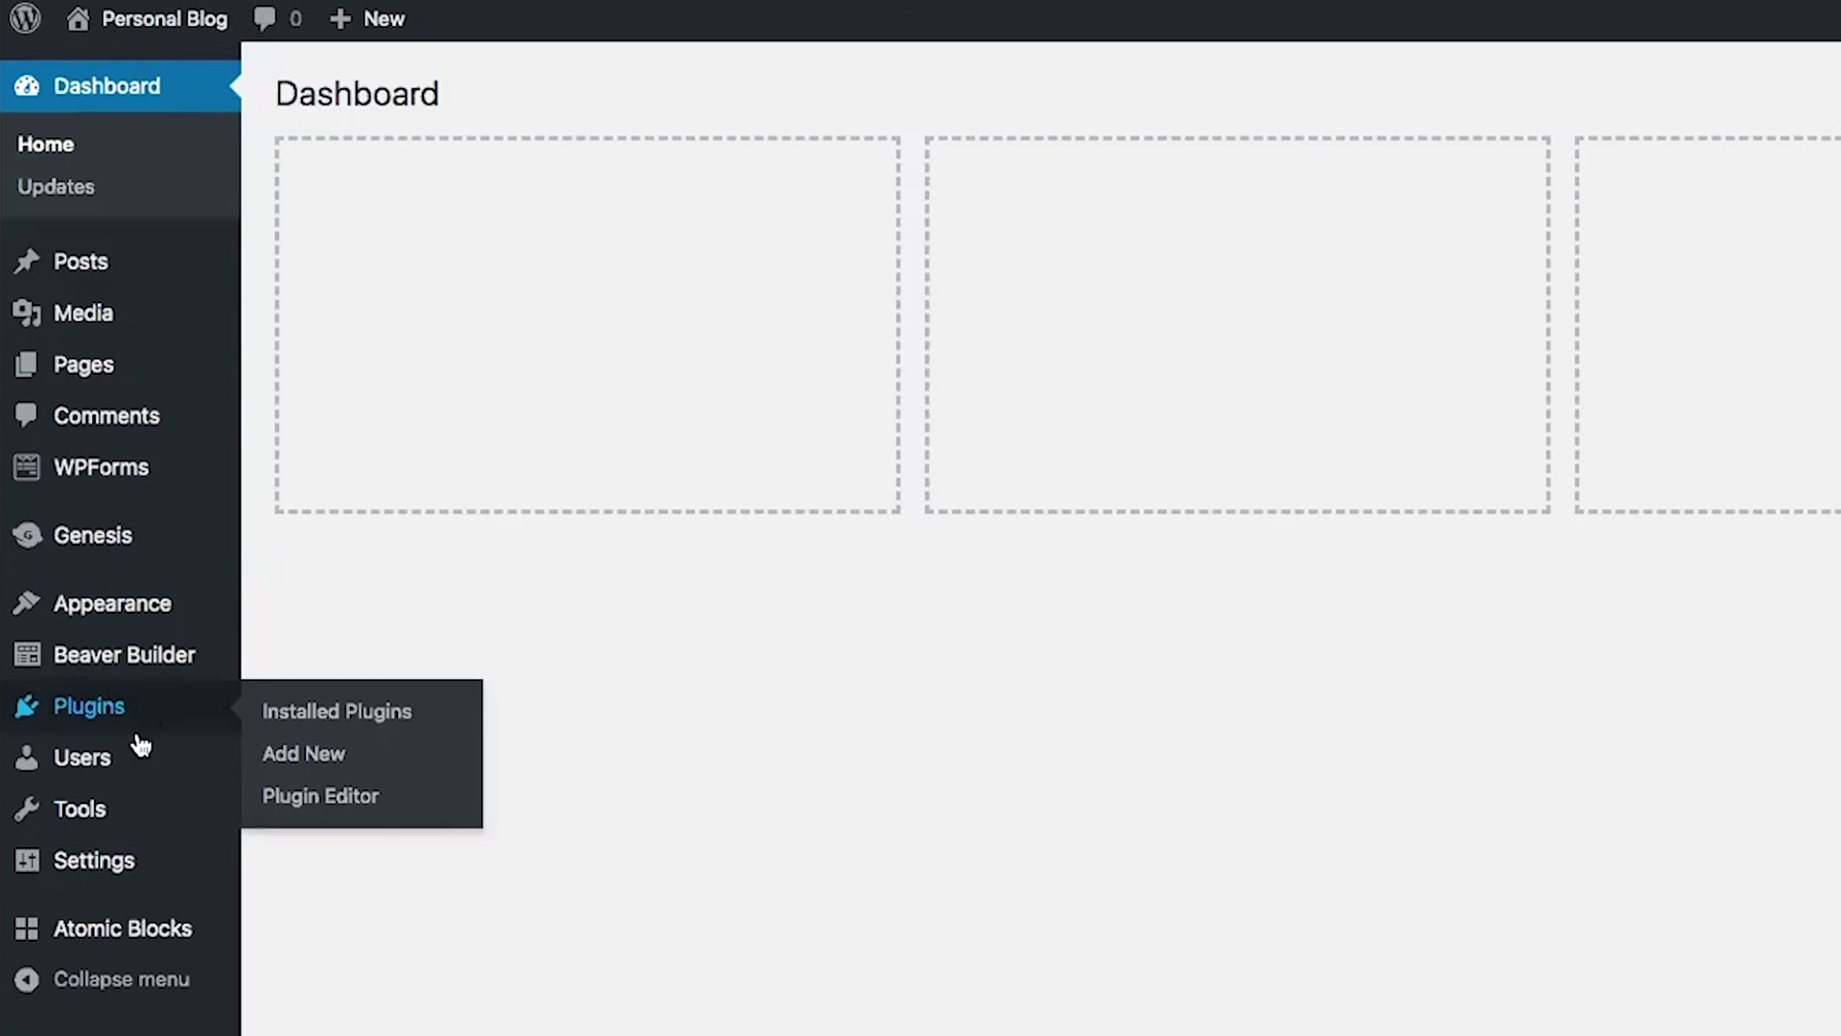
pyautogui.moveTo(91, 871)
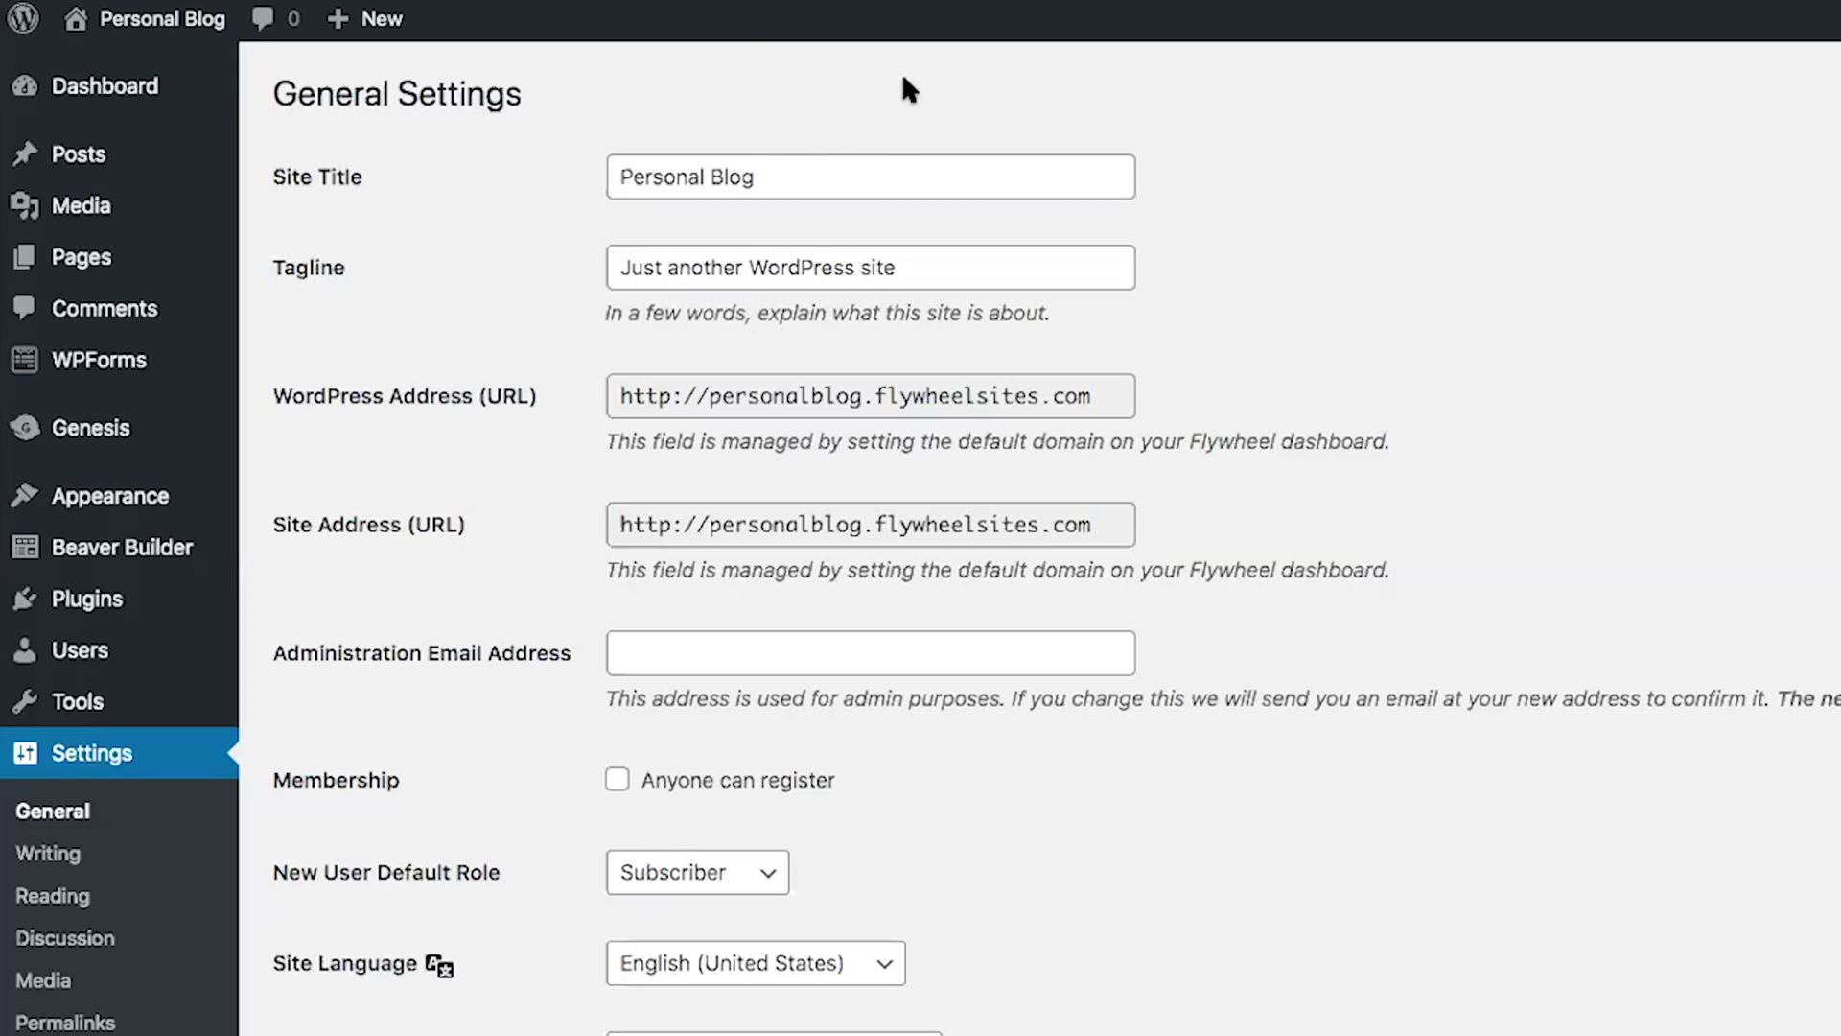
pyautogui.moveTo(801, 181); pyautogui.dragTo(570, 157)
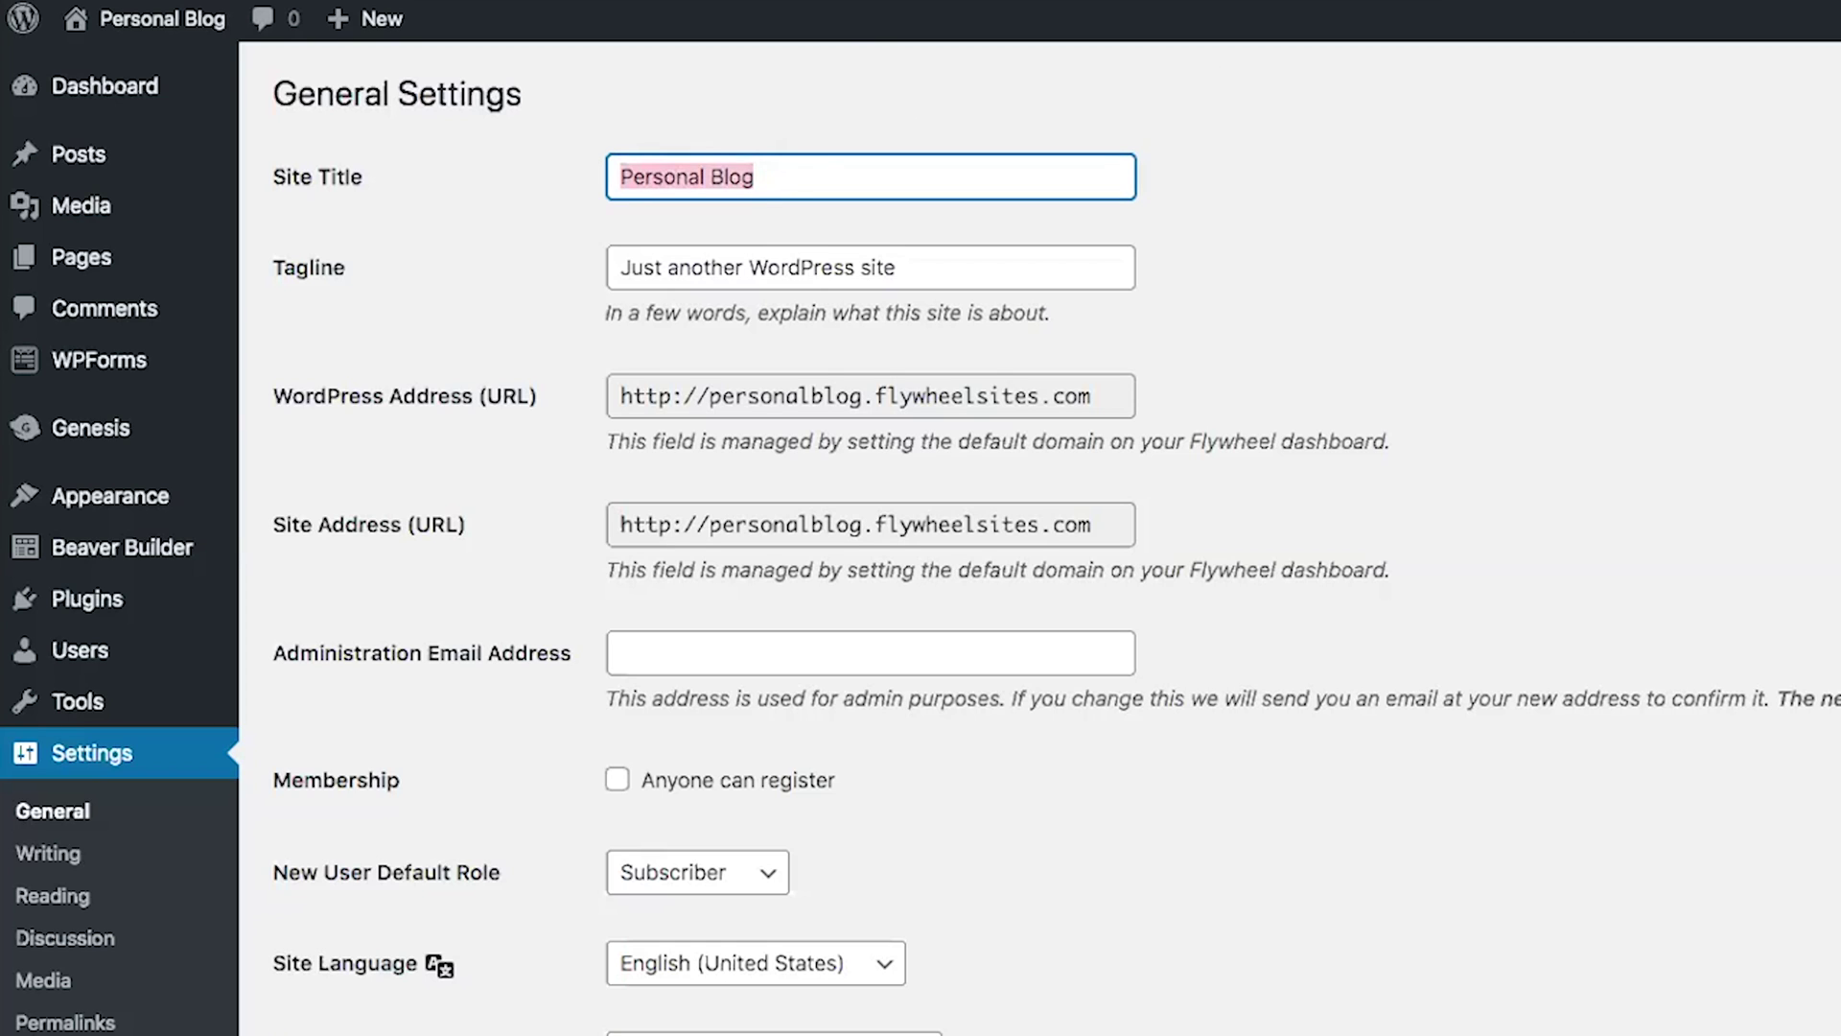
pyautogui.write('Business Name')
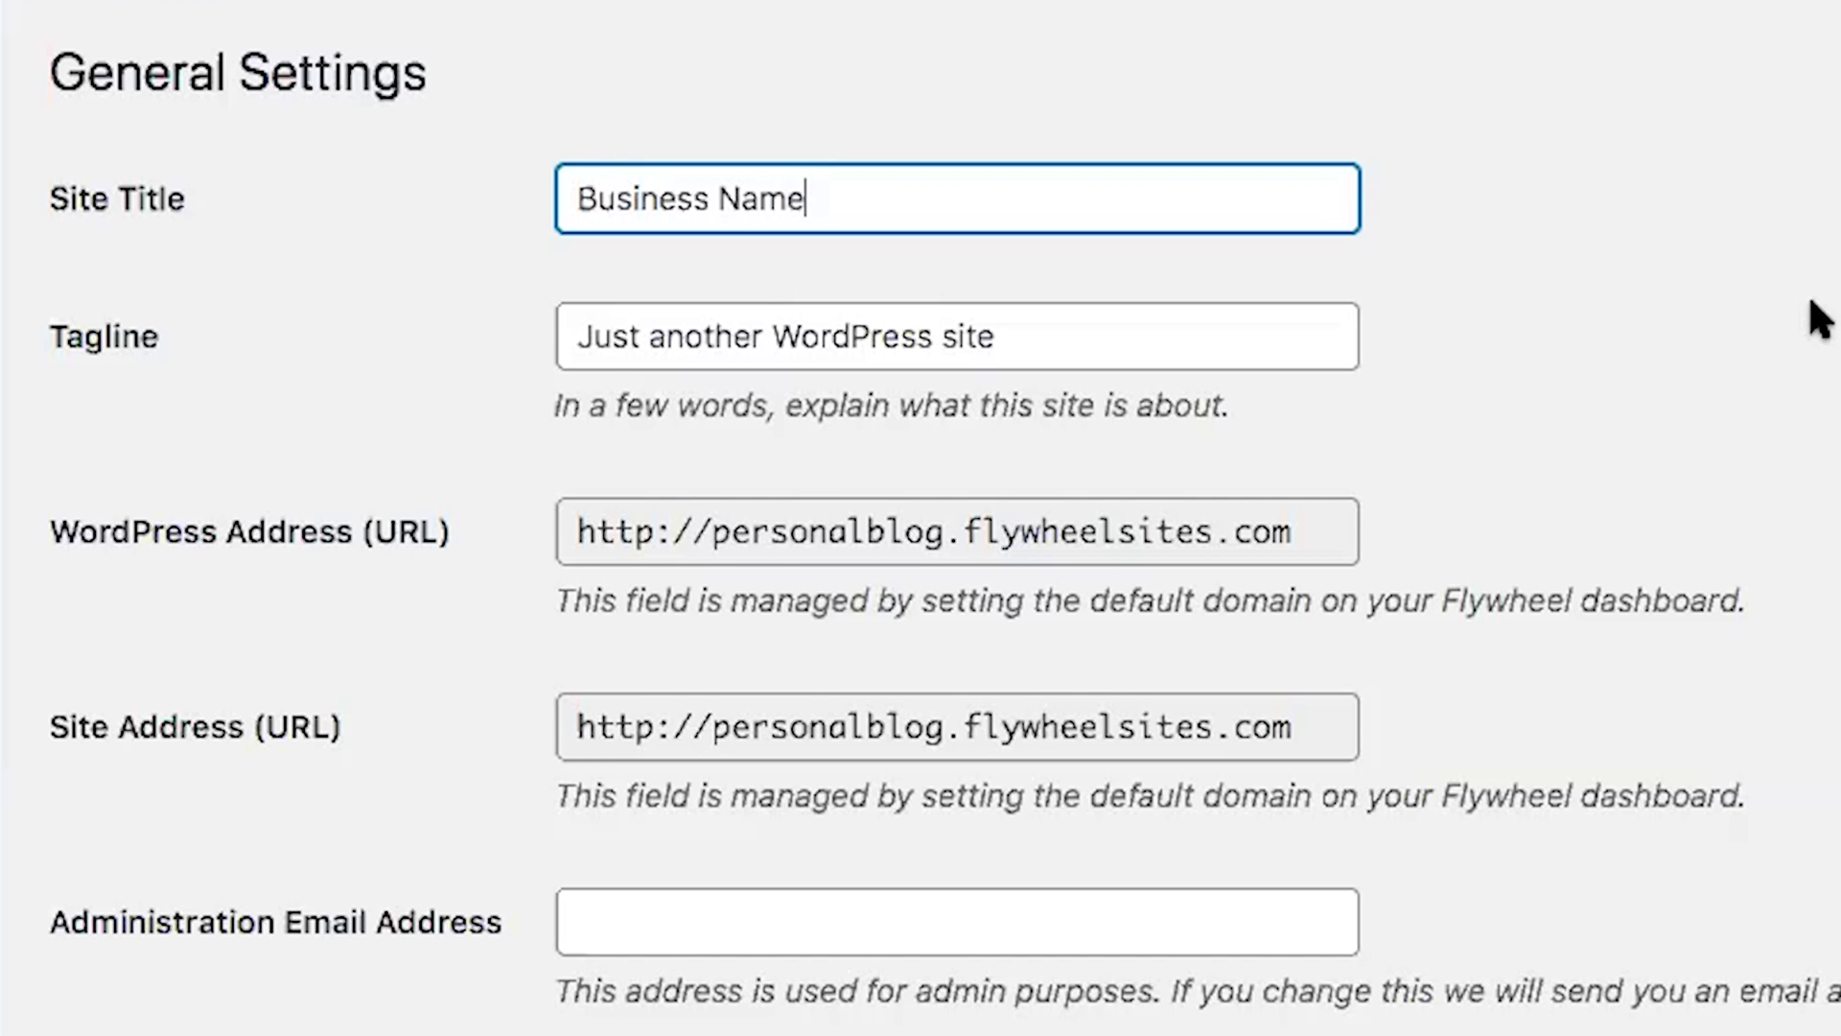
pyautogui.click(1435, 258)
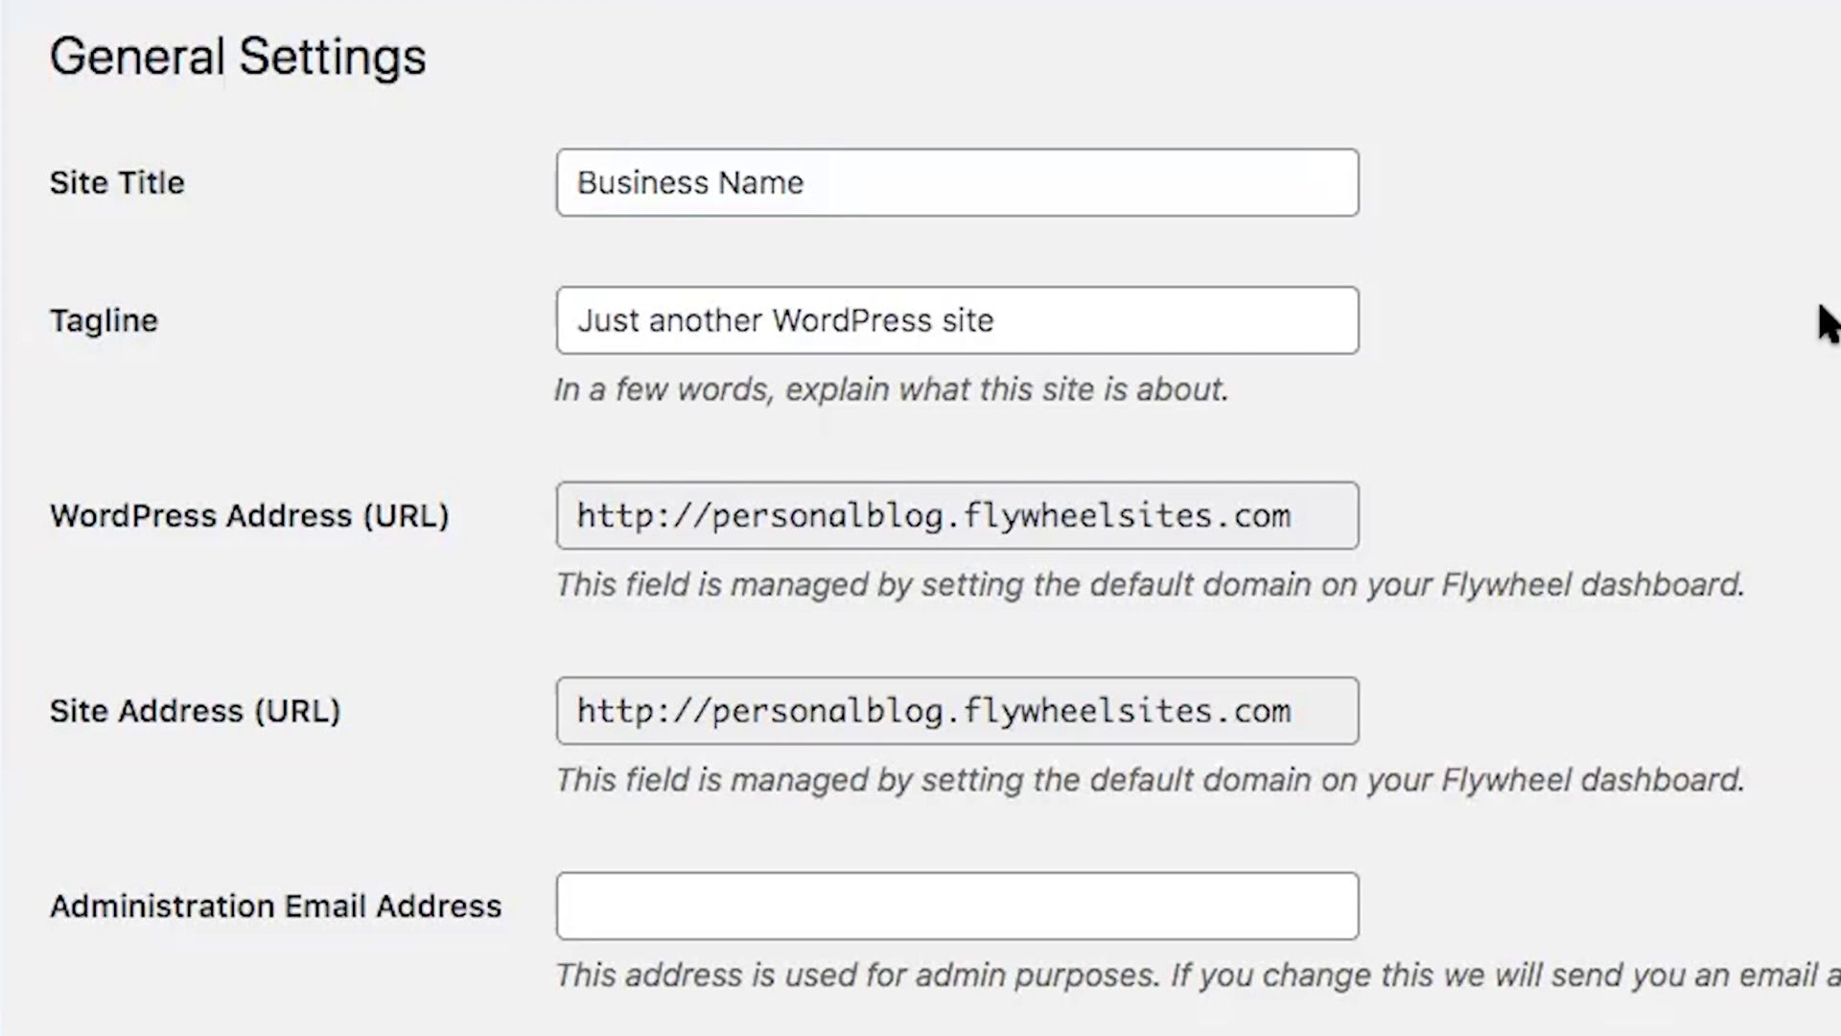
pyautogui.moveTo(1077, 316); pyautogui.dragTo(451, 268)
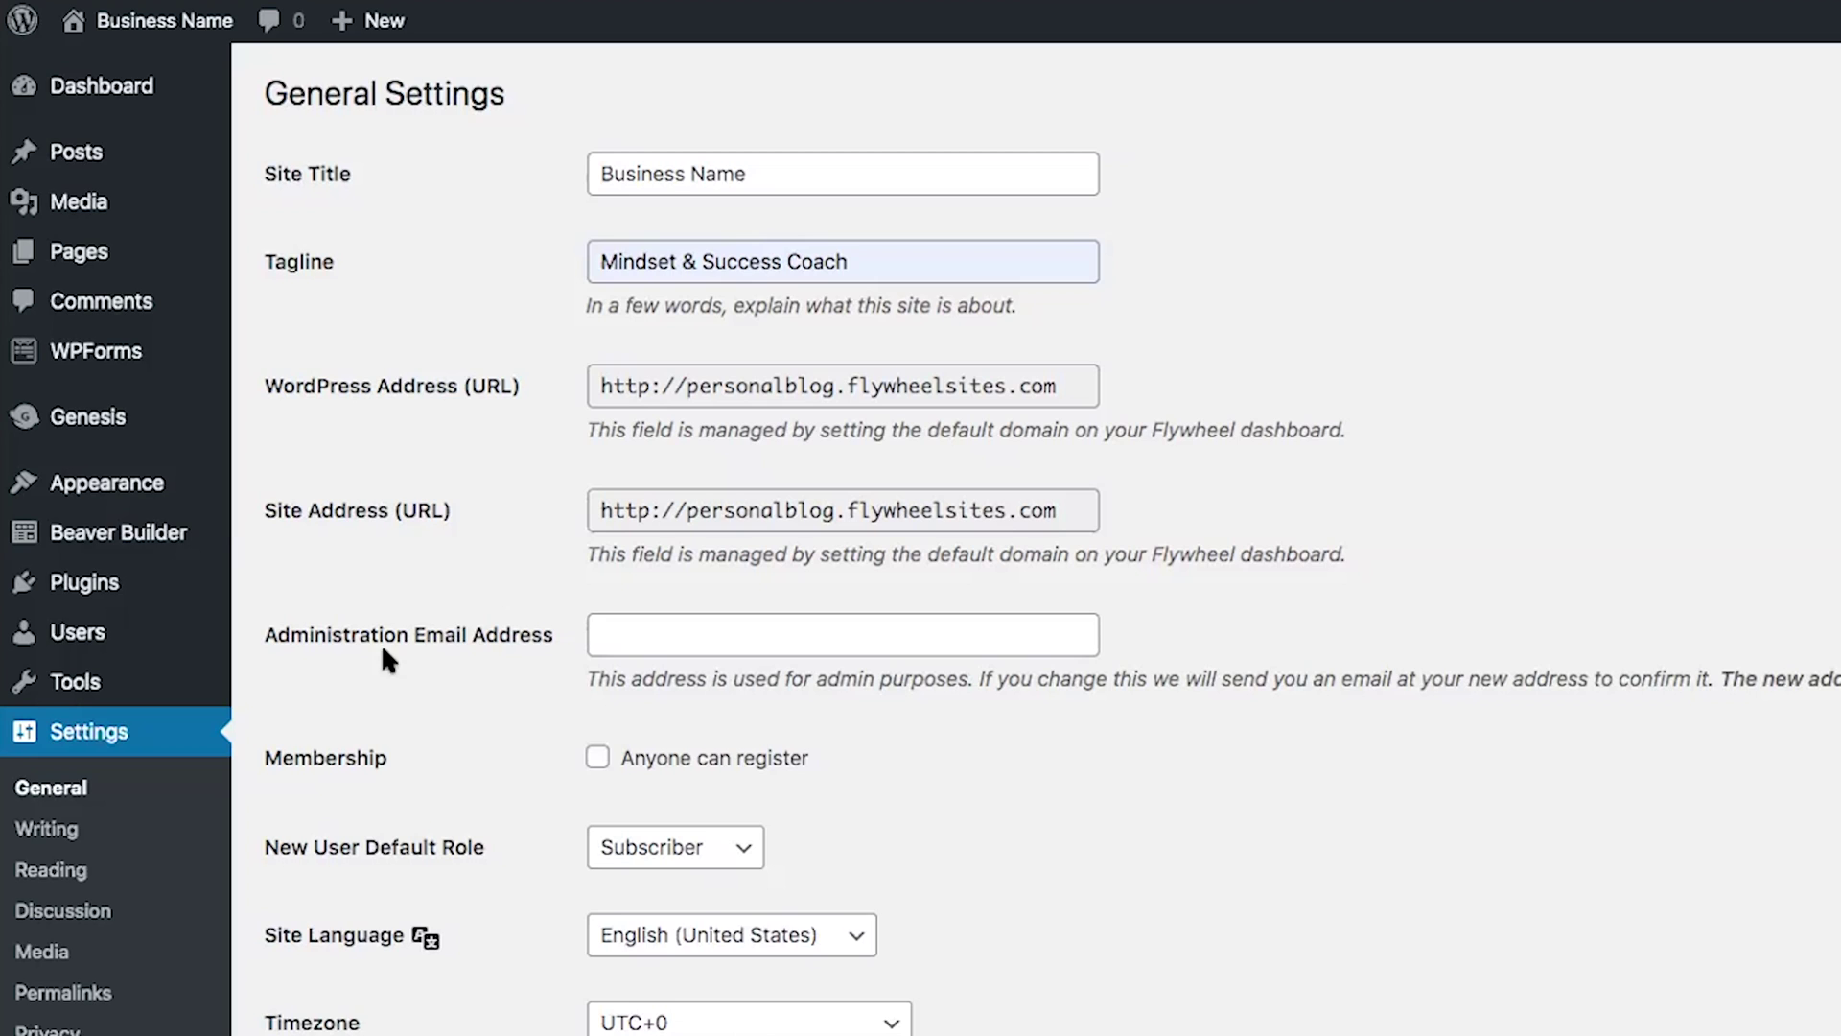
# Enable the "Anyone can register" membership option in the general settings.
pyautogui.scroll(-5, 313, 648)
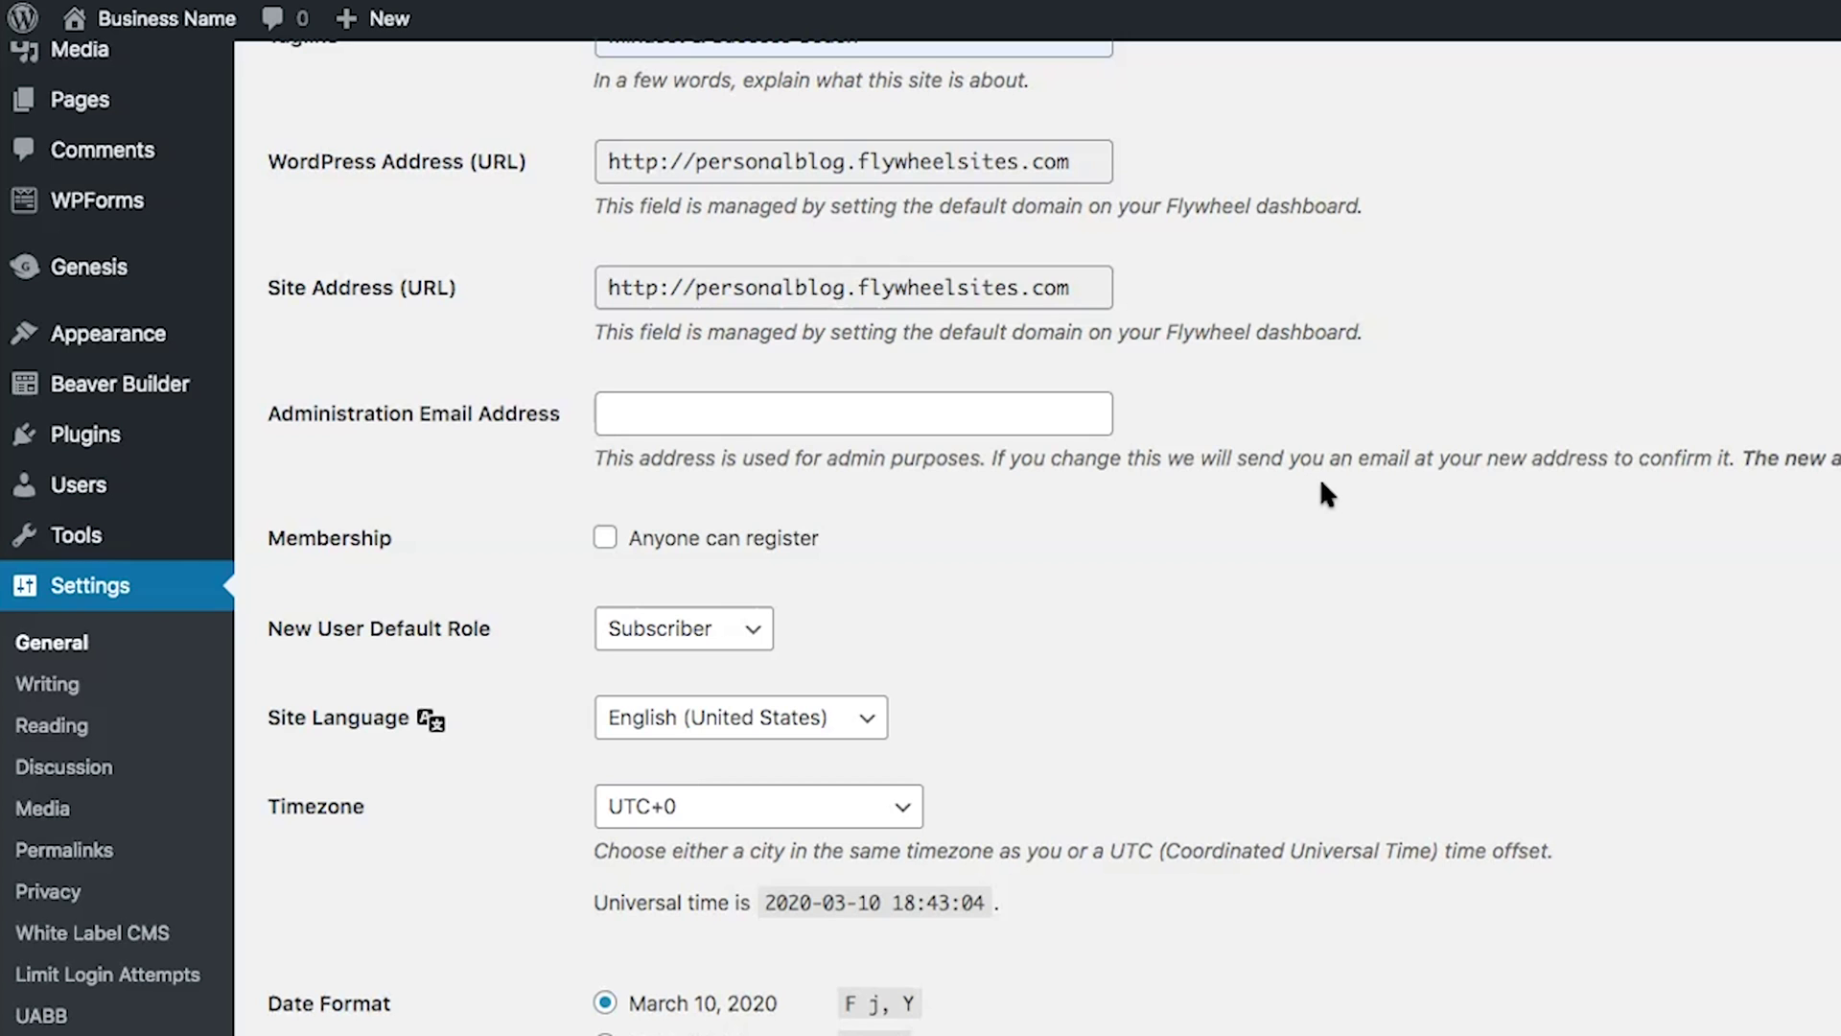
pyautogui.scroll(-6, 1323, 484)
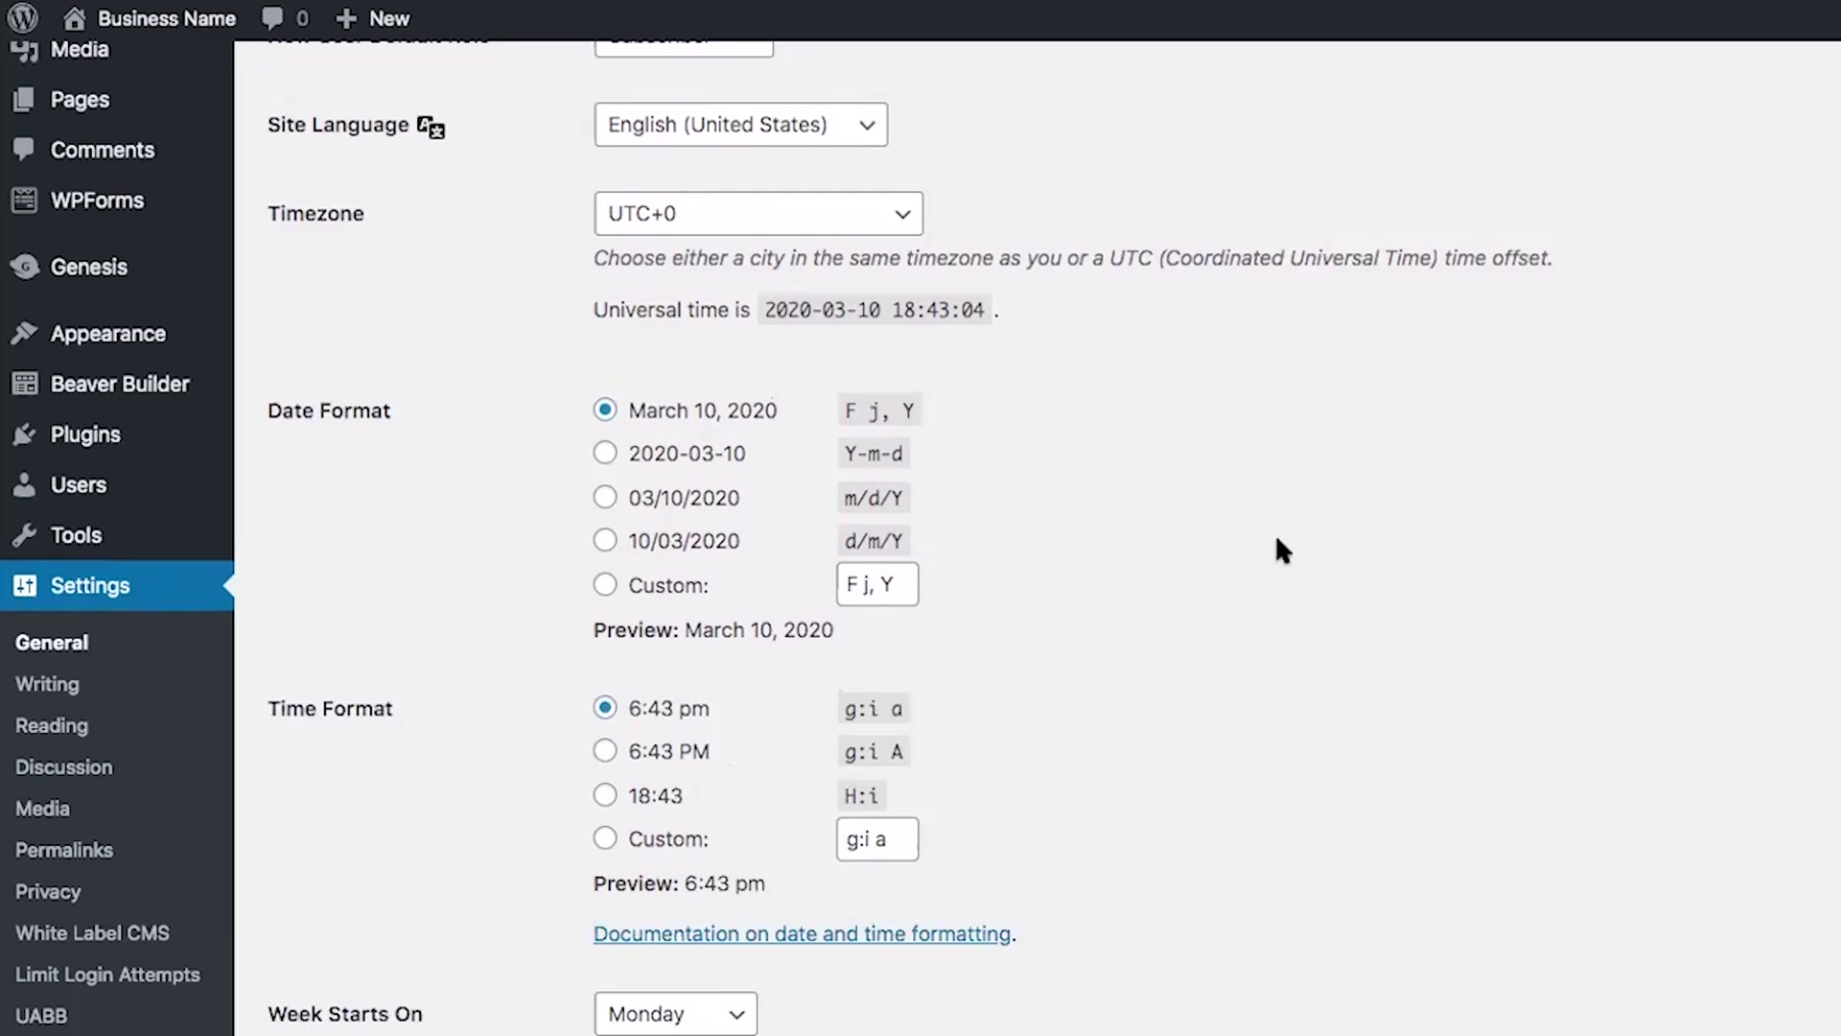
pyautogui.scroll(8, 1276, 549)
pyautogui.scroll(-2, 1276, 549)
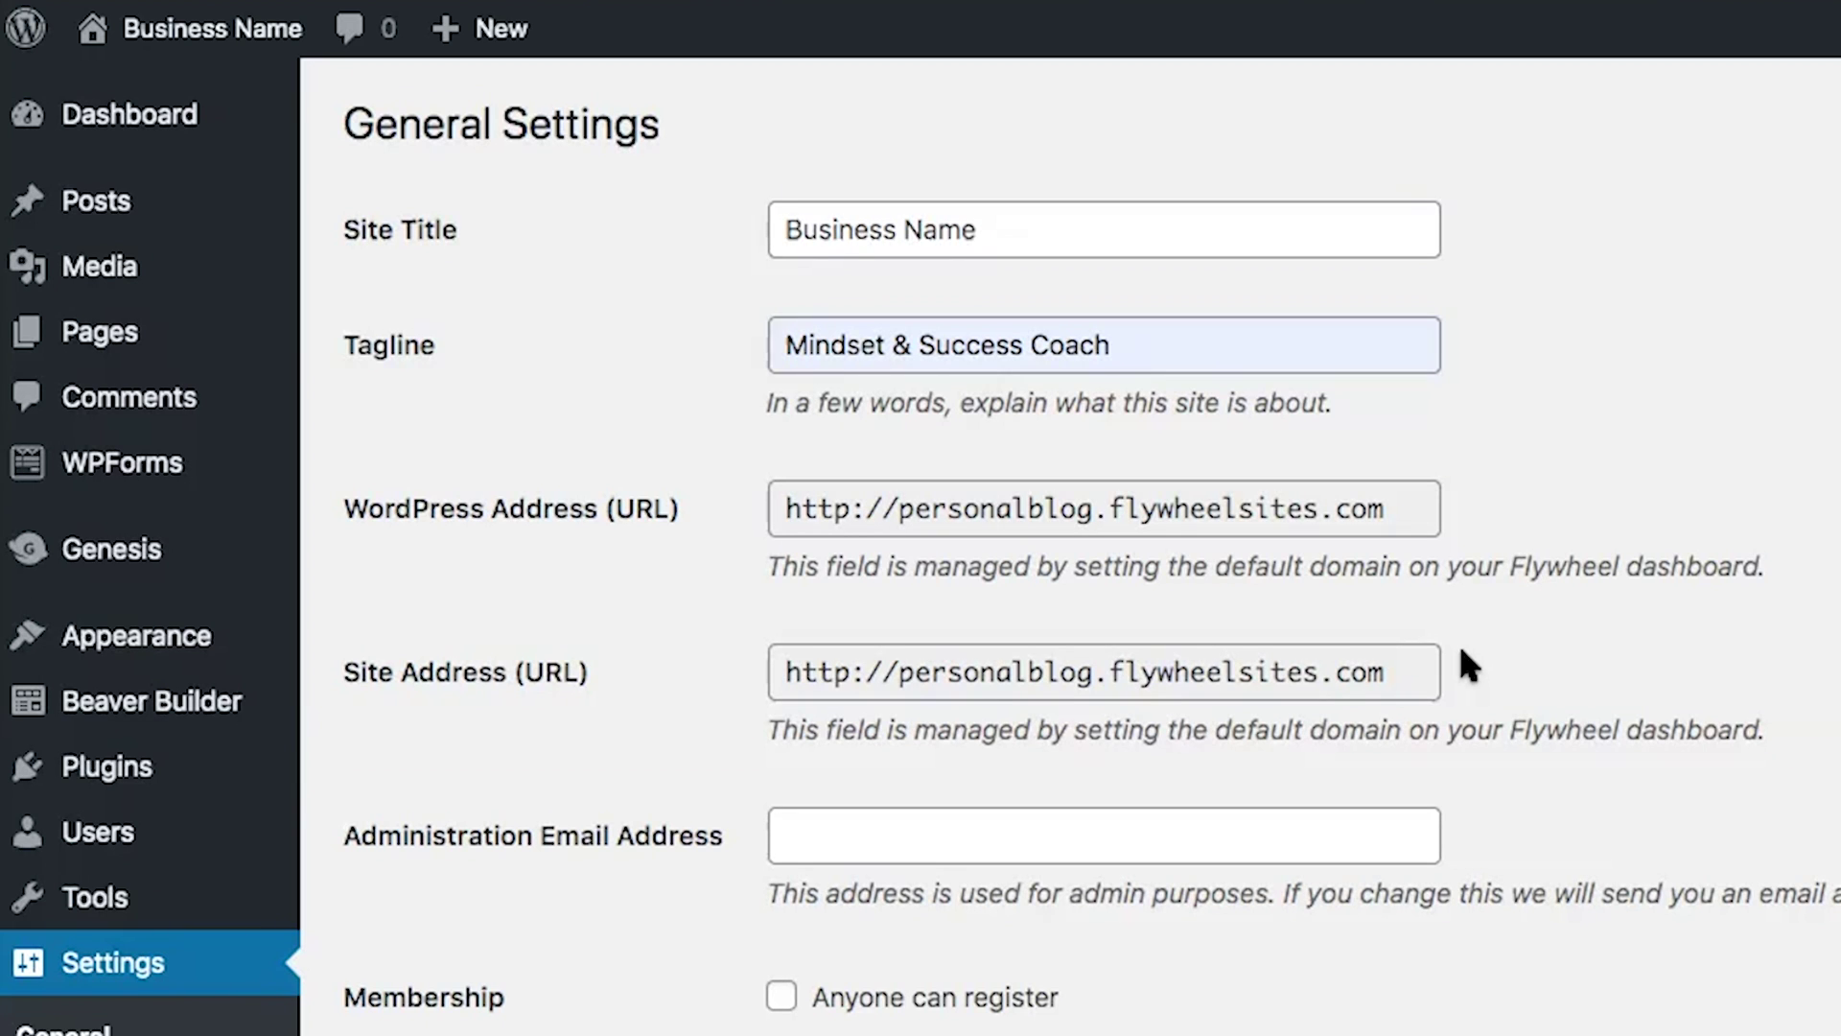
pyautogui.scroll(-5, 1460, 649)
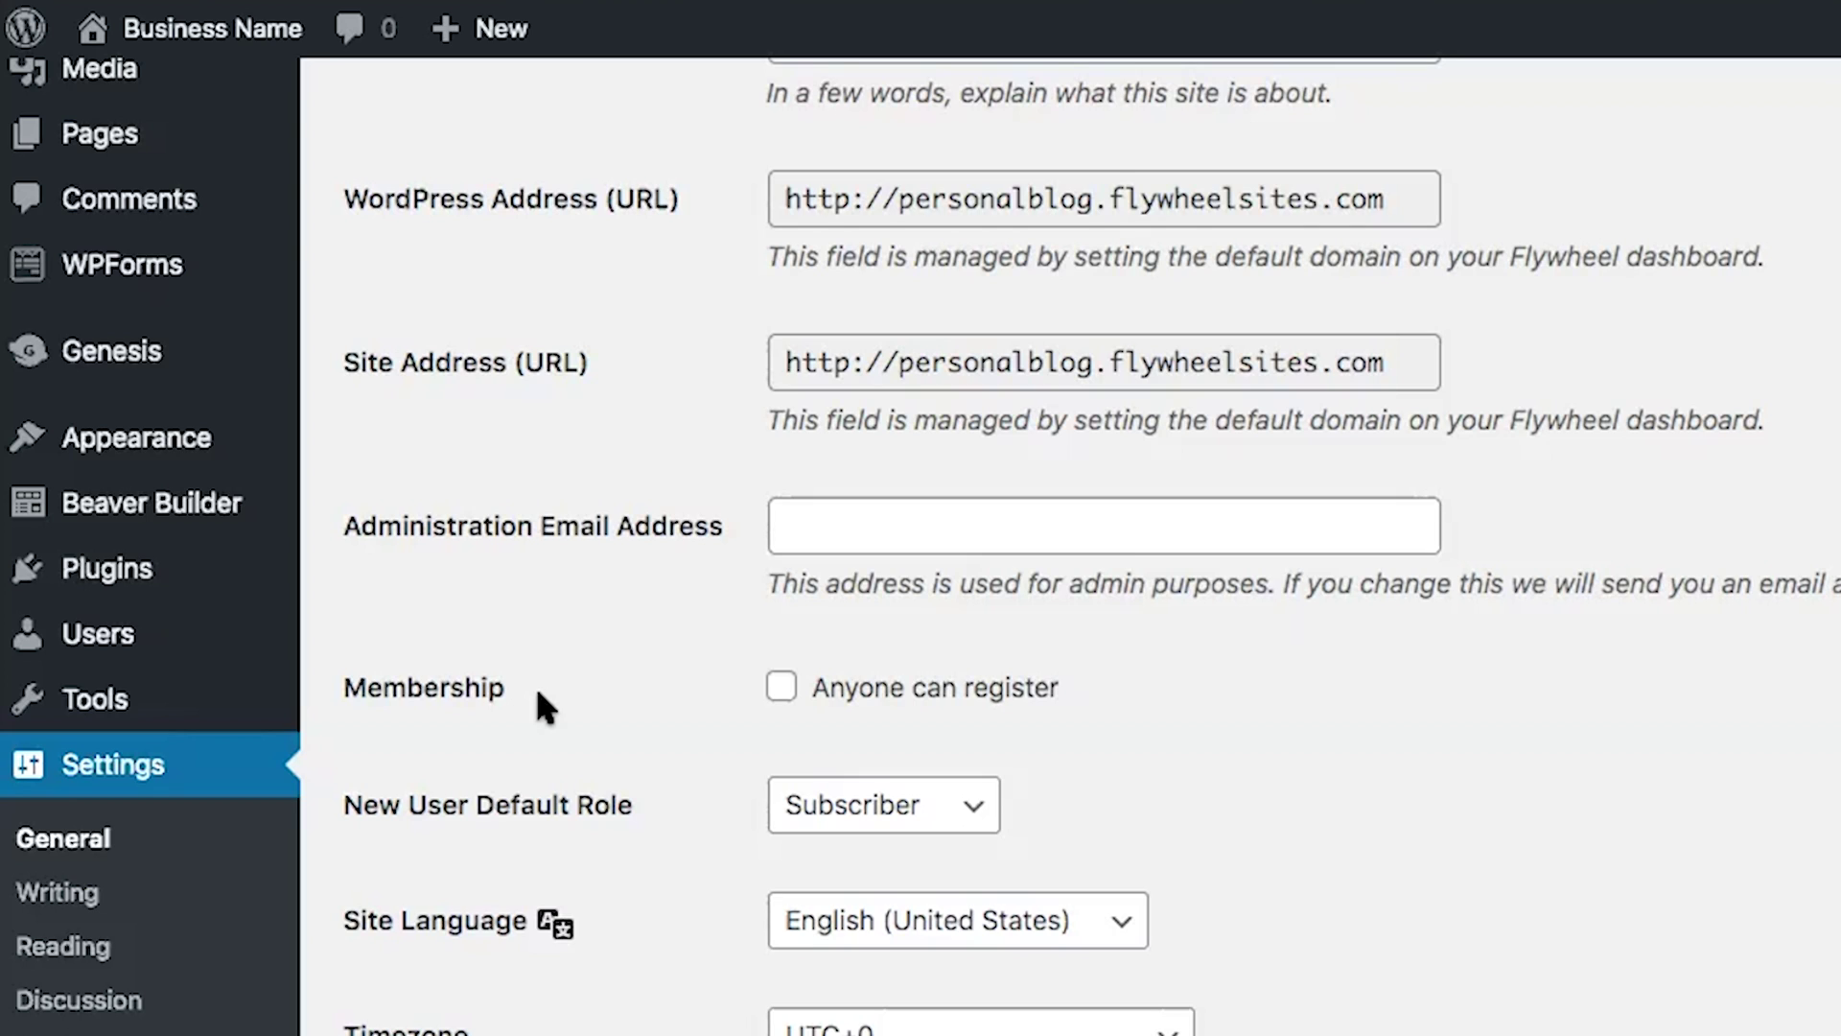
pyautogui.click(781, 687)
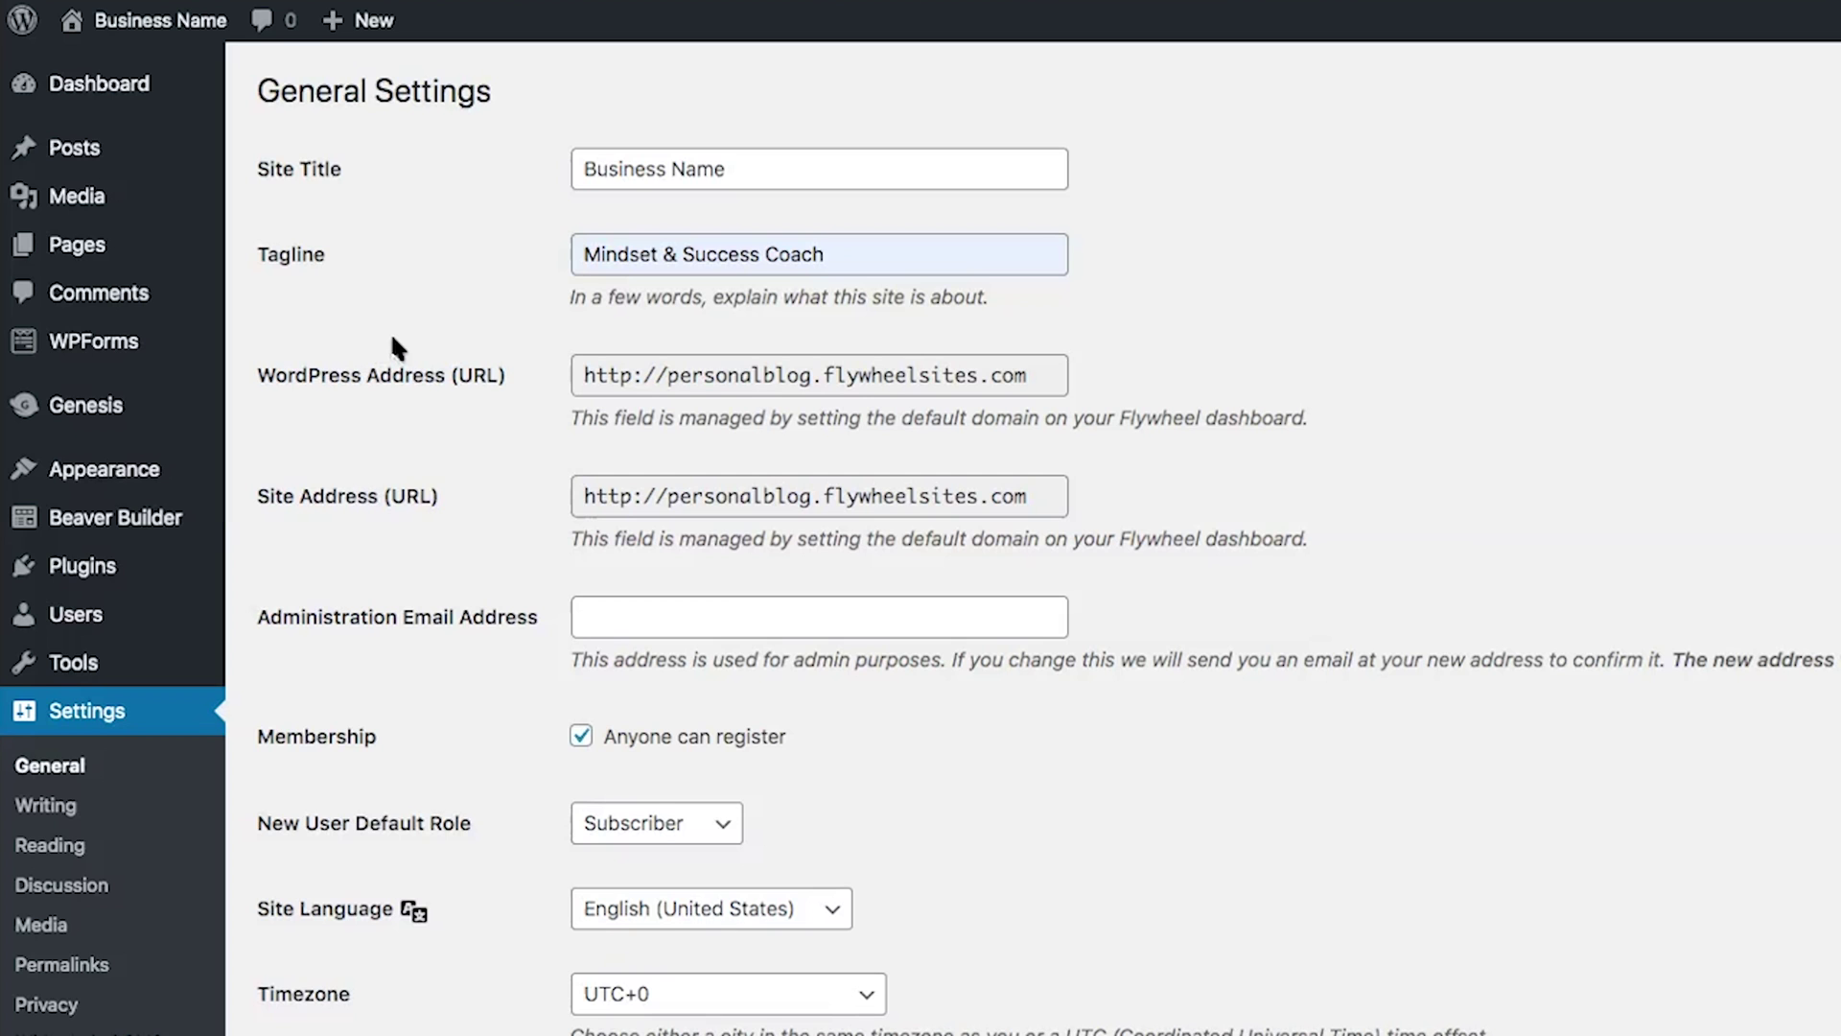
# Examine the remaining general settings, including default role, language, timezone and date format.
pyautogui.scroll(-4, 393, 341)
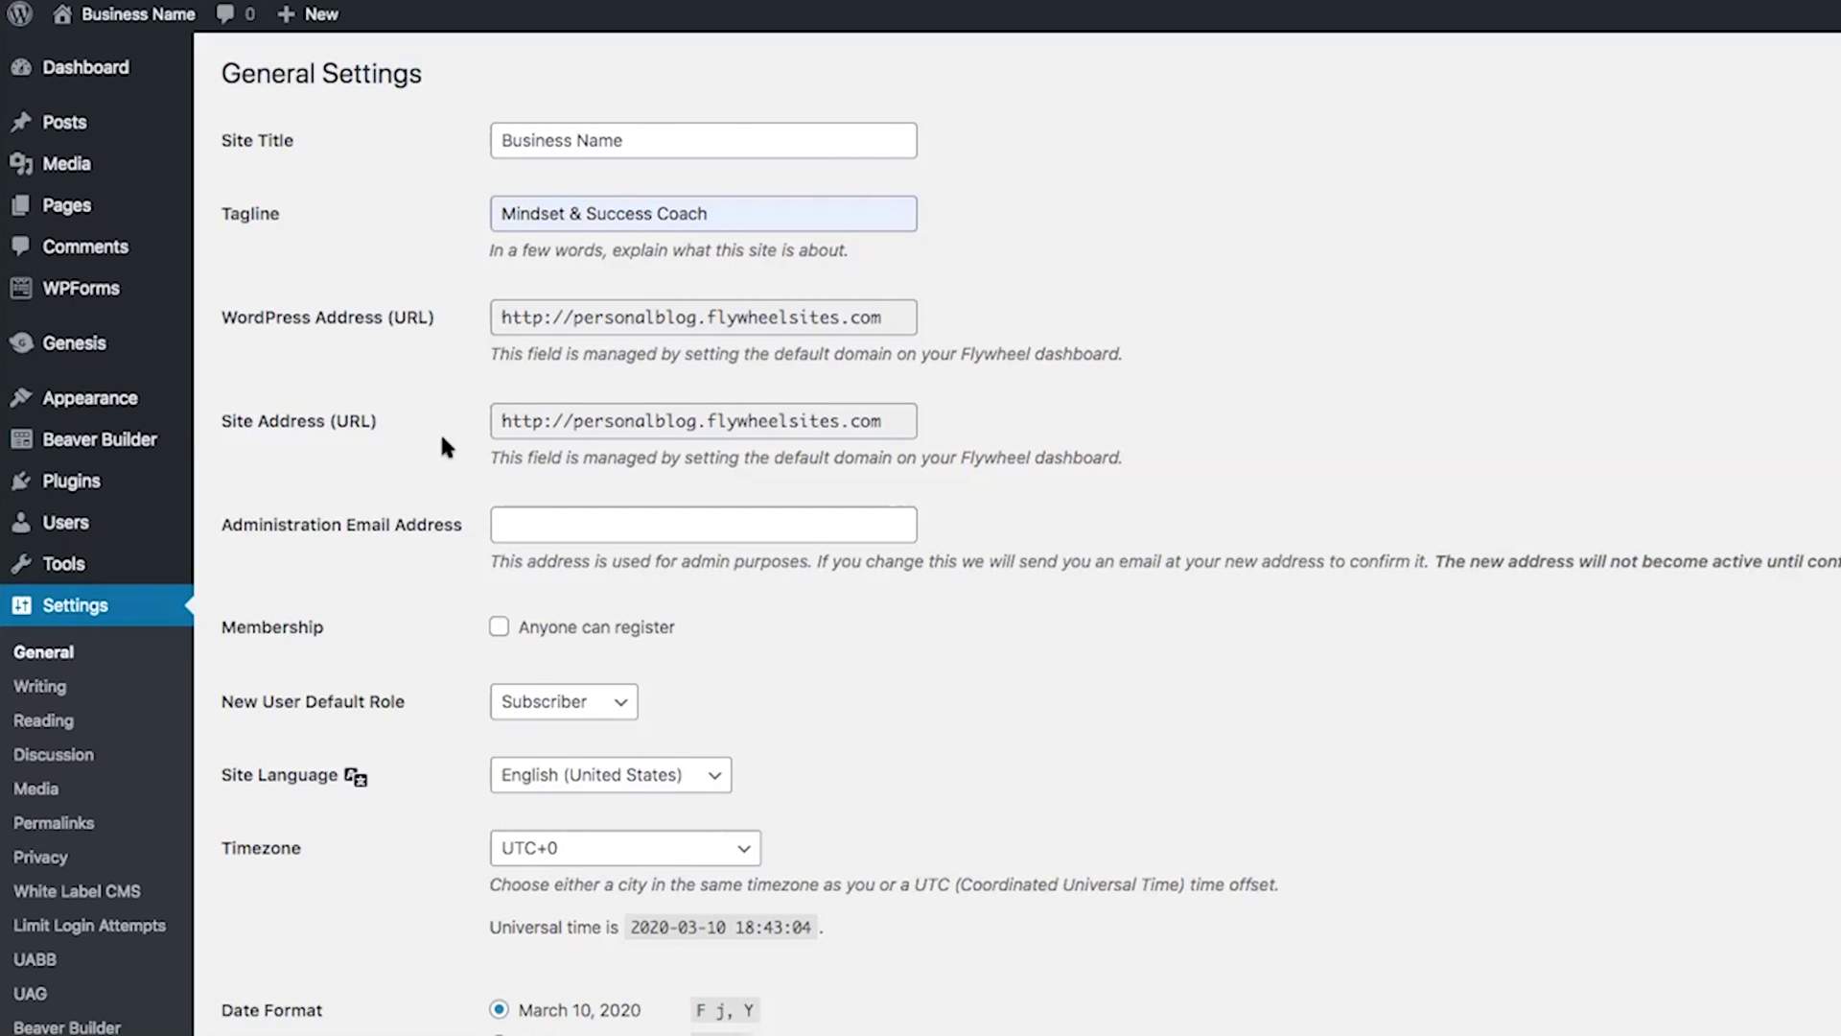
pyautogui.scroll(-3, 443, 444)
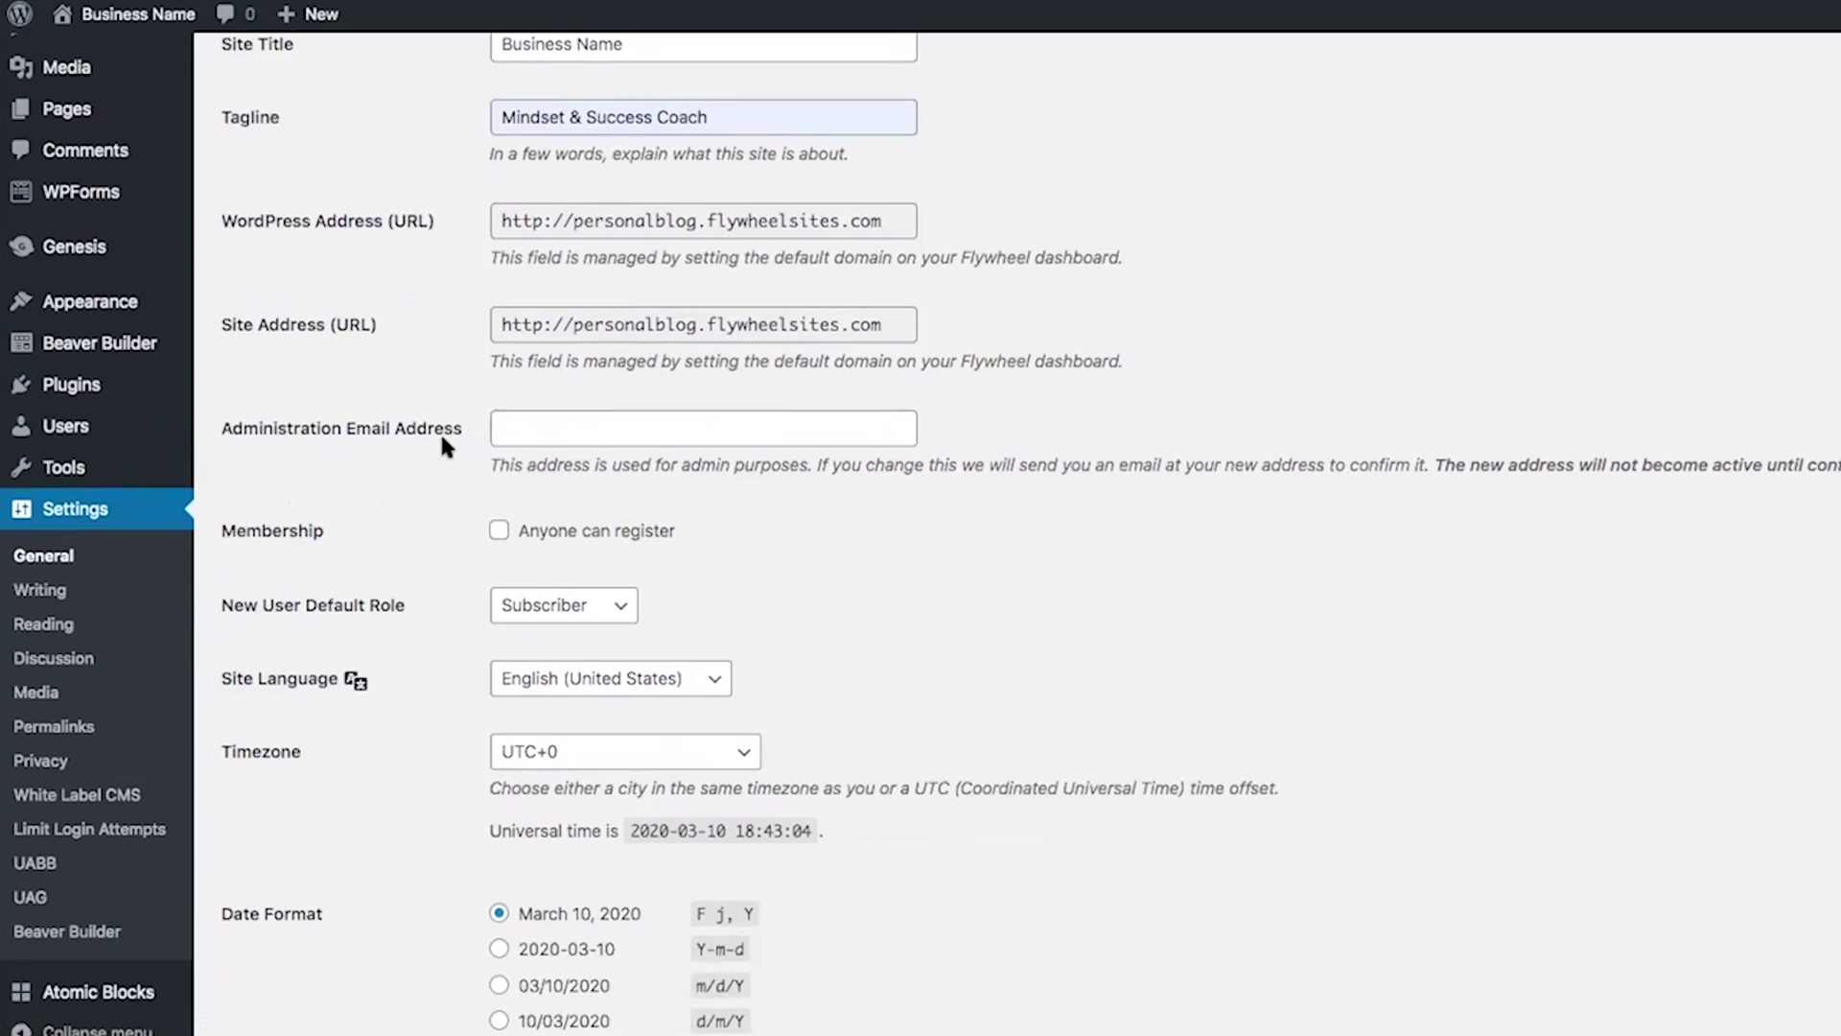
pyautogui.scroll(-2, 443, 444)
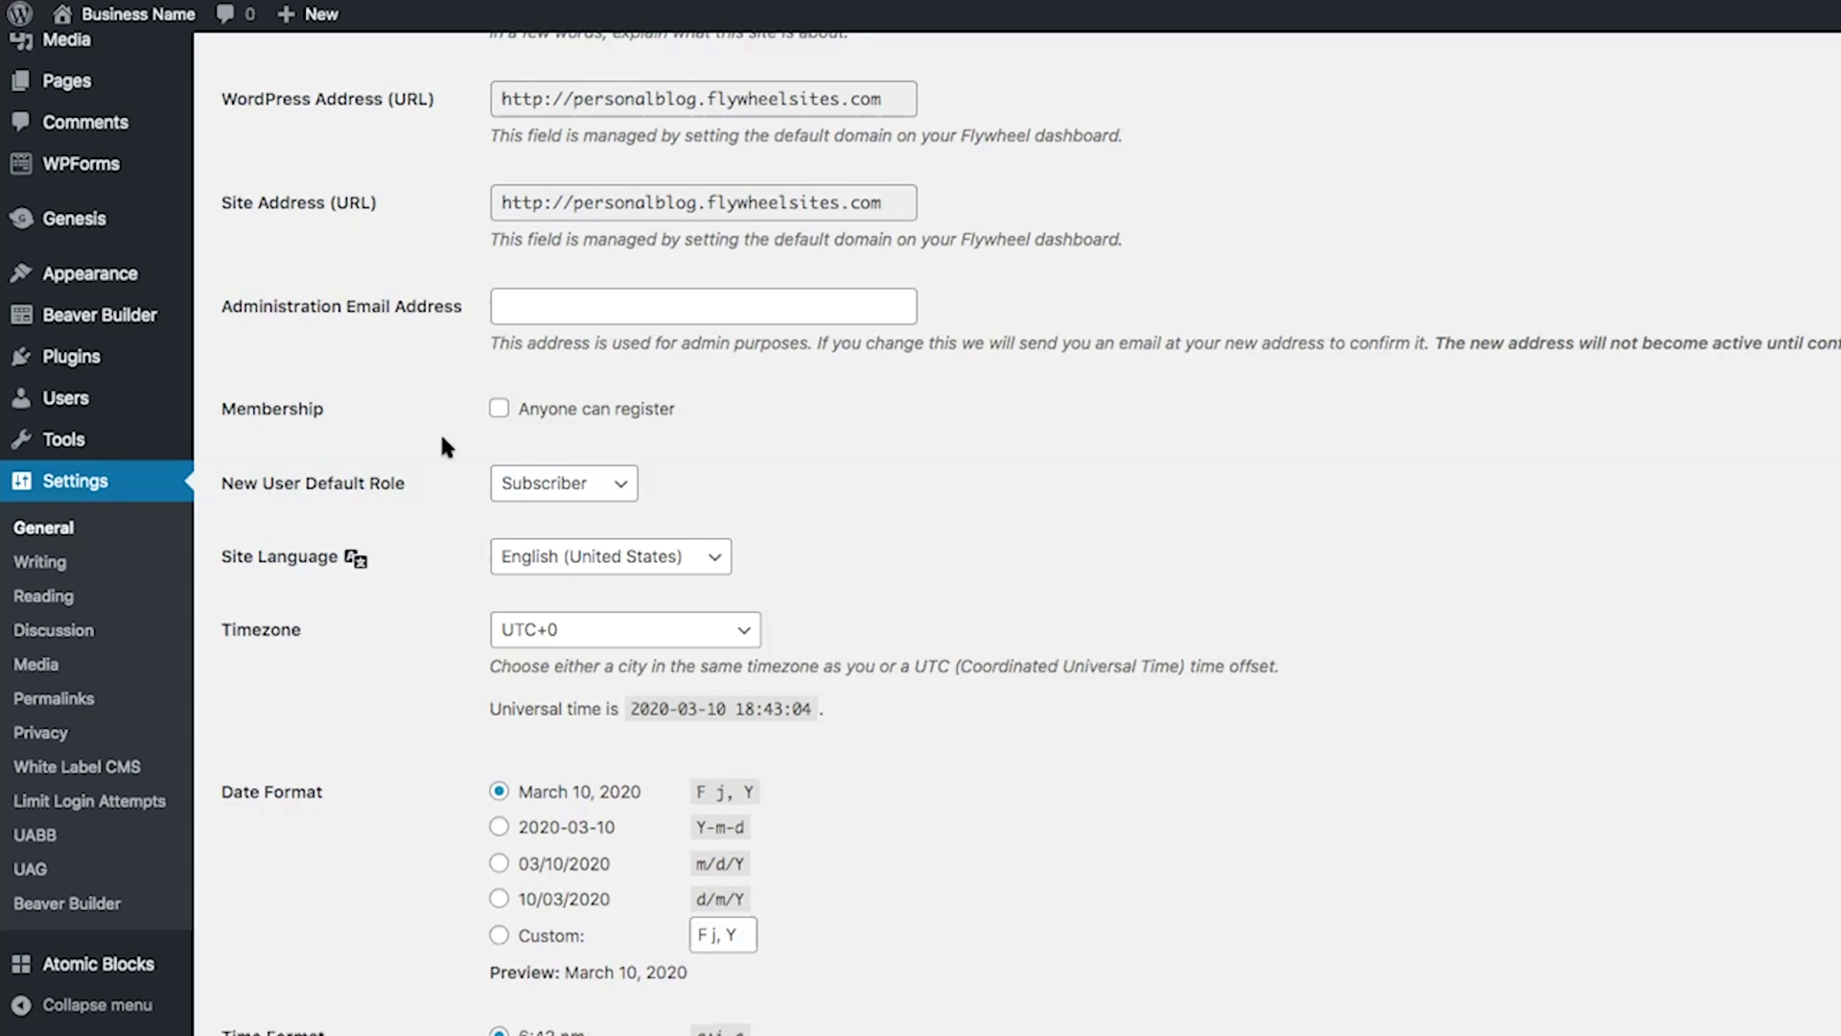
pyautogui.scroll(-9, 432, 572)
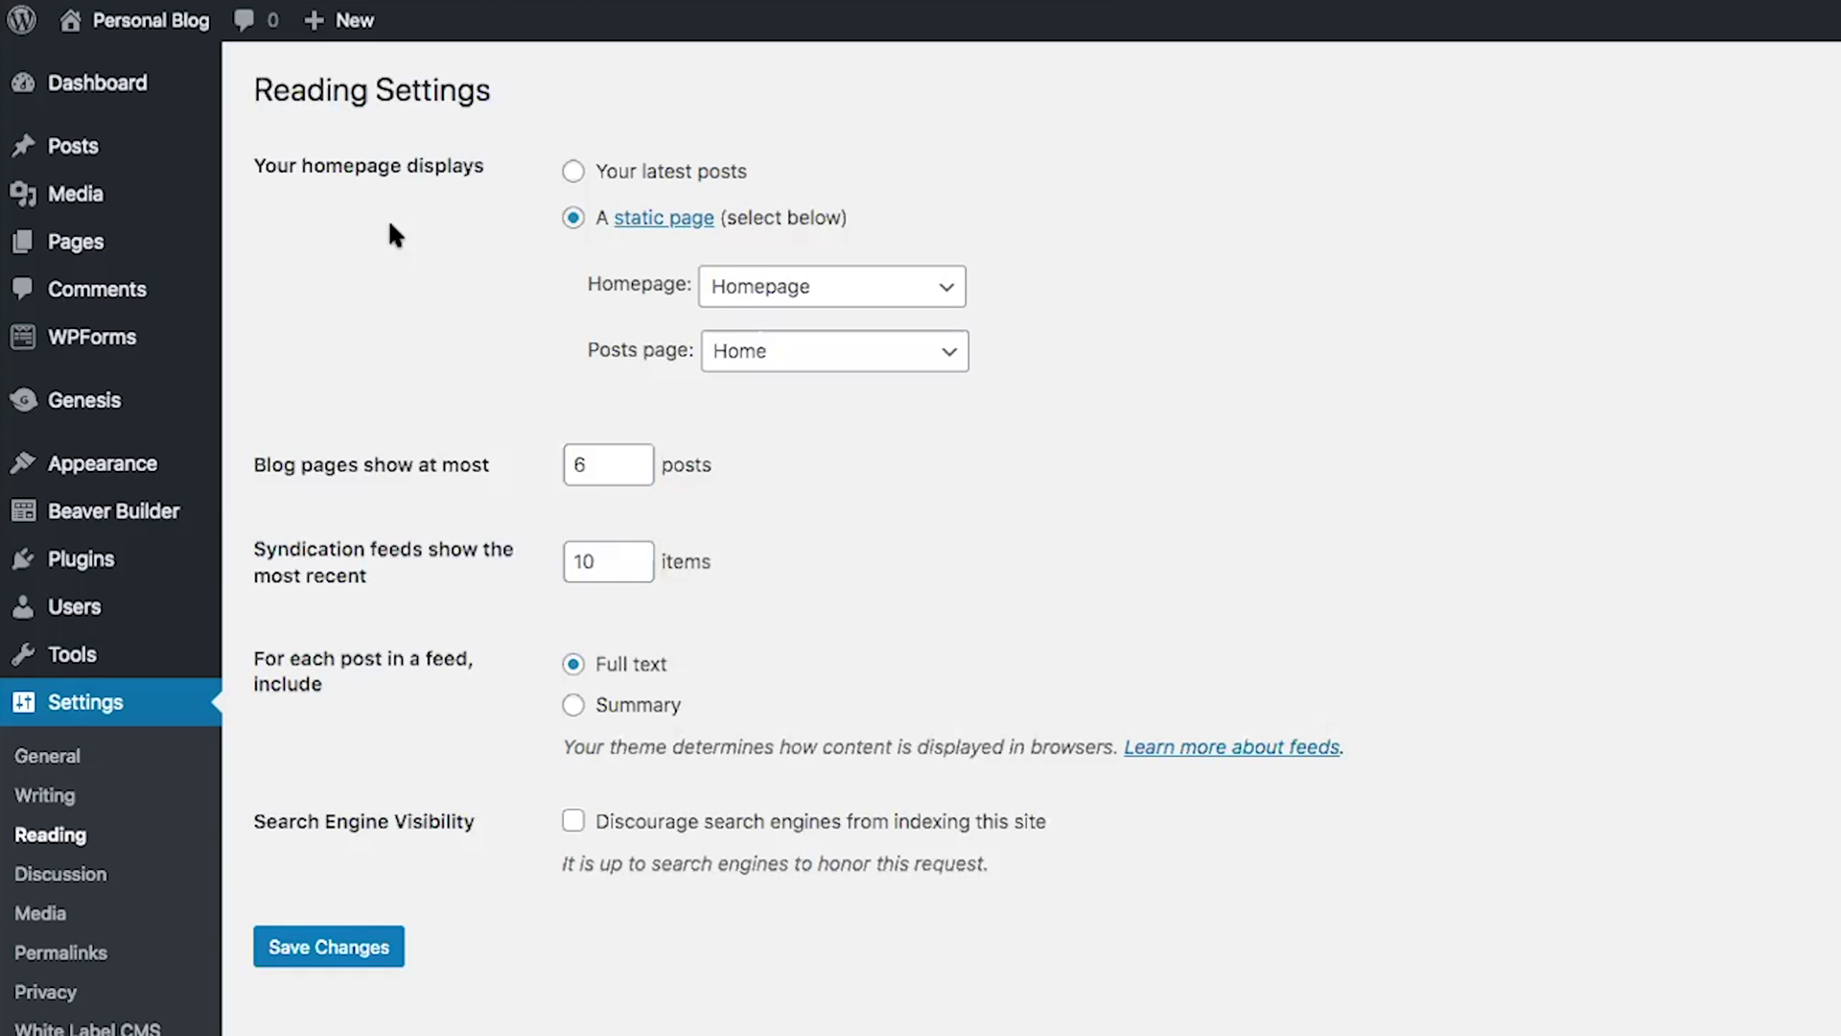
# Set the homepage to display "Your latest posts" in the reading settings and save the changes.
pyautogui.scroll(-1, 394, 230)
pyautogui.scroll(2, 393, 189)
pyautogui.click(573, 170)
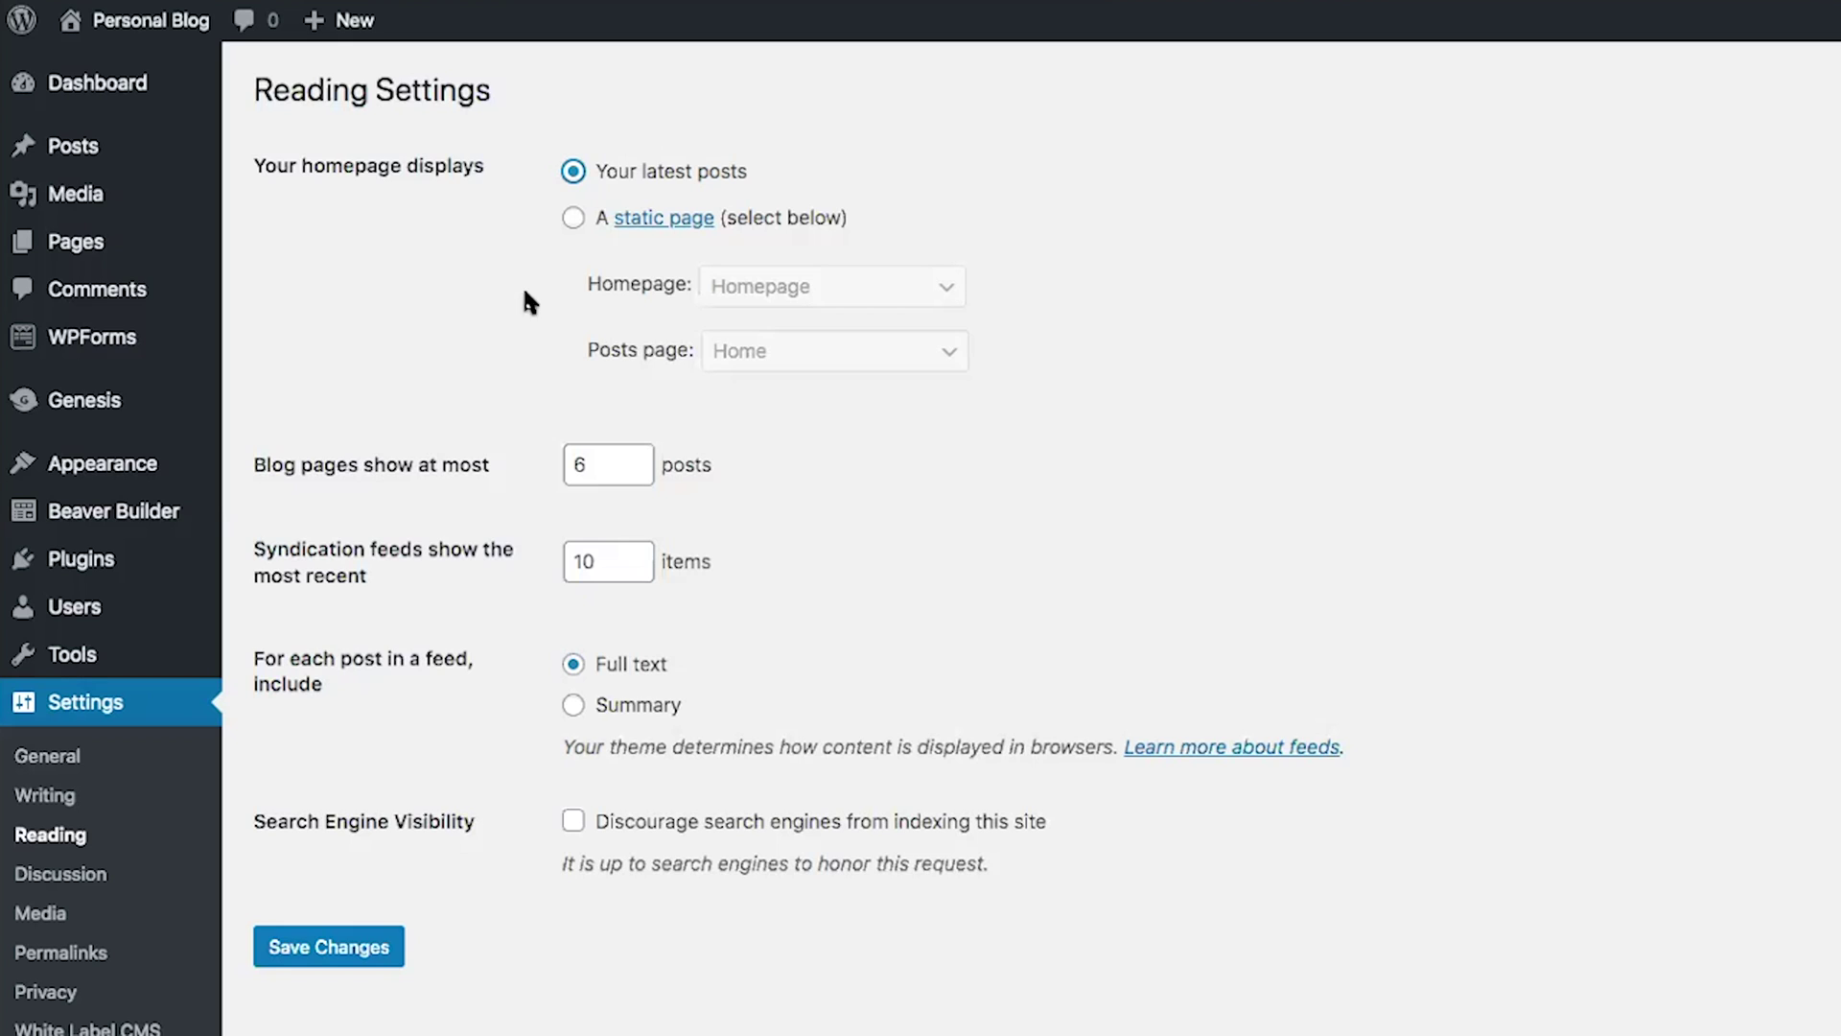
pyautogui.click(370, 949)
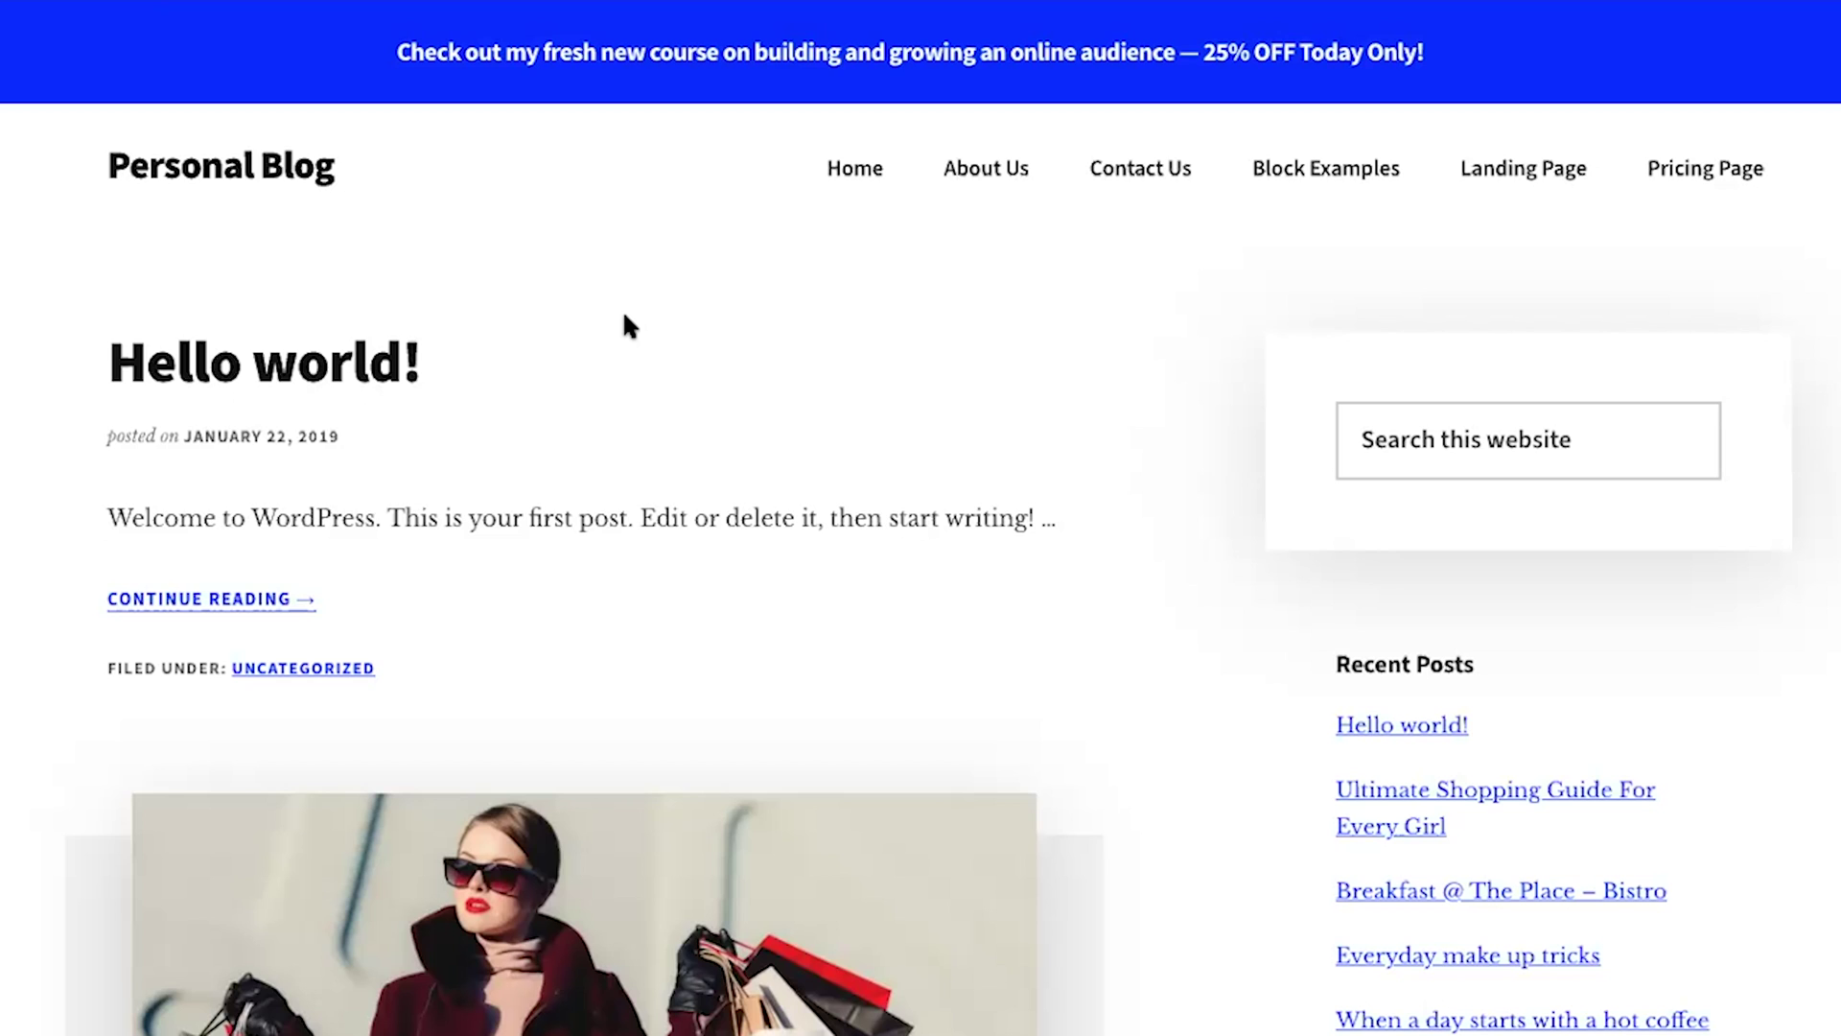
# Examine how the blog posts and sidebar widgets are laid out on the site's front page.
pyautogui.scroll(-5, 625, 322)
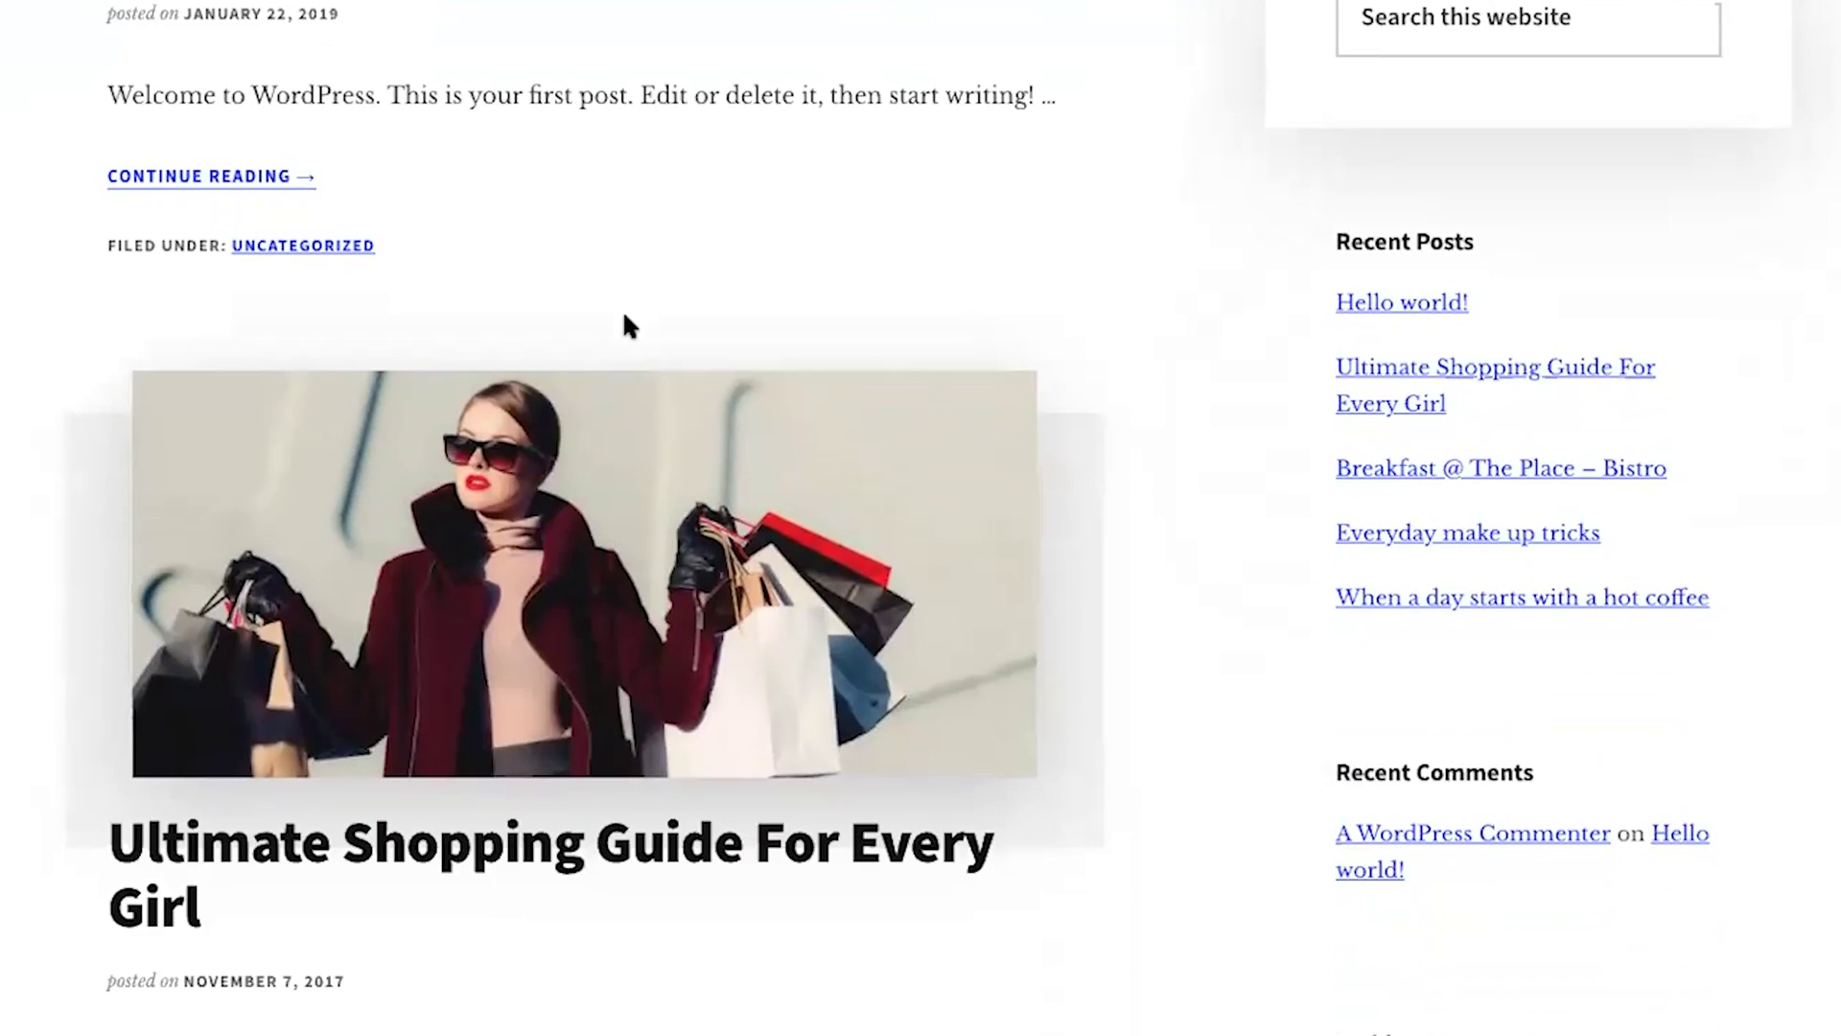
pyautogui.scroll(-8, 624, 316)
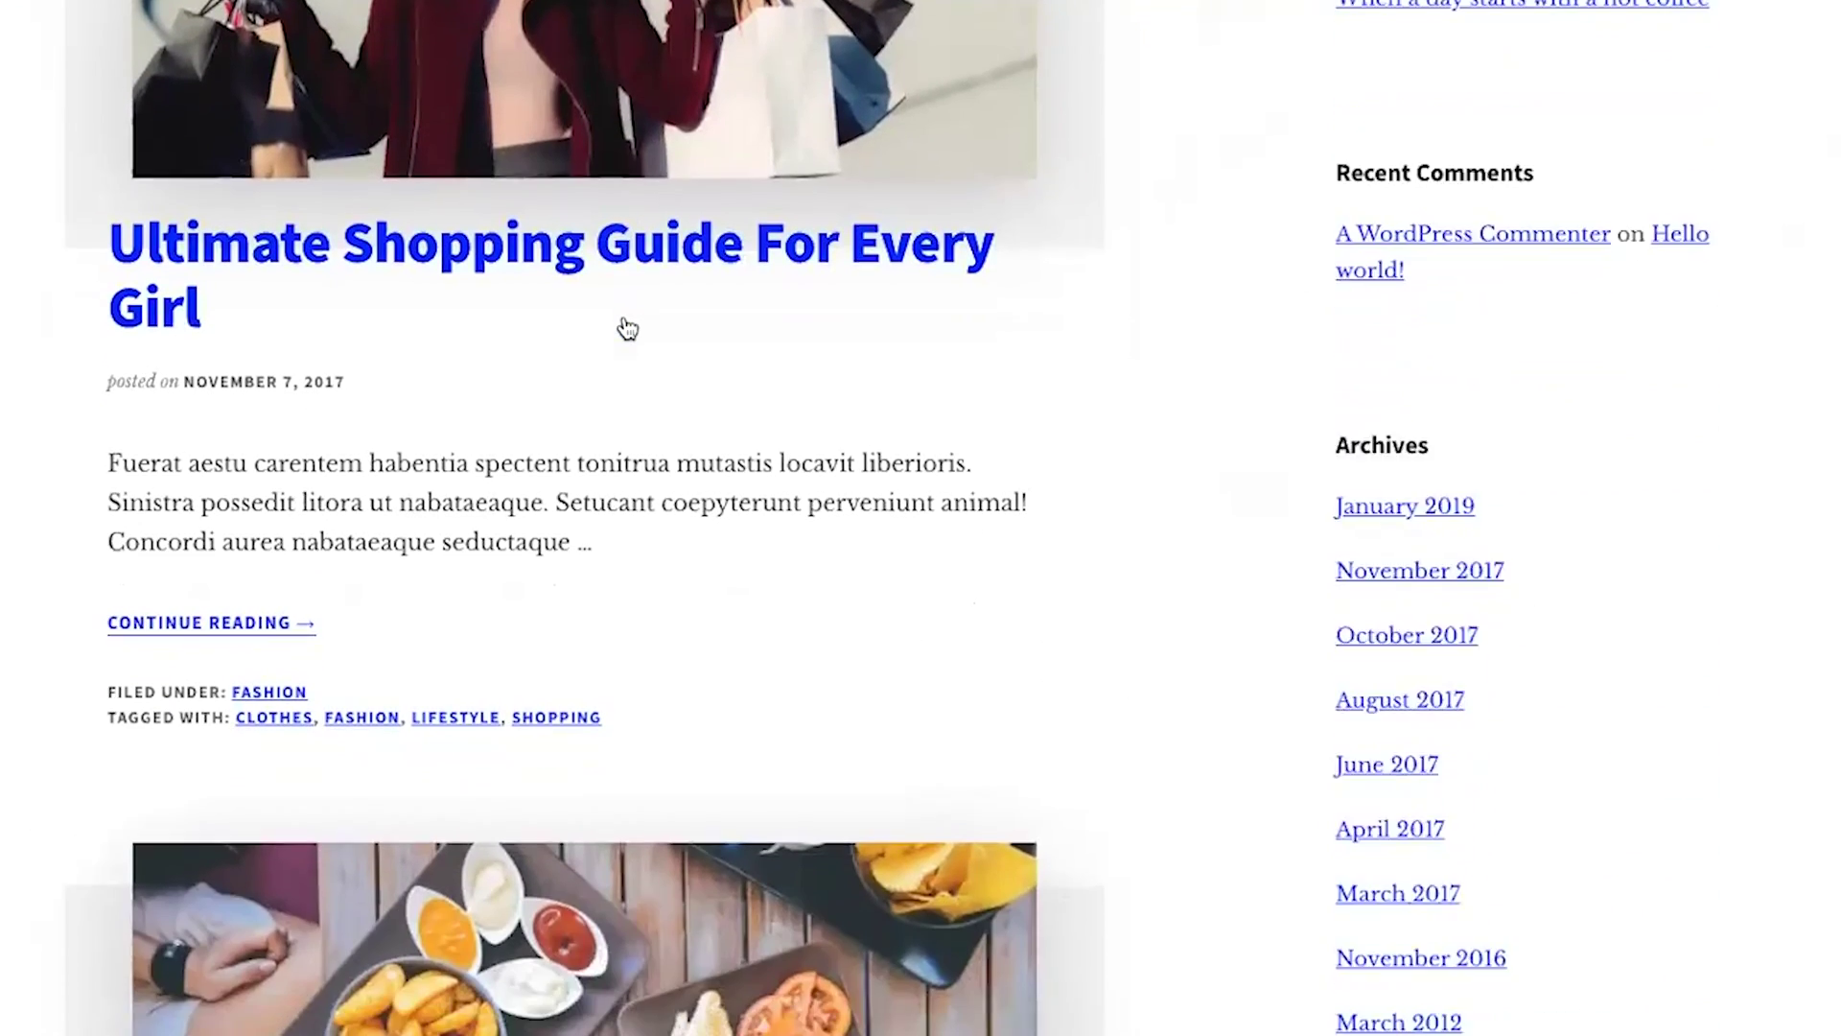
pyautogui.scroll(-12, 629, 326)
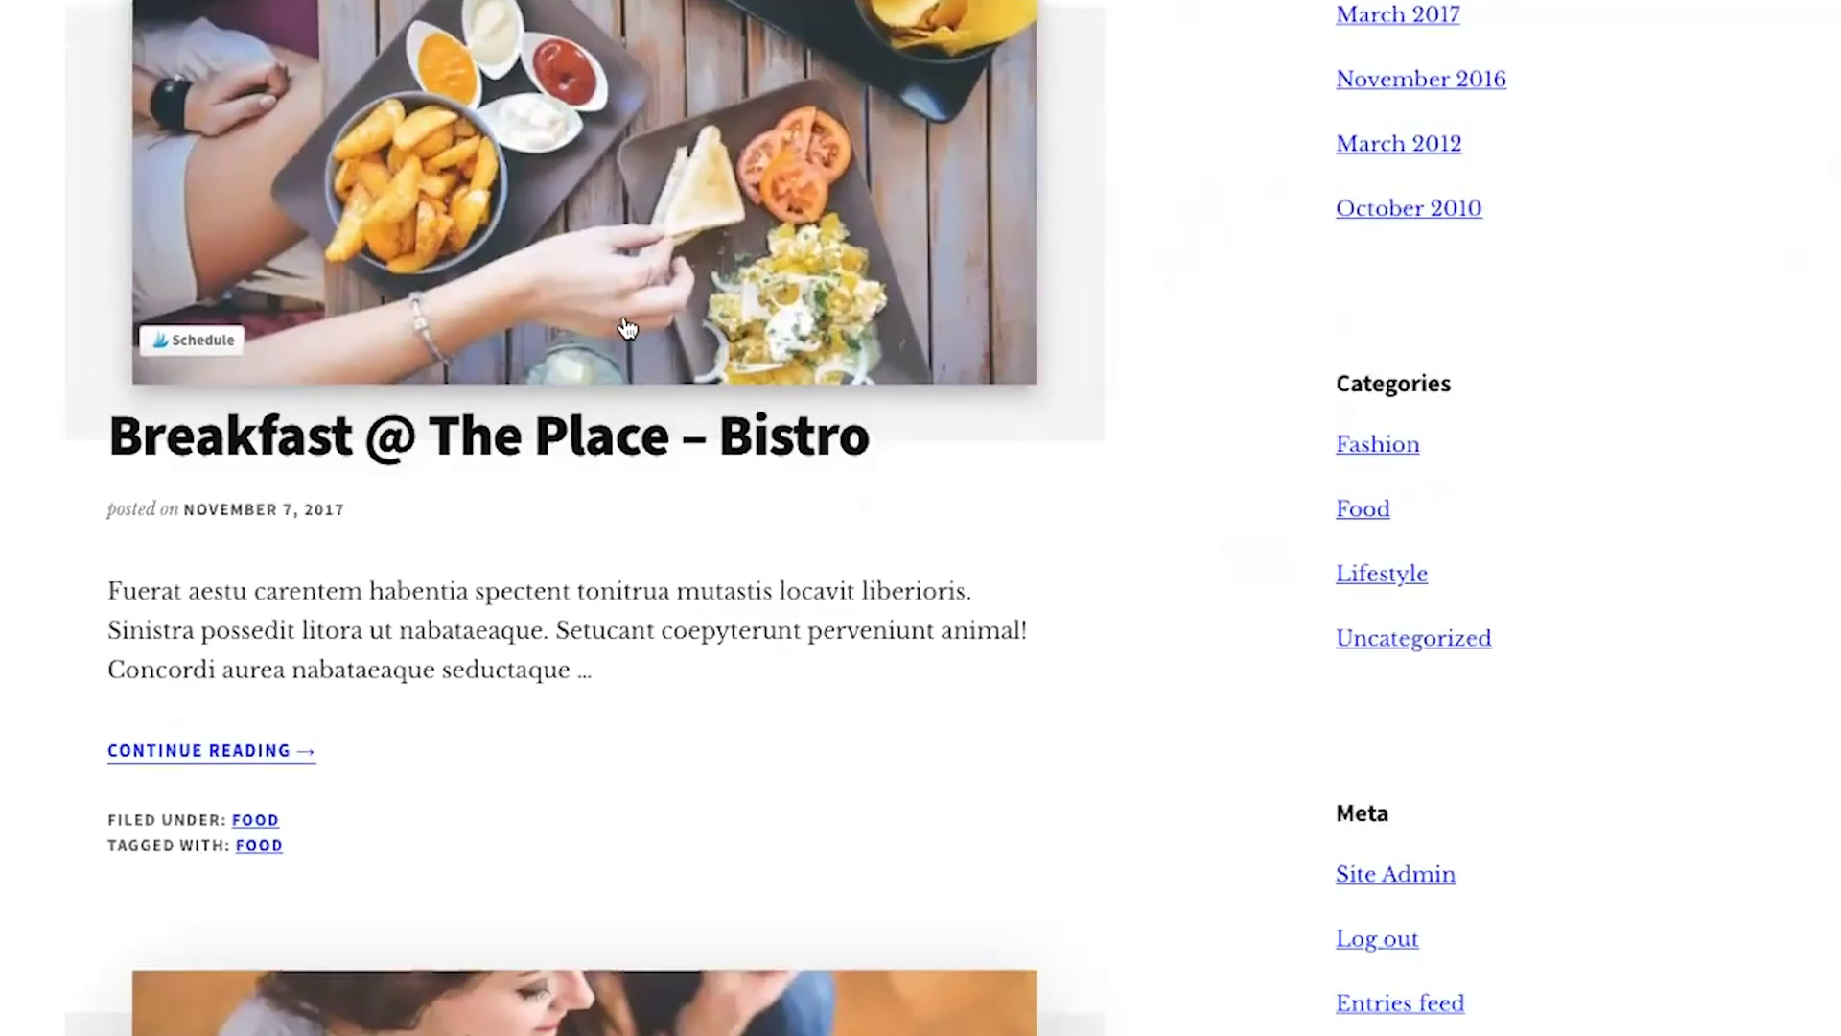
pyautogui.scroll(-9, 625, 317)
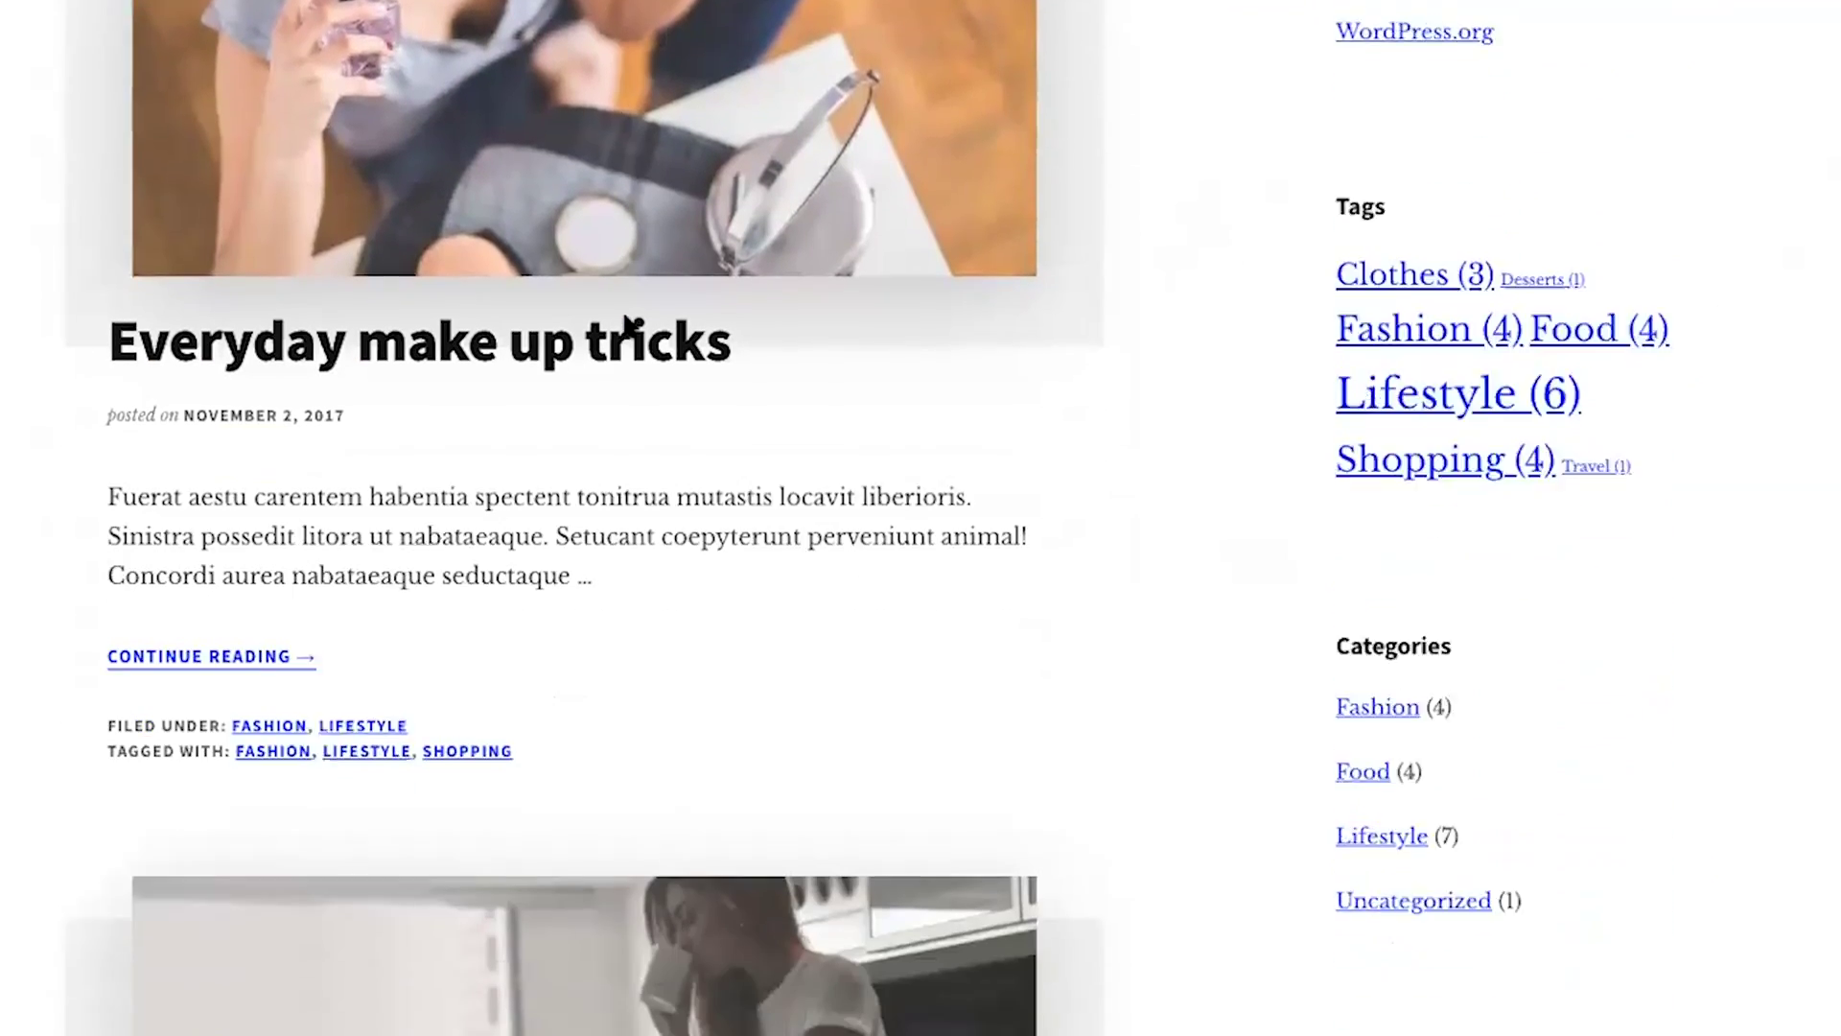
pyautogui.scroll(-9, 625, 317)
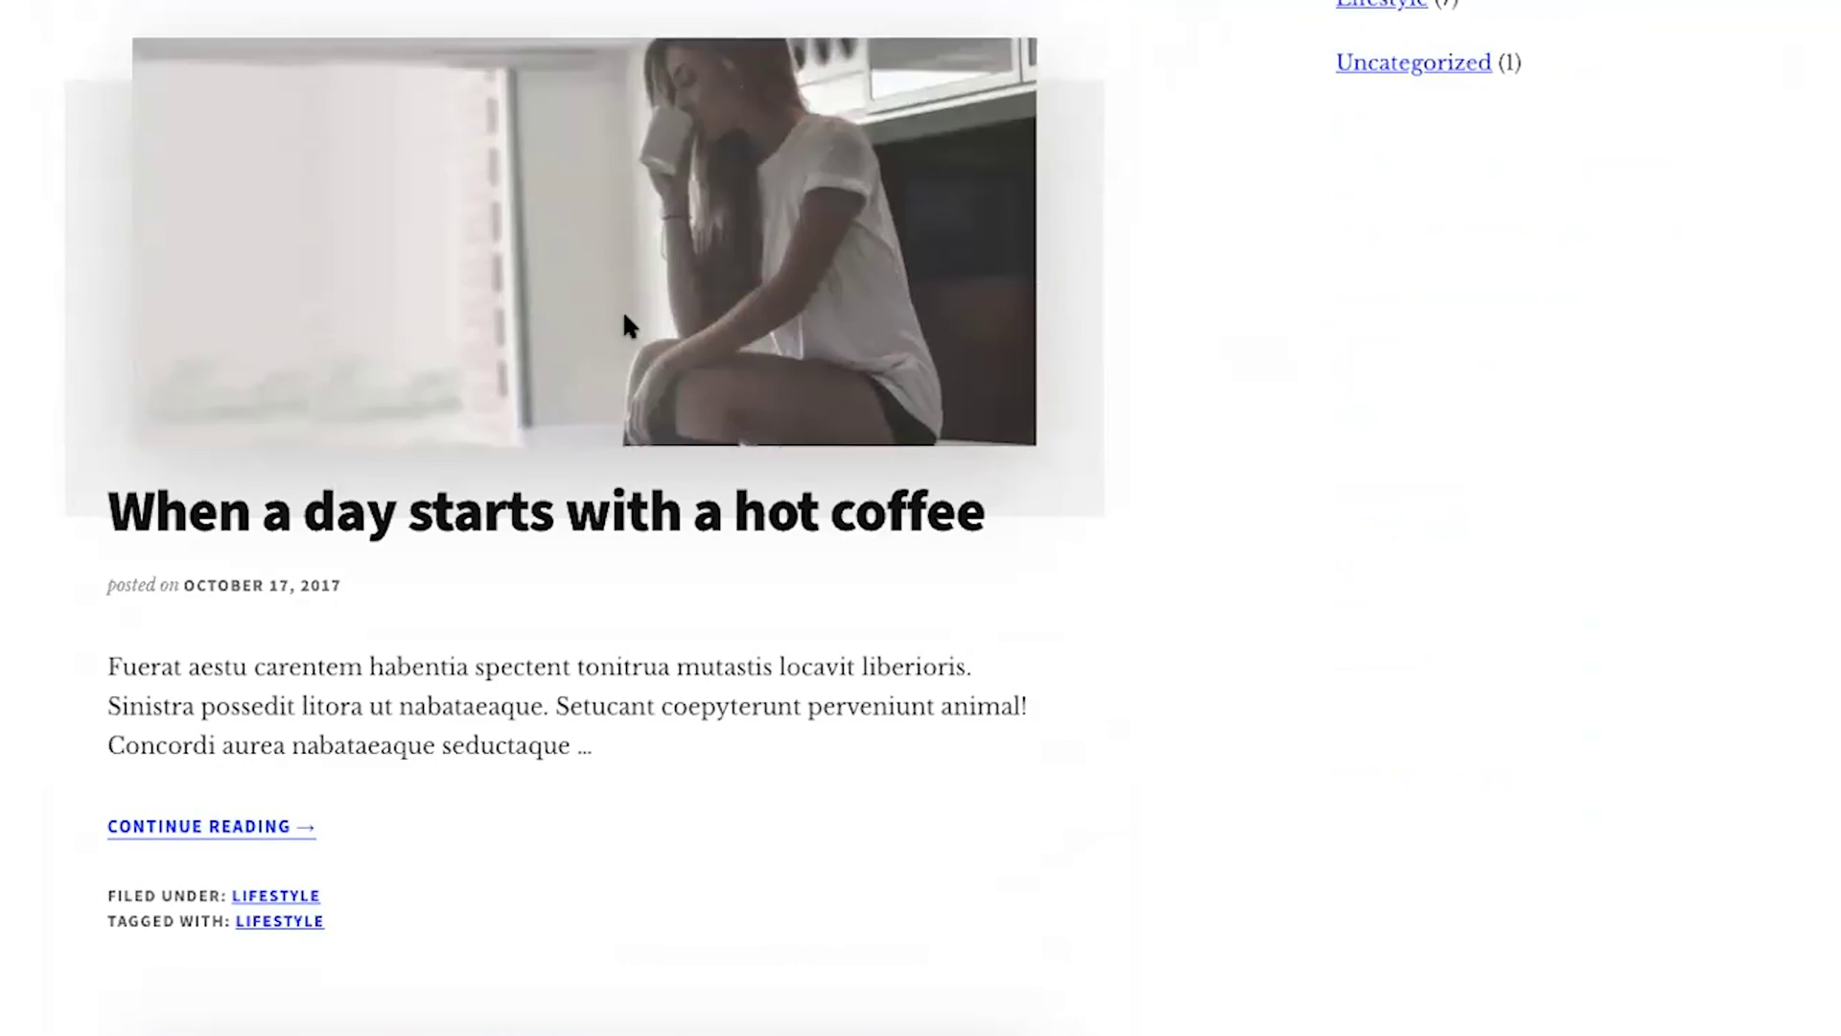
pyautogui.scroll(-3, 623, 316)
pyautogui.press('Home')
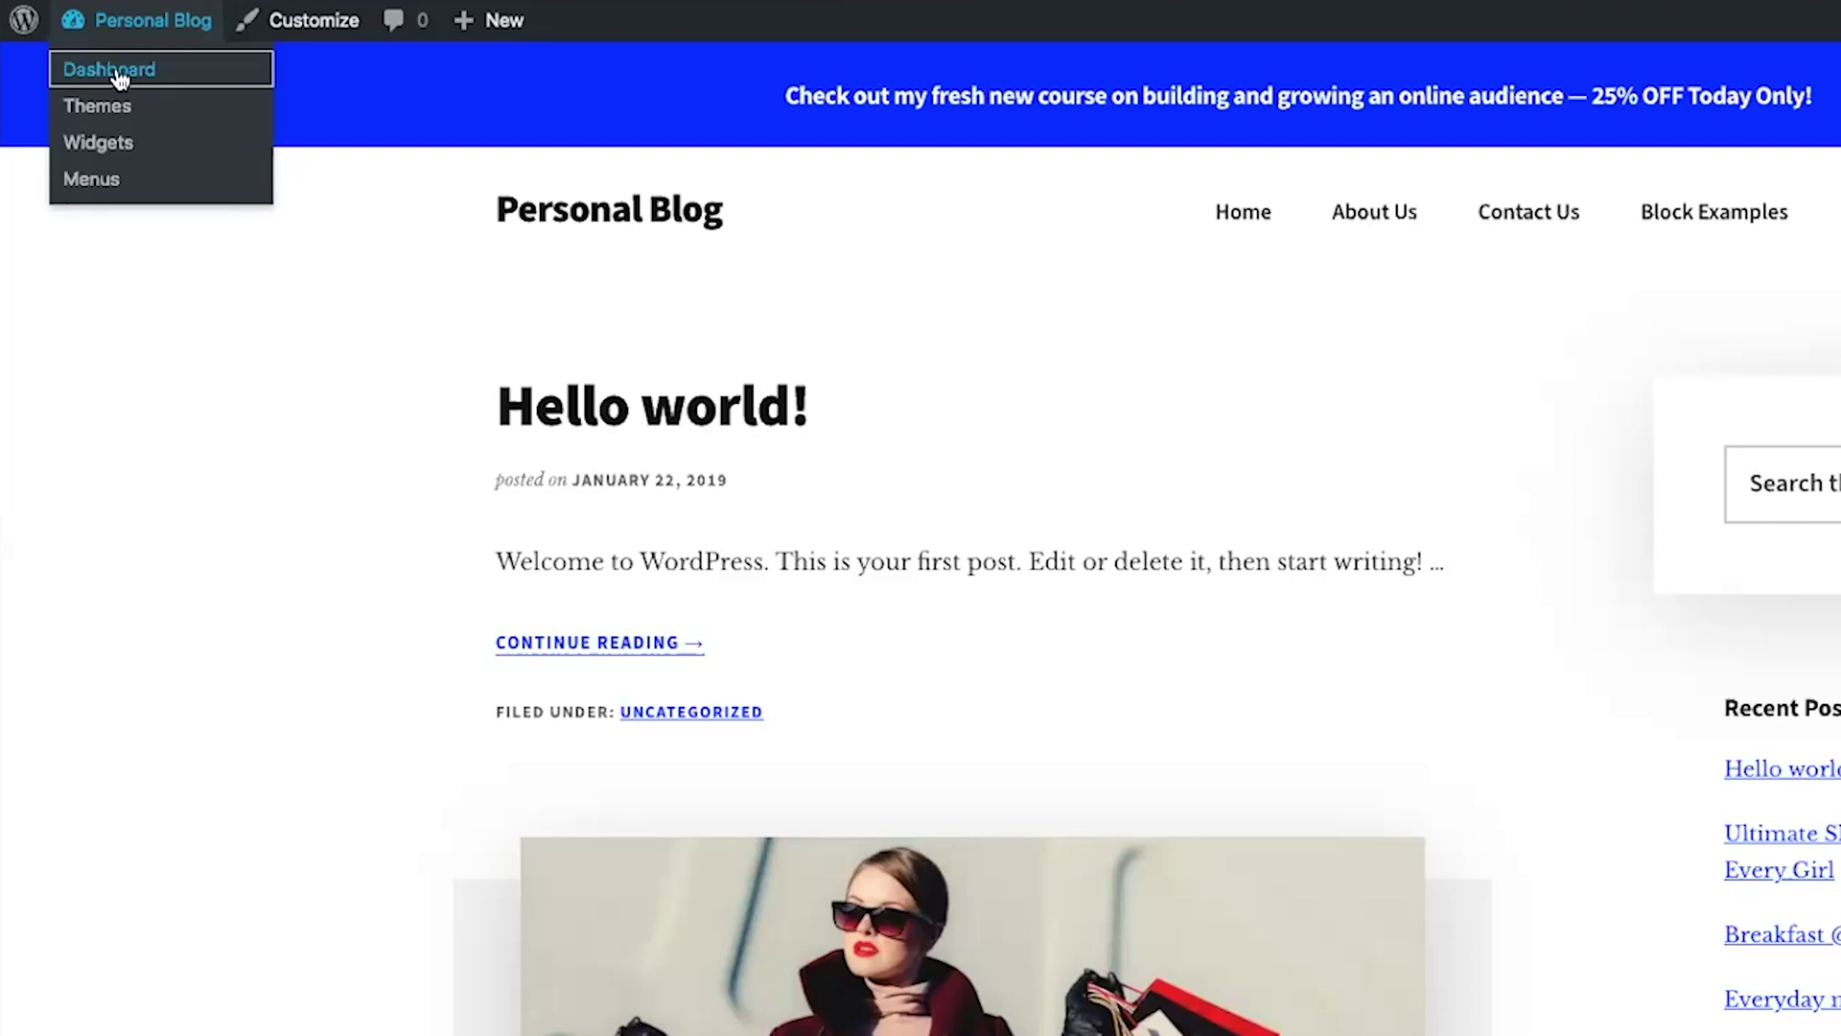
# Return to the reading settings and make the homepage a static page, choosing Home as the homepage.
pyautogui.click(120, 77)
pyautogui.moveTo(123, 572)
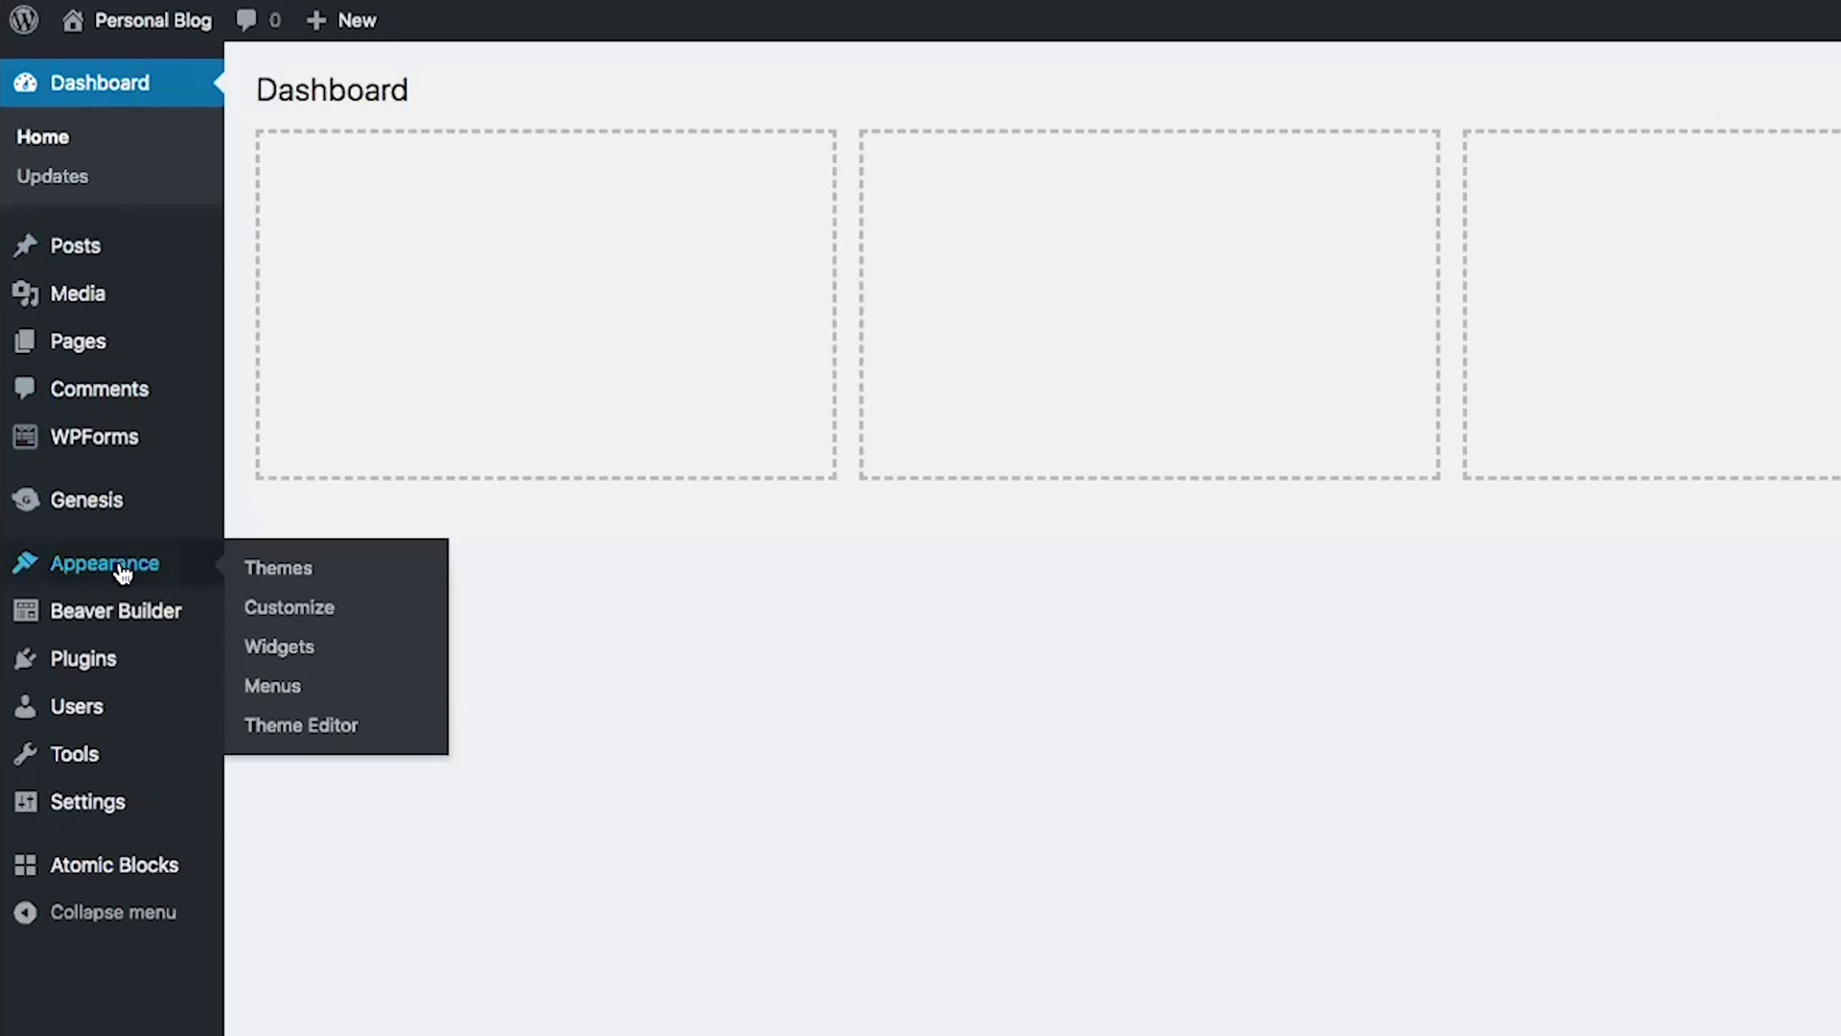
pyautogui.moveTo(99, 814)
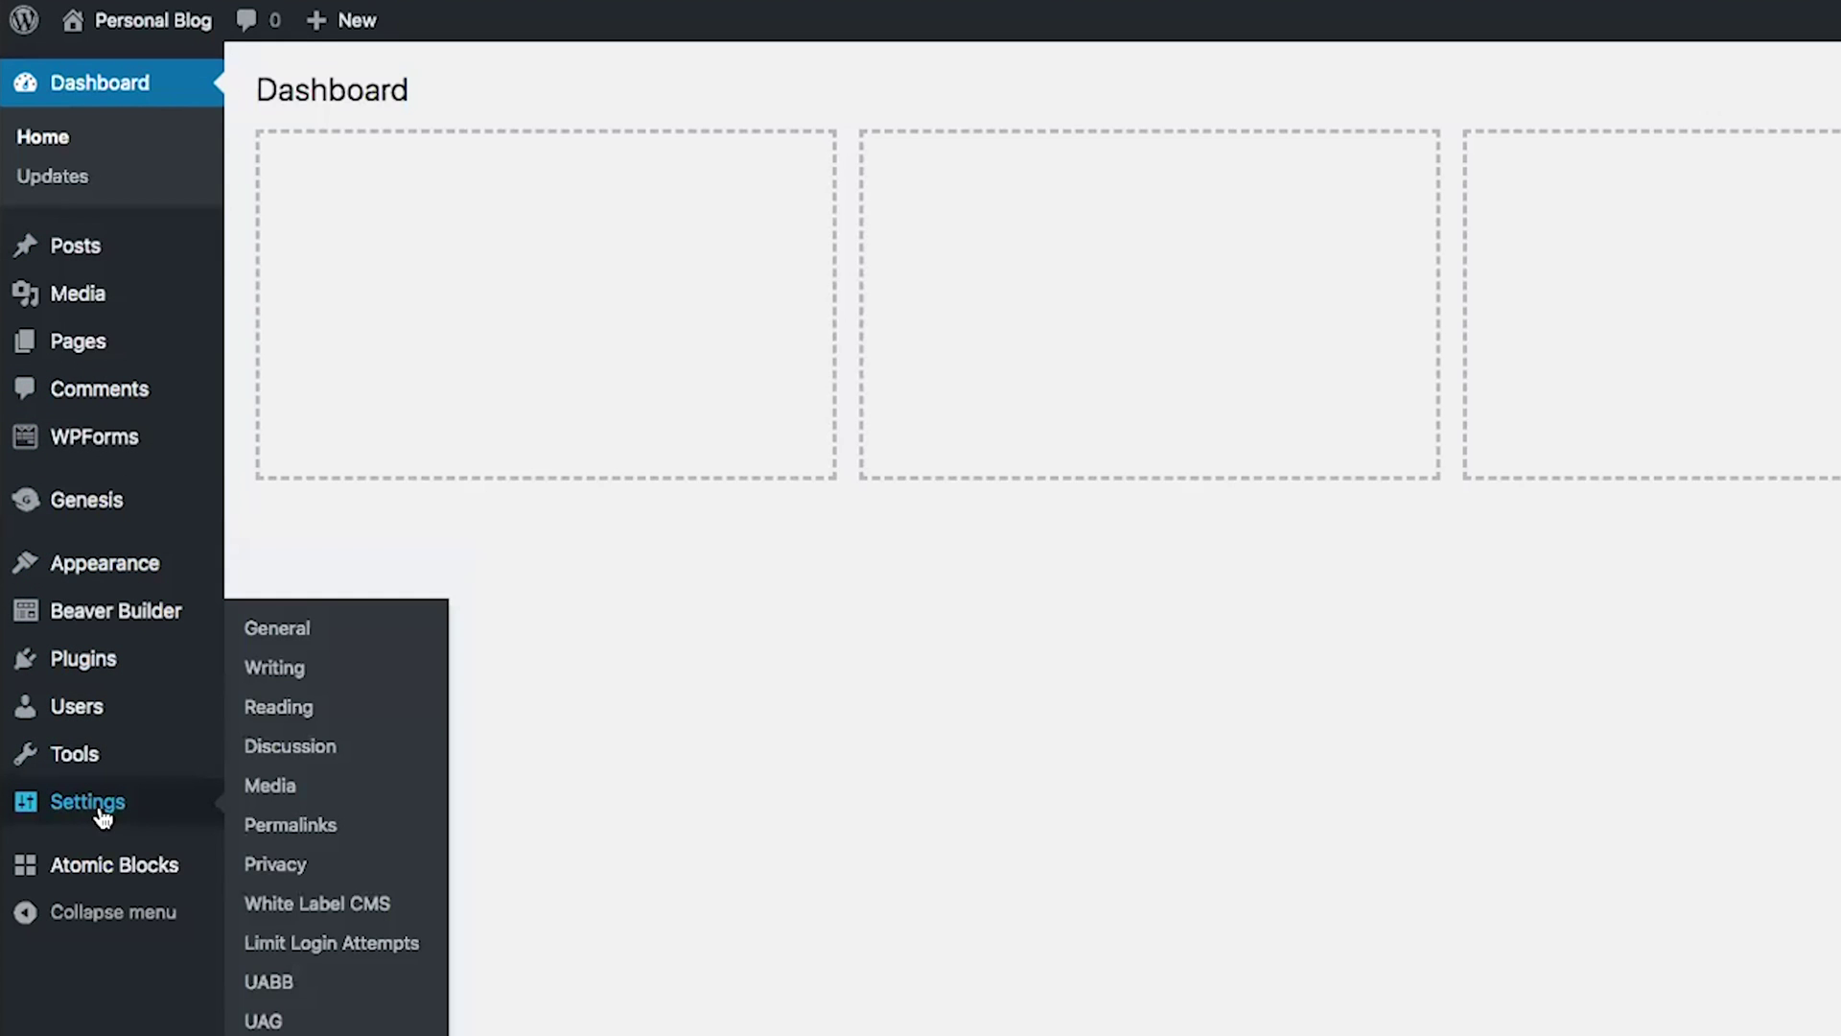
pyautogui.click(283, 709)
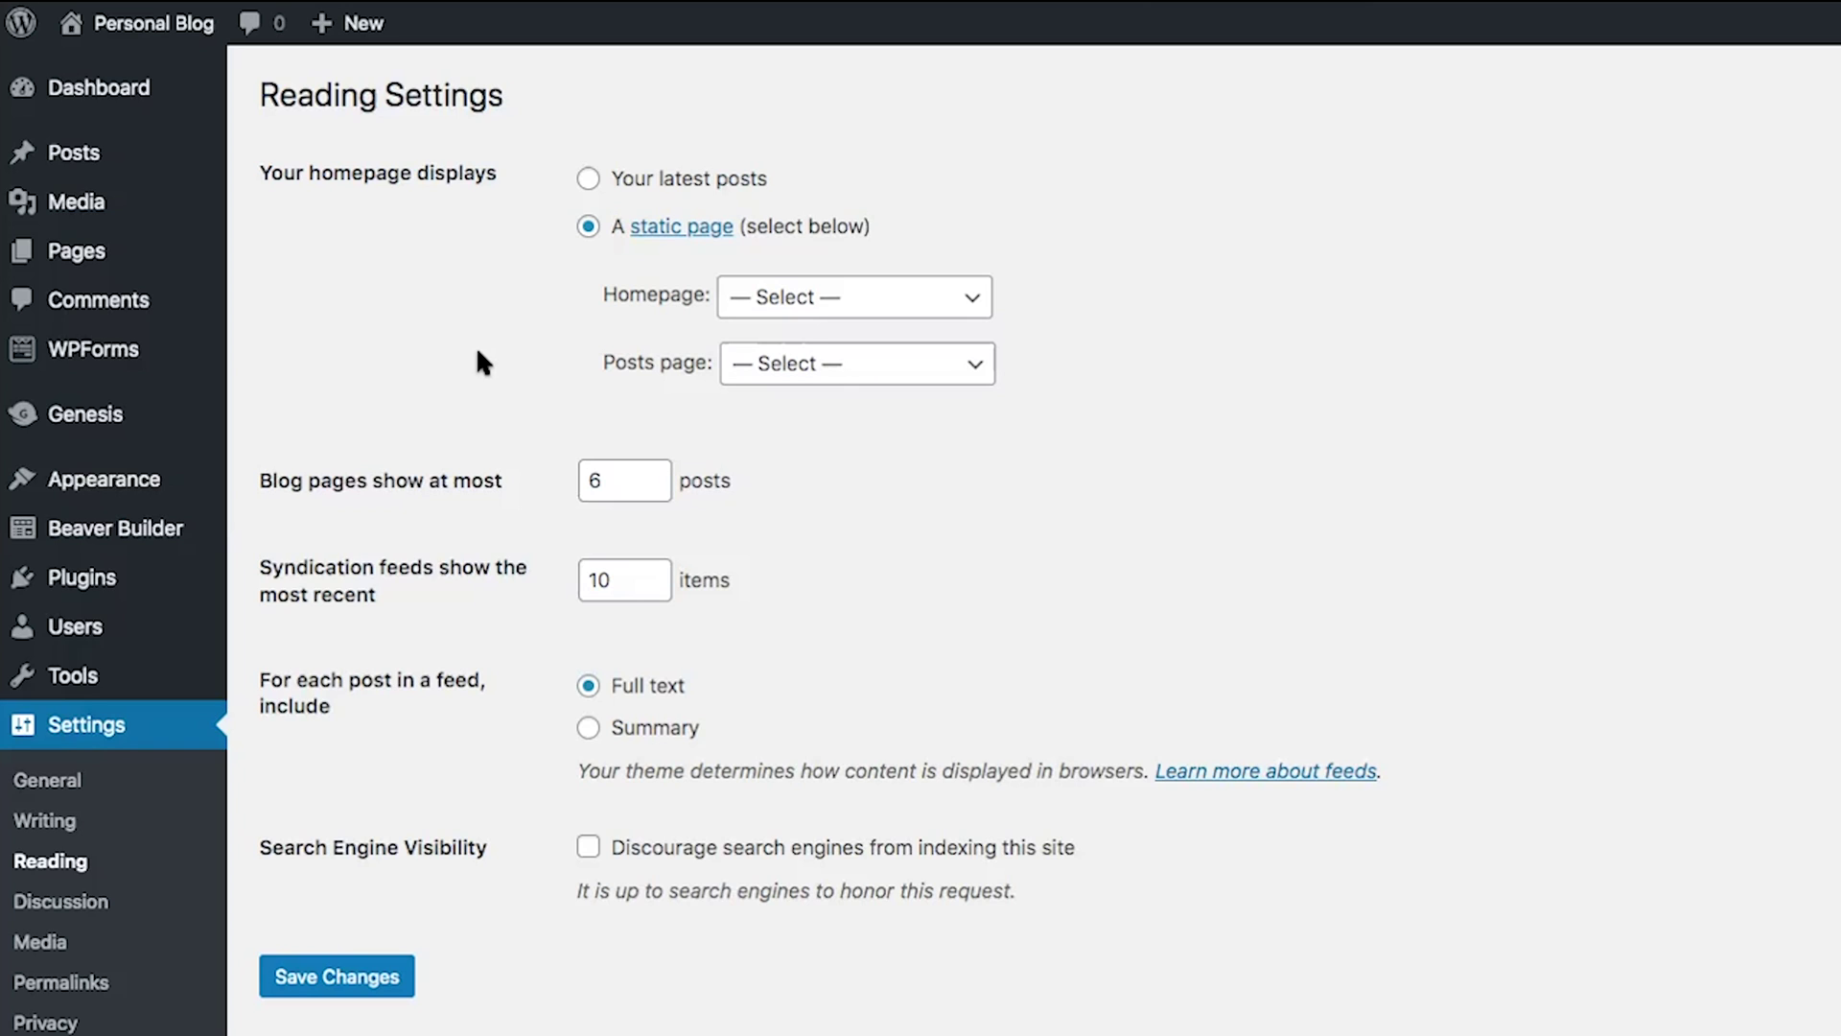
pyautogui.click(588, 229)
pyautogui.click(969, 296)
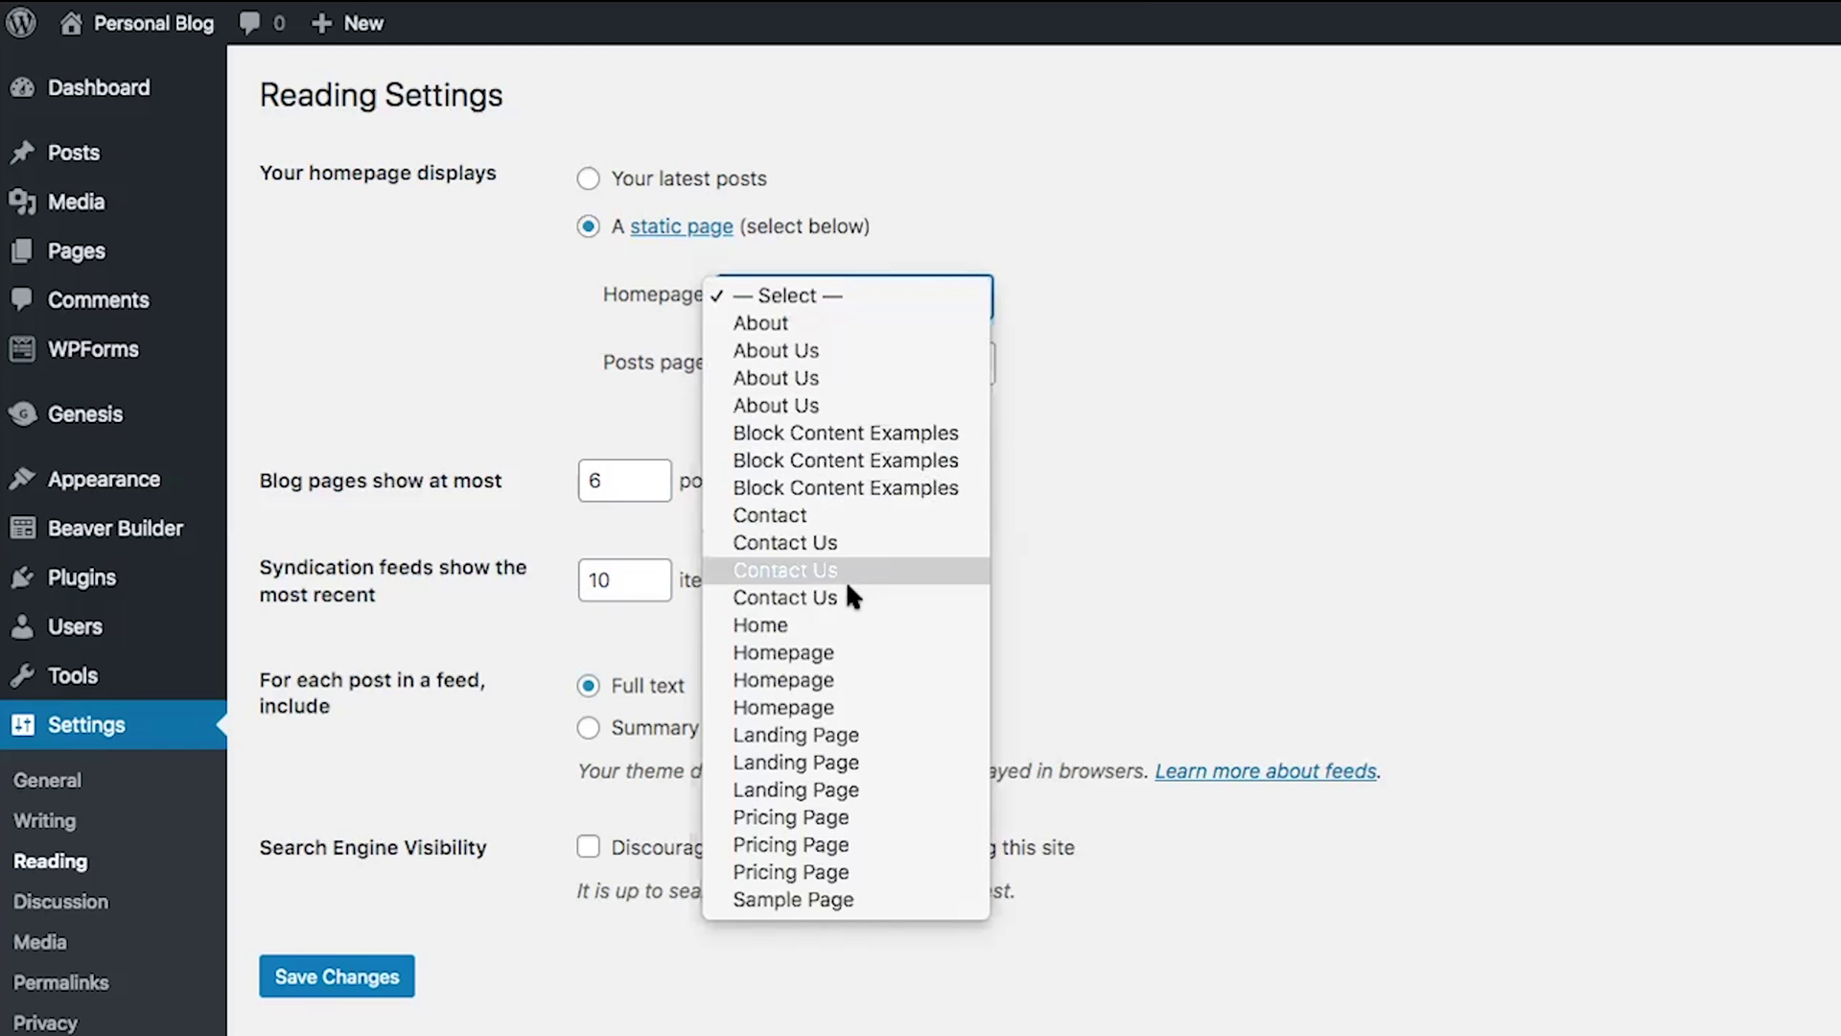
pyautogui.click(793, 629)
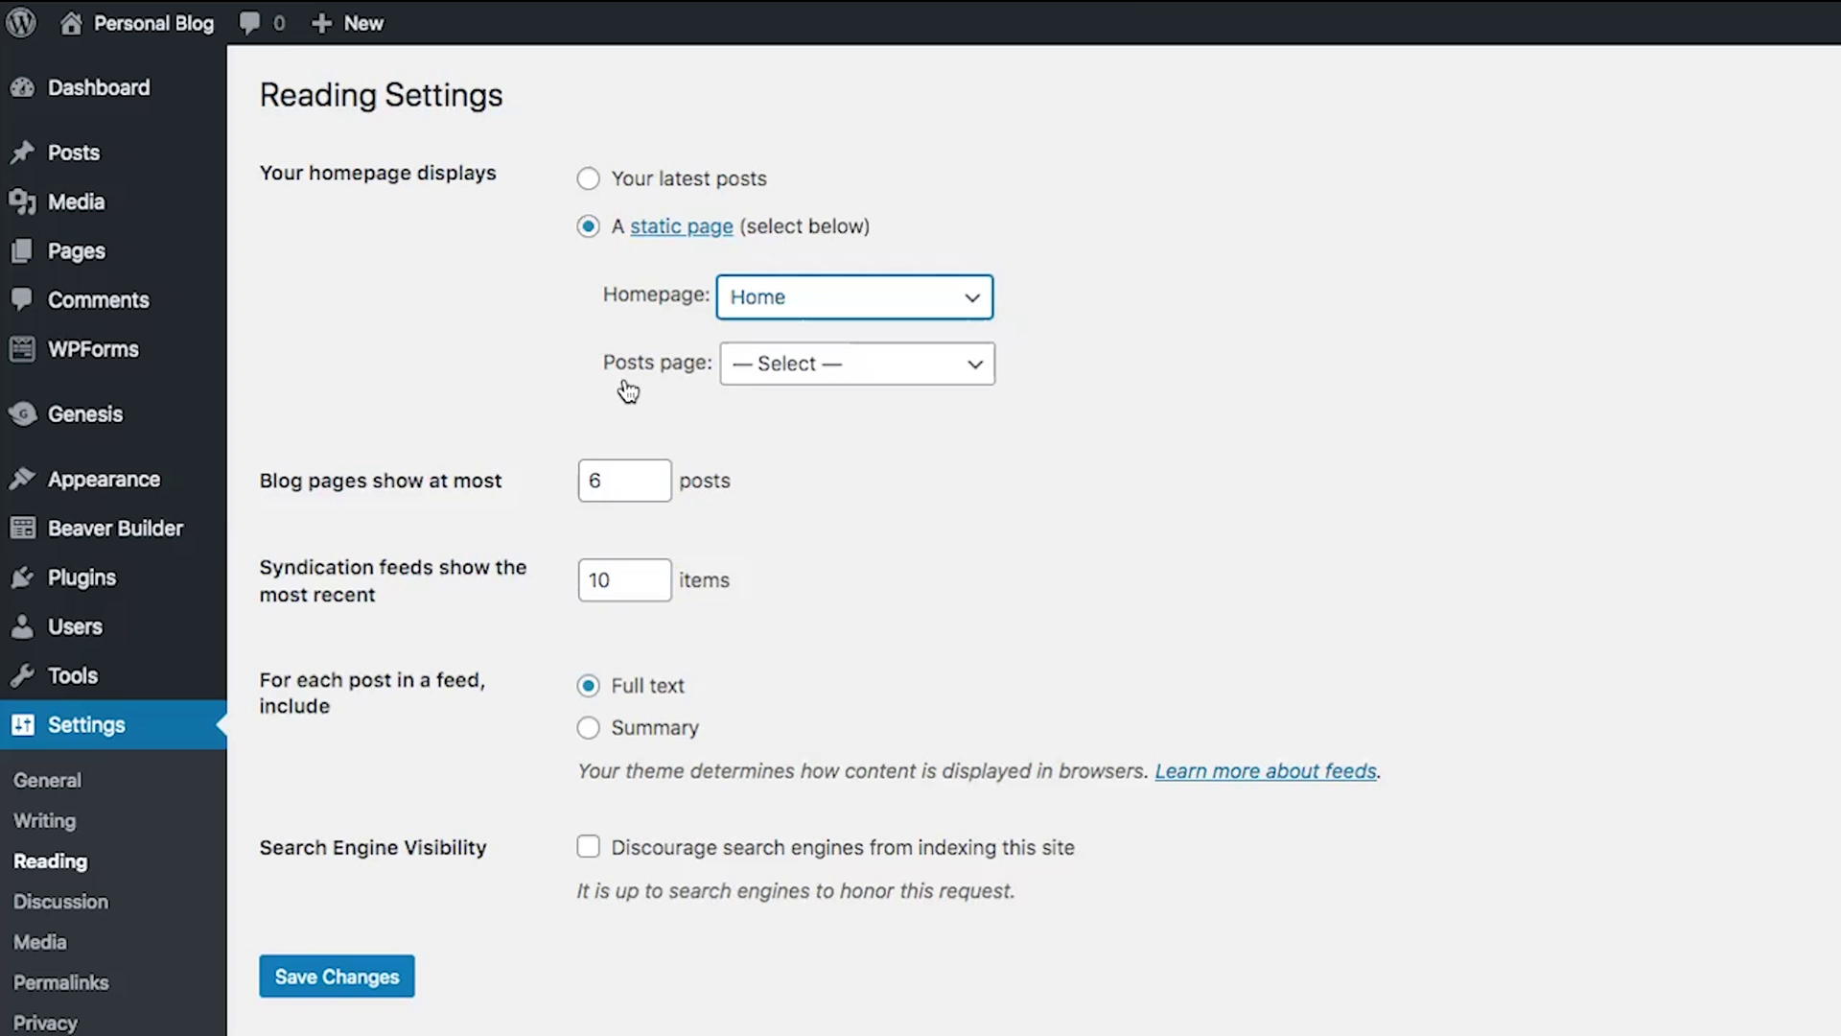
pyautogui.click(838, 362)
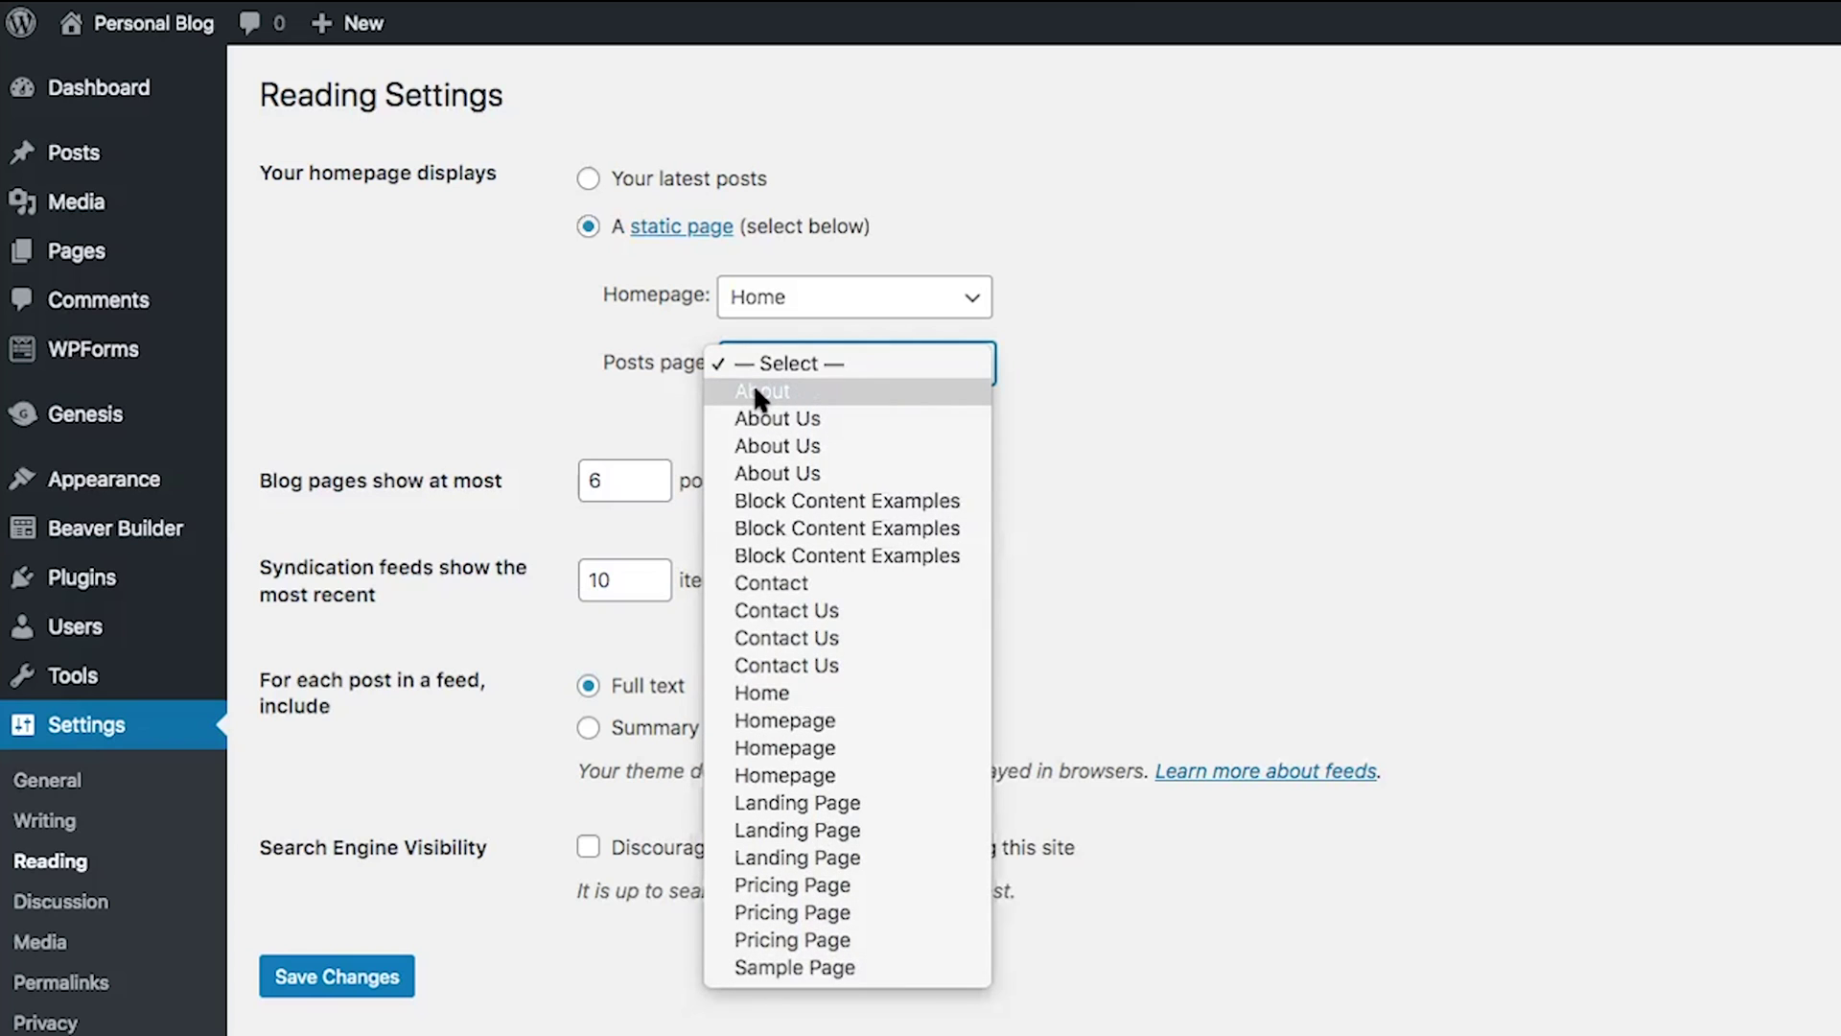
pyautogui.click(1015, 400)
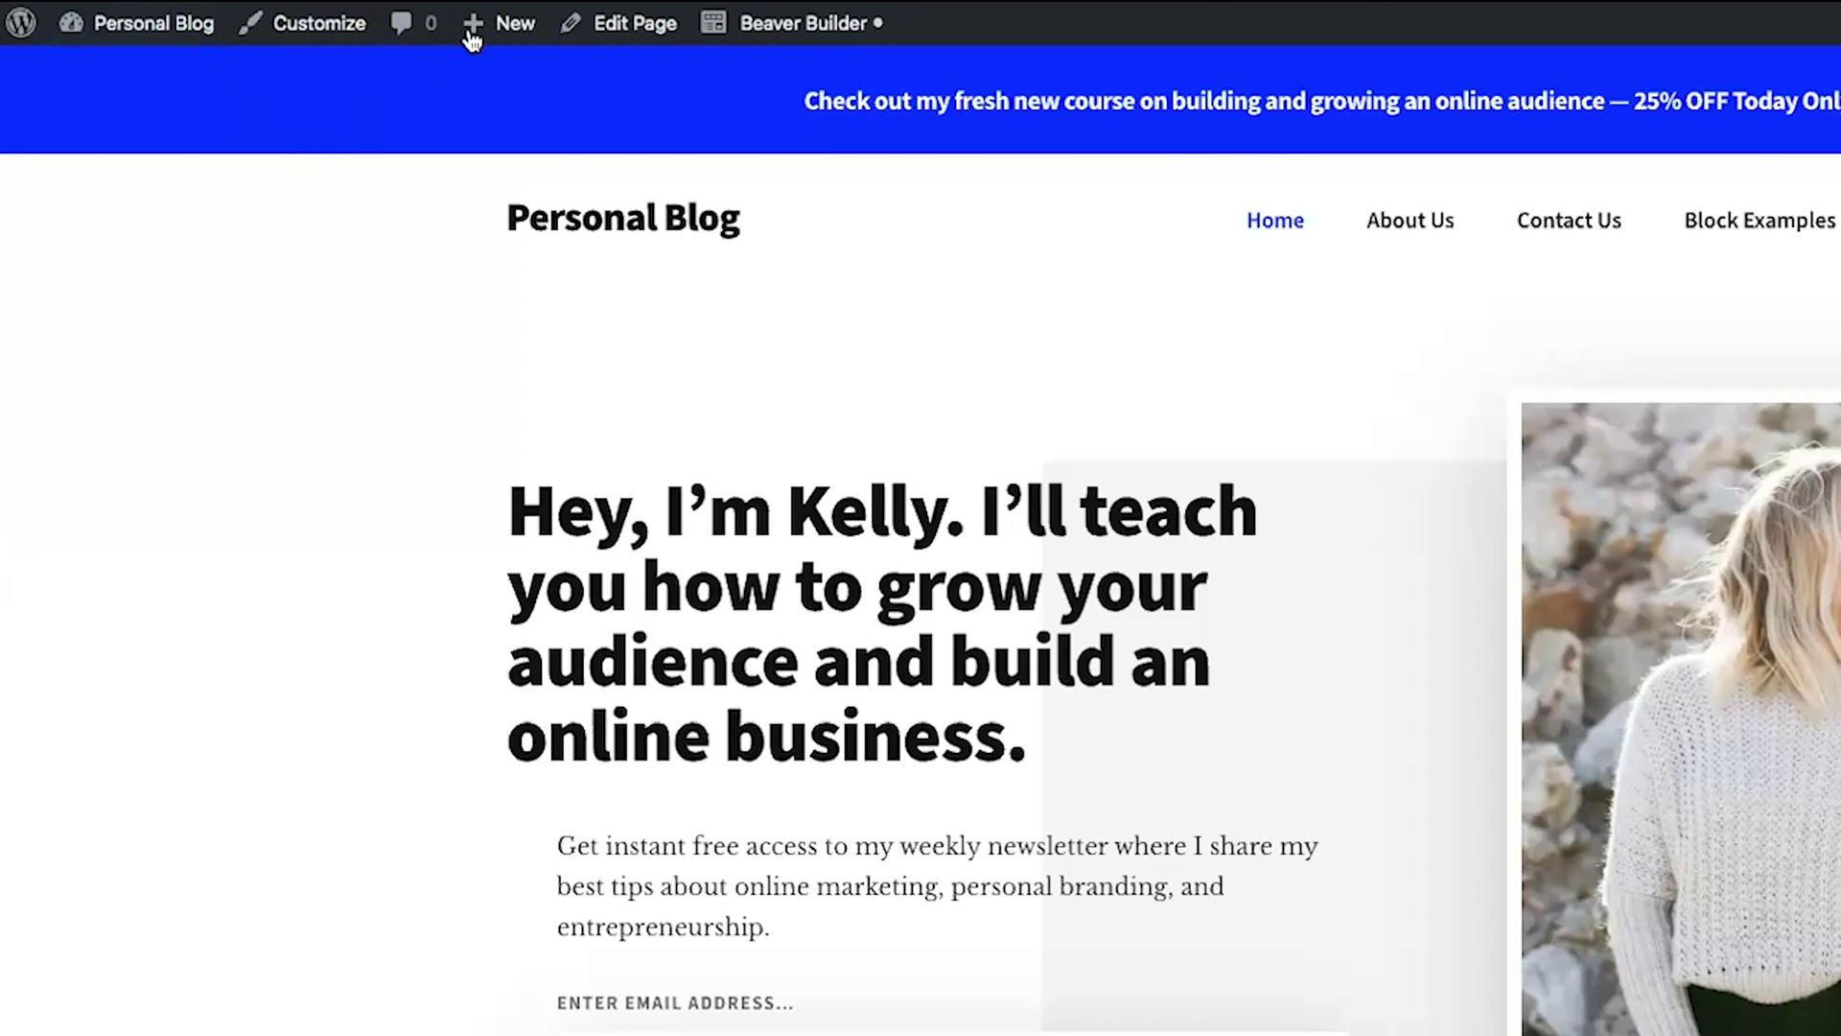
# Create a new page titled "blog" and publish it.
pyautogui.moveTo(512, 32)
pyautogui.click(494, 158)
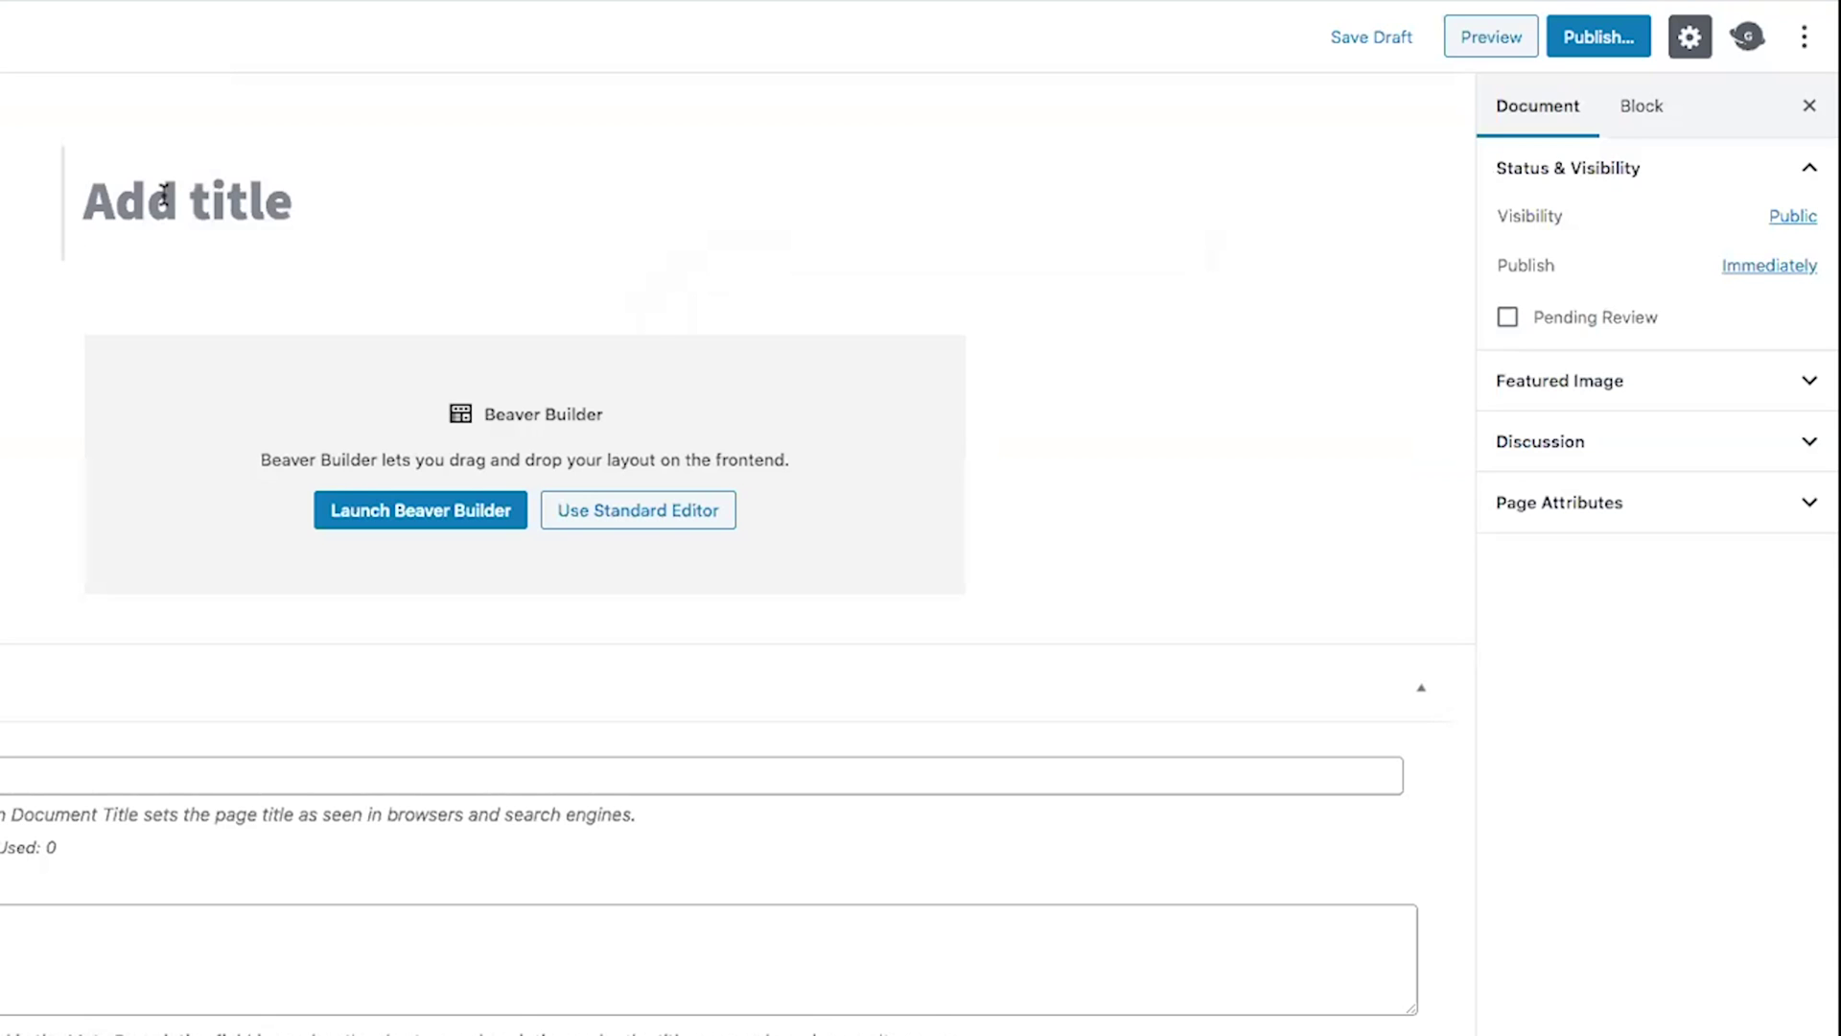
pyautogui.write('blog')
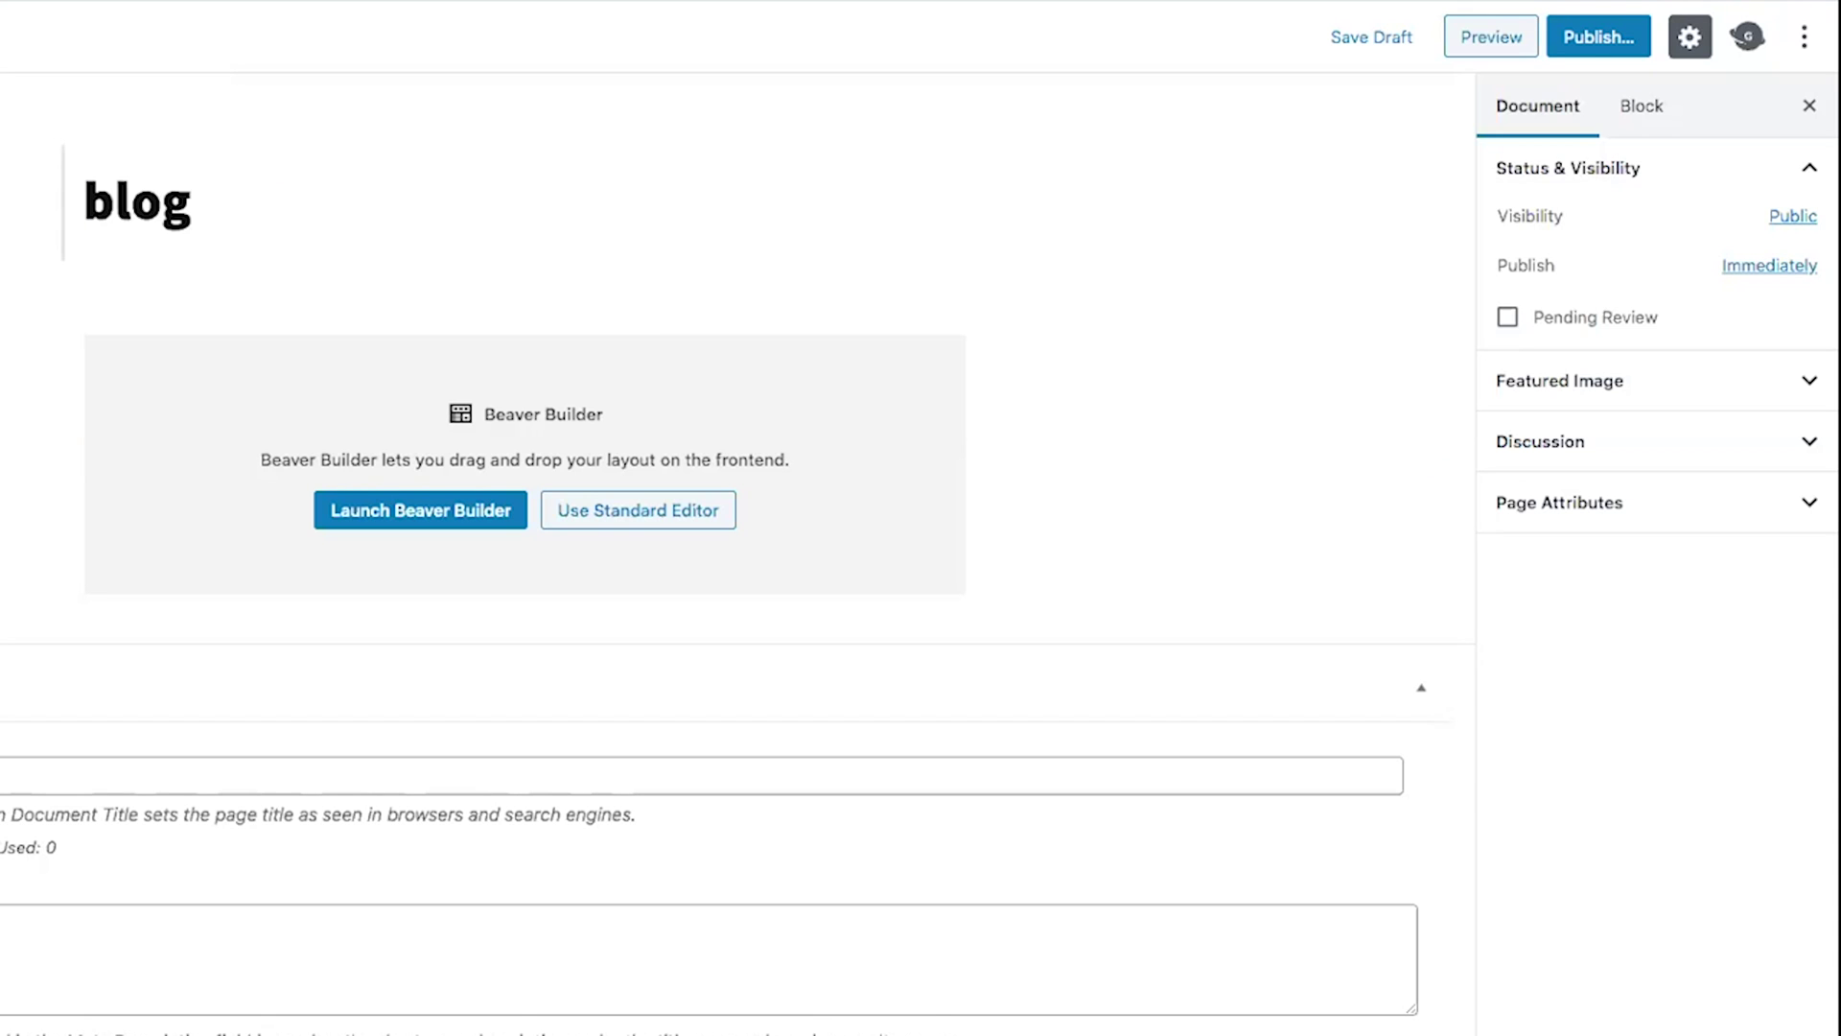
pyautogui.click(1588, 37)
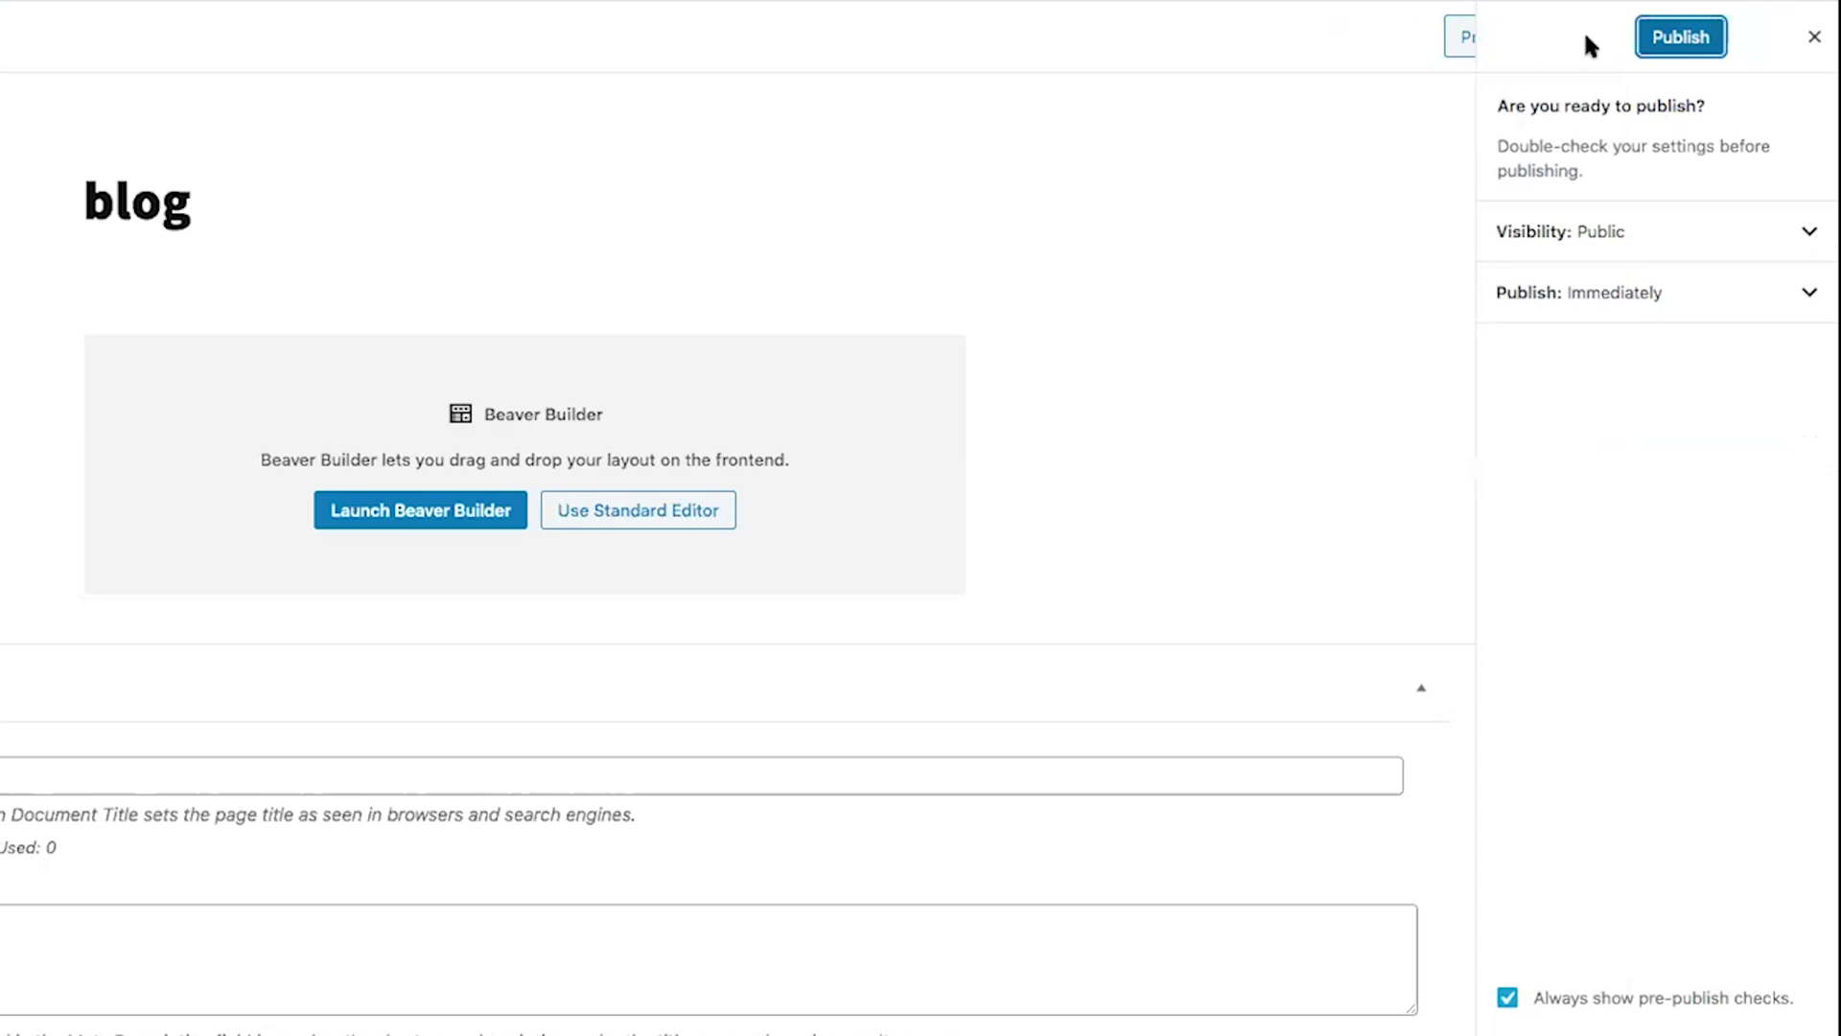
pyautogui.click(1680, 38)
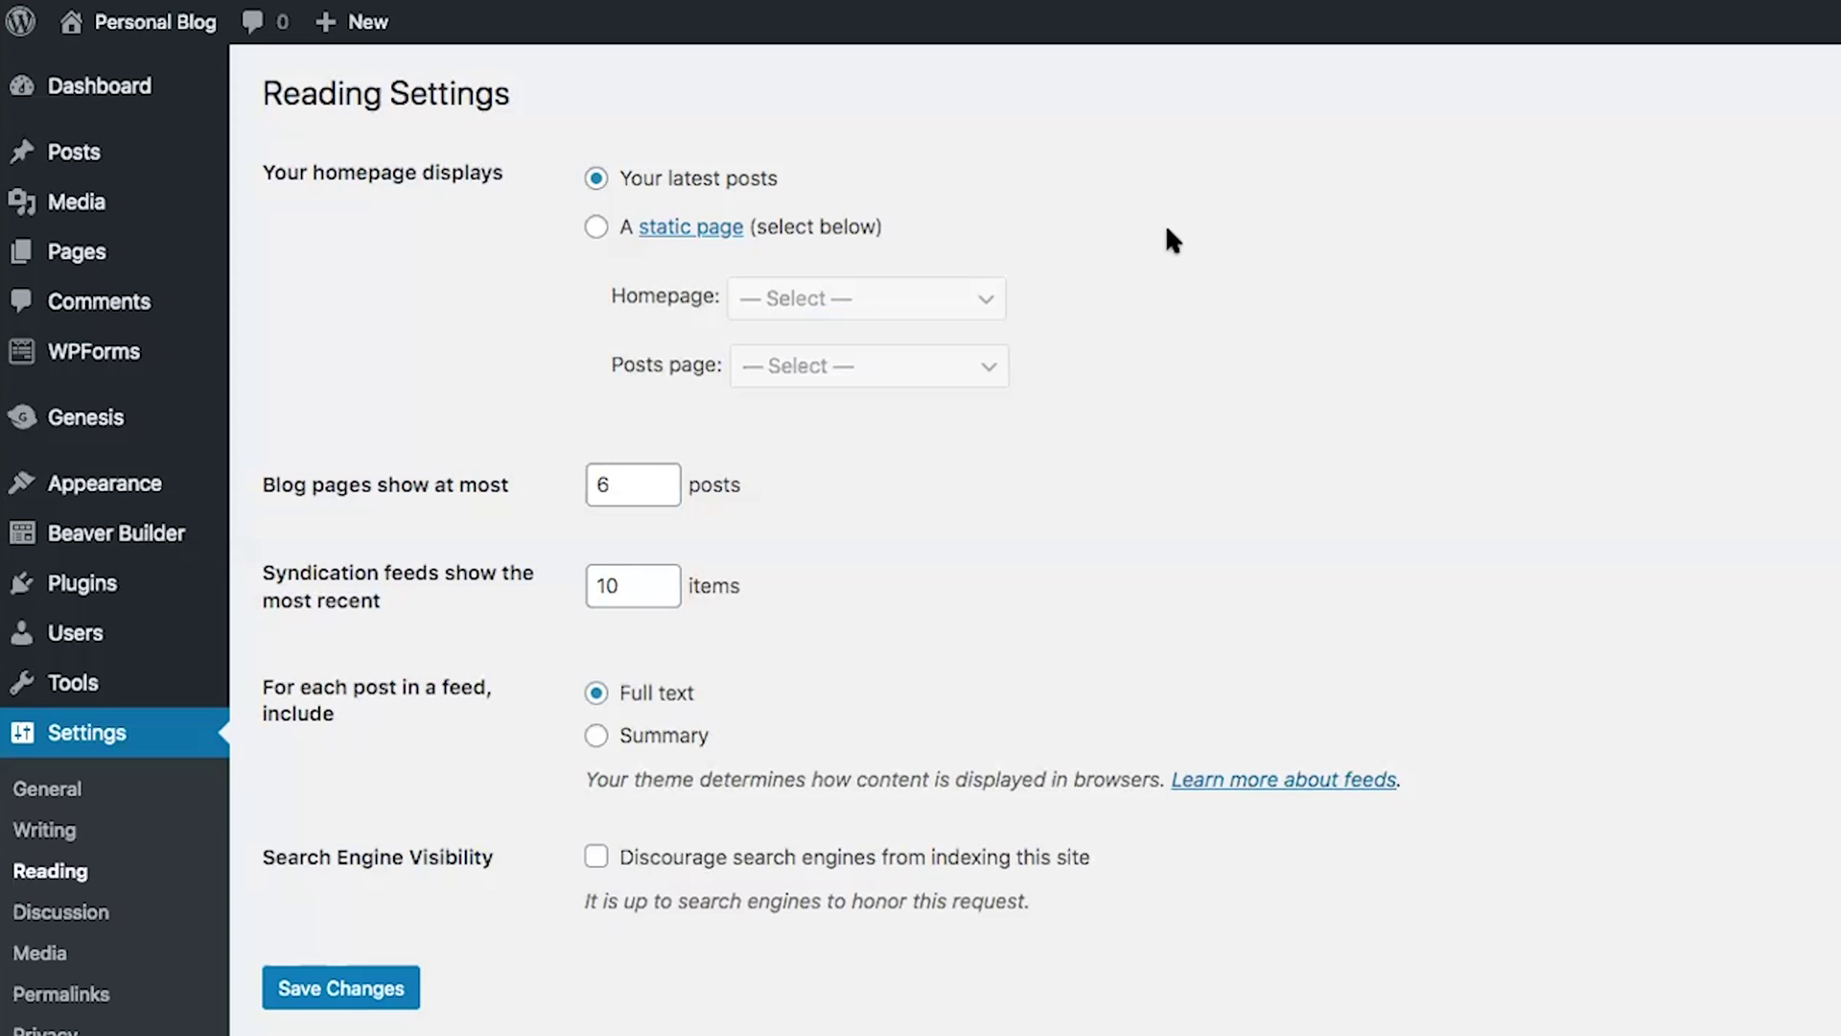
# Make the homepage a static page, with Home as the homepage and blog as the posts page, and save the reading settings.
pyautogui.click(595, 230)
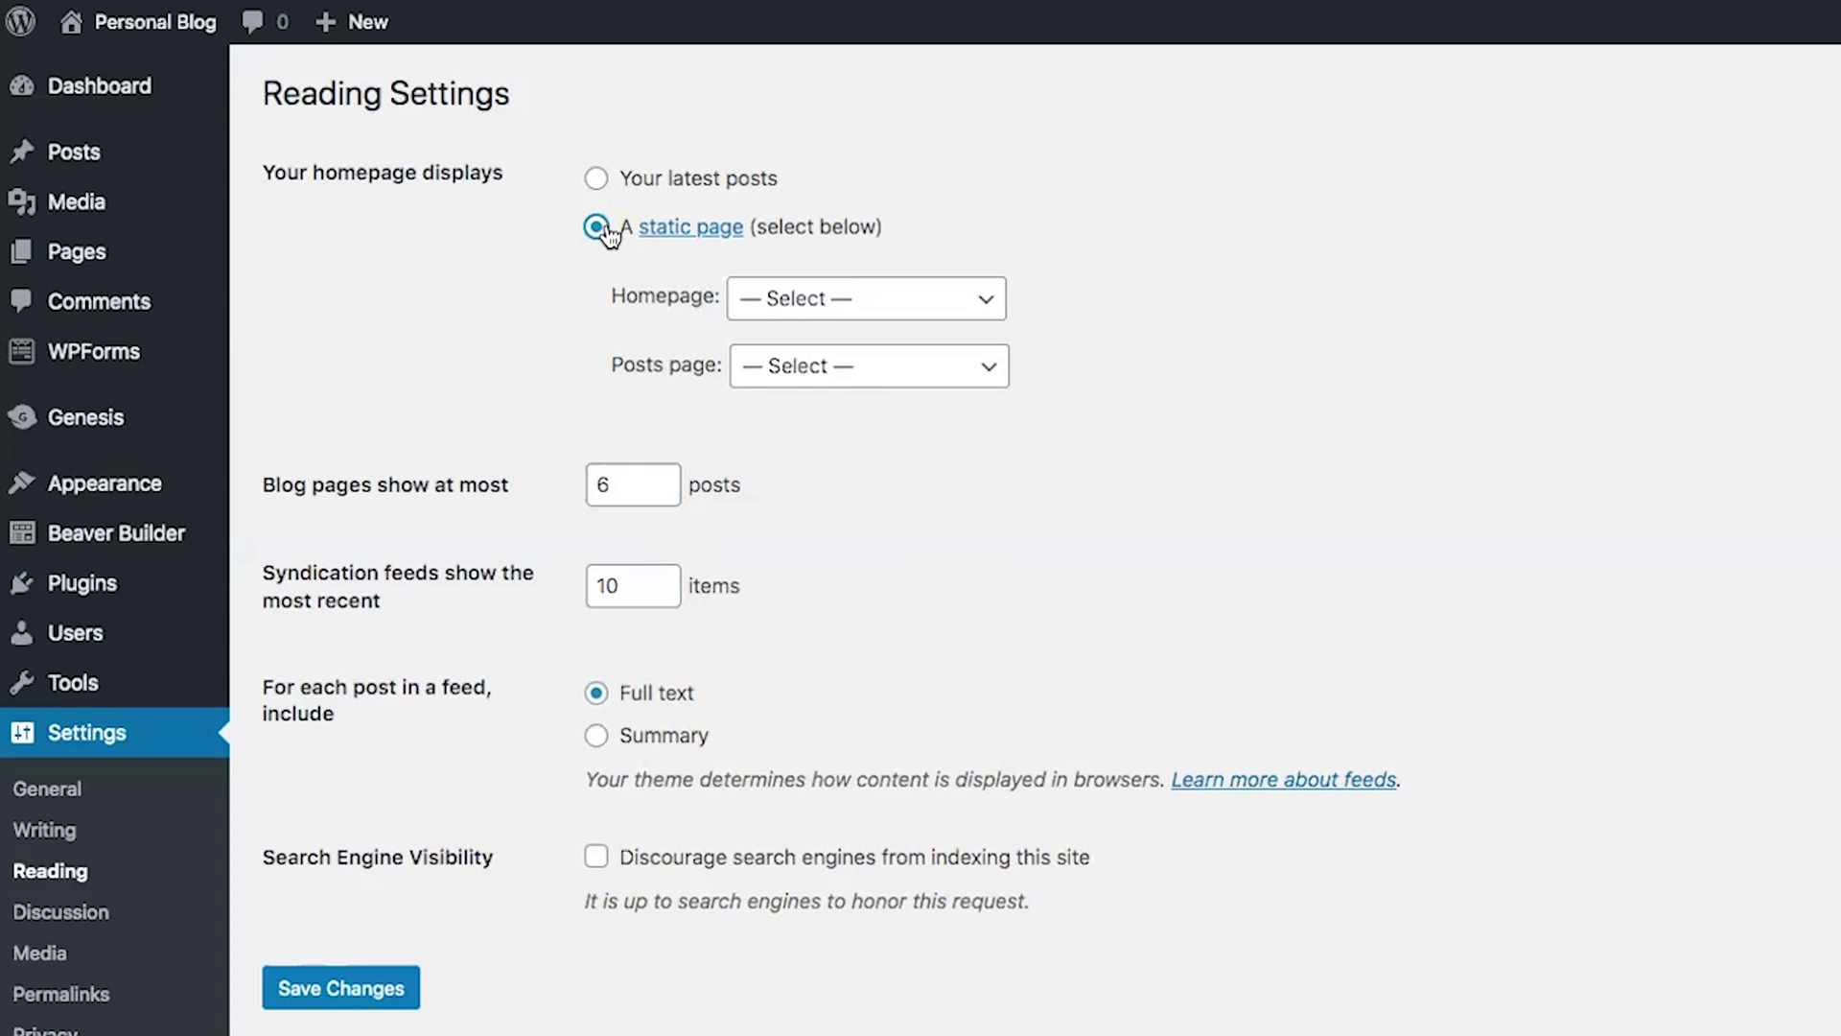
pyautogui.click(815, 297)
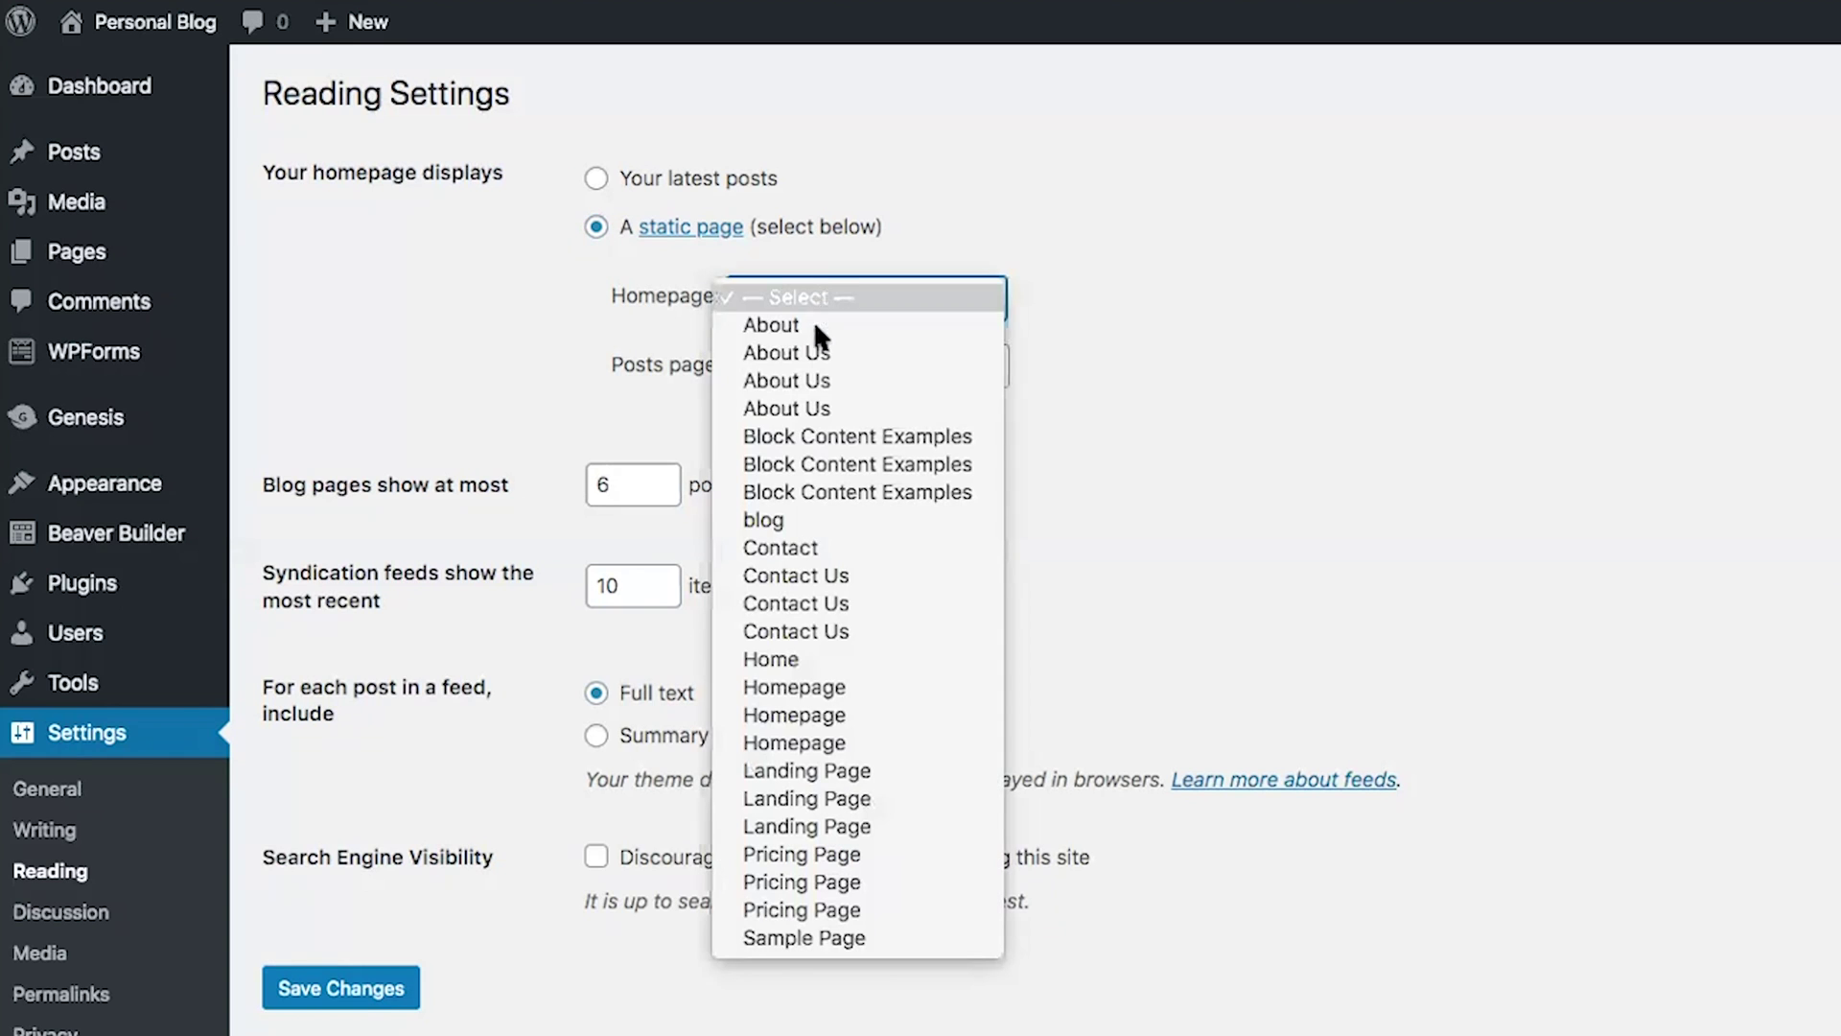
pyautogui.click(779, 658)
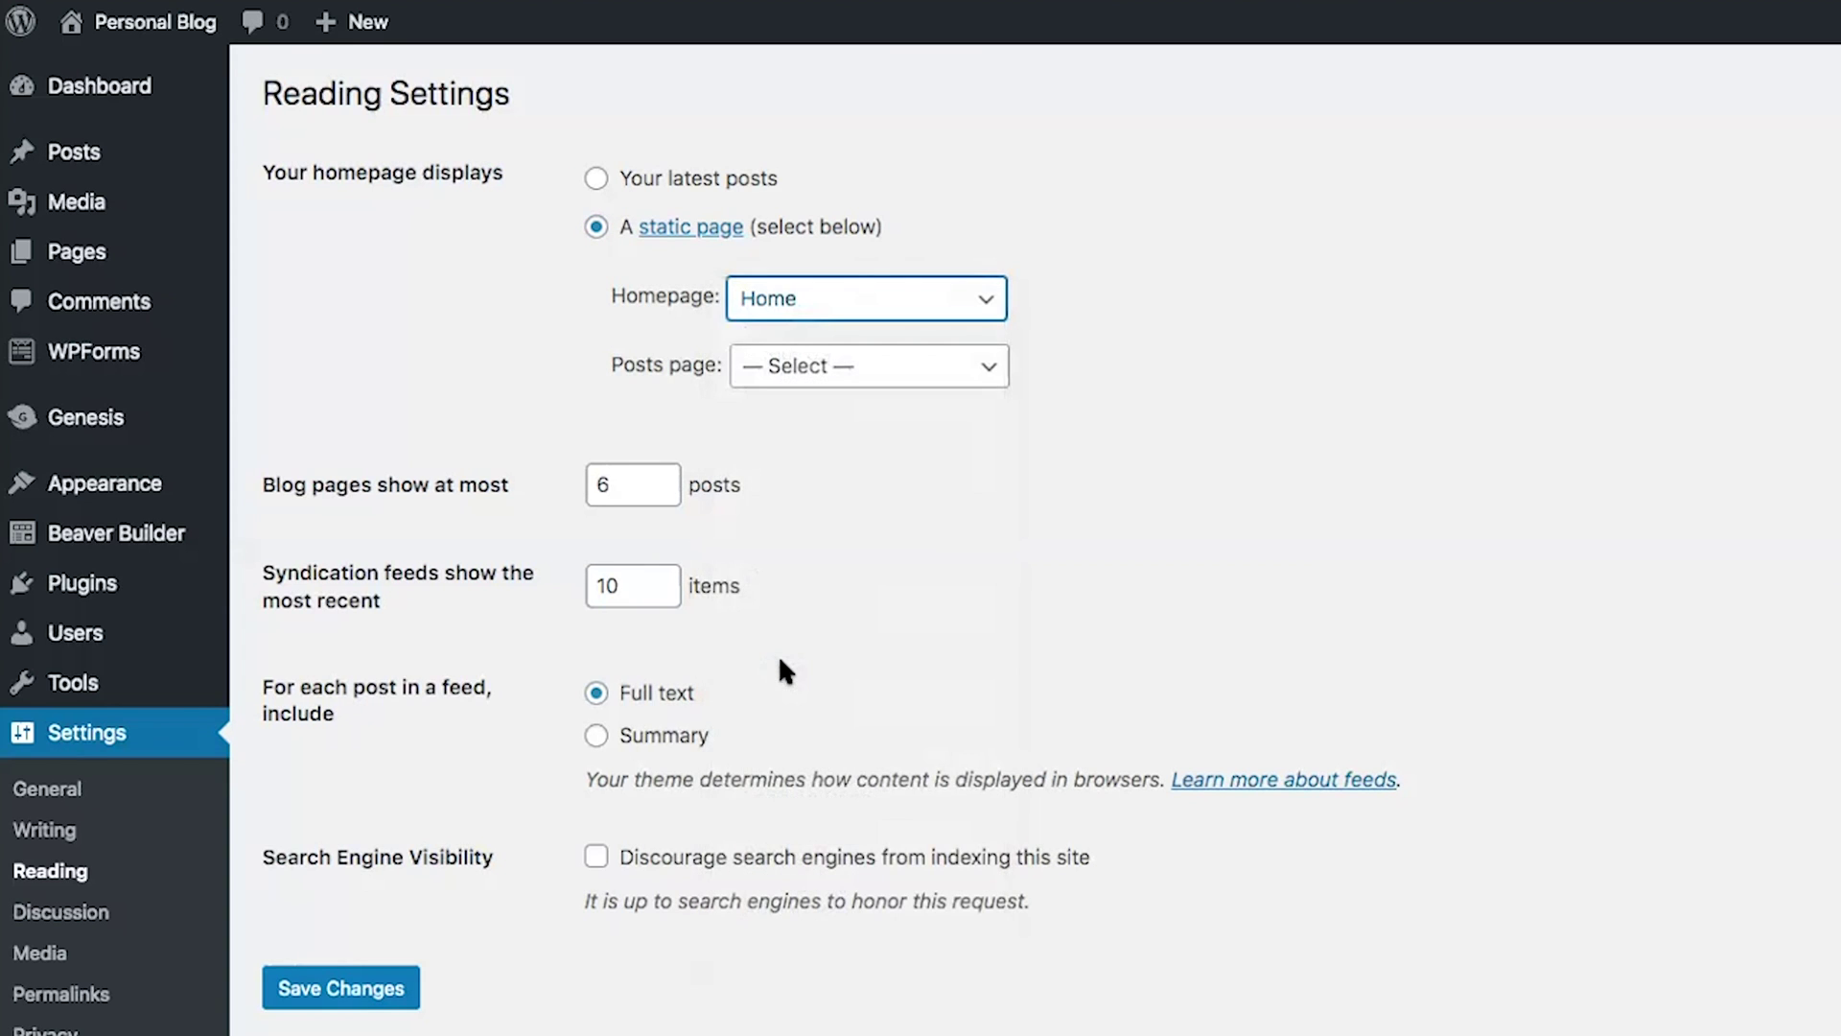
pyautogui.click(792, 366)
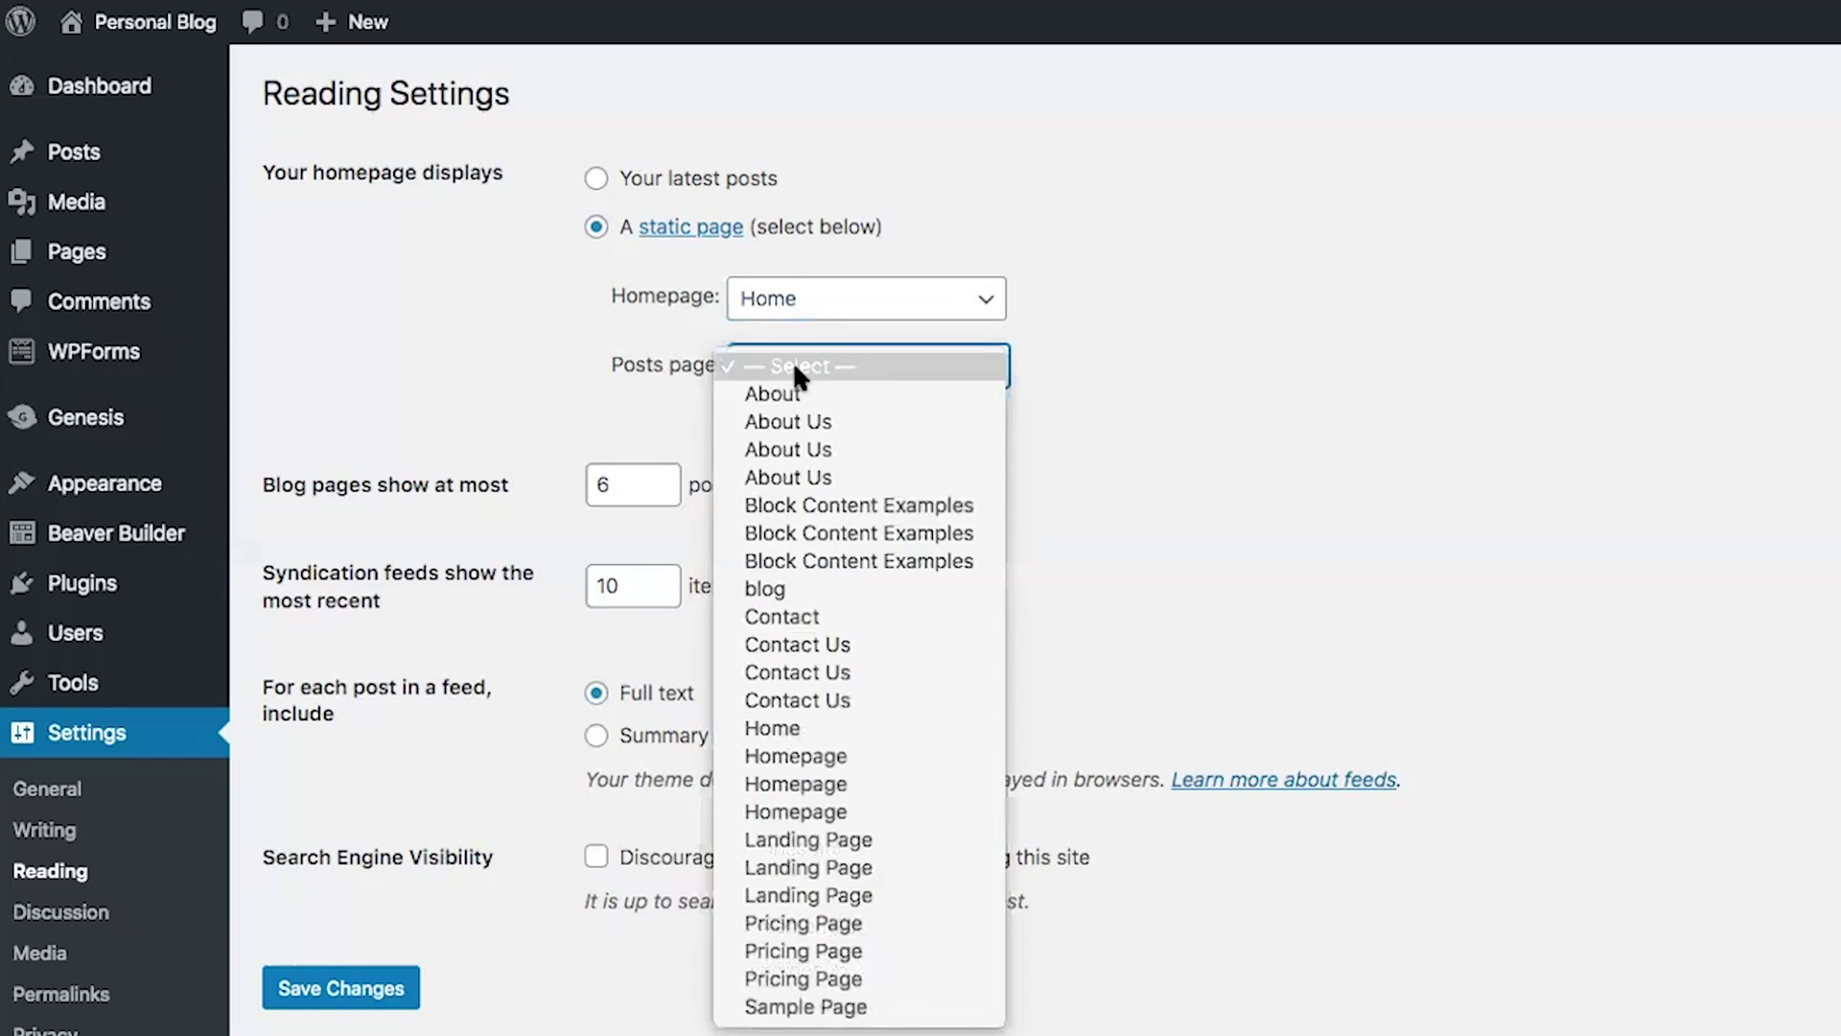
pyautogui.click(786, 586)
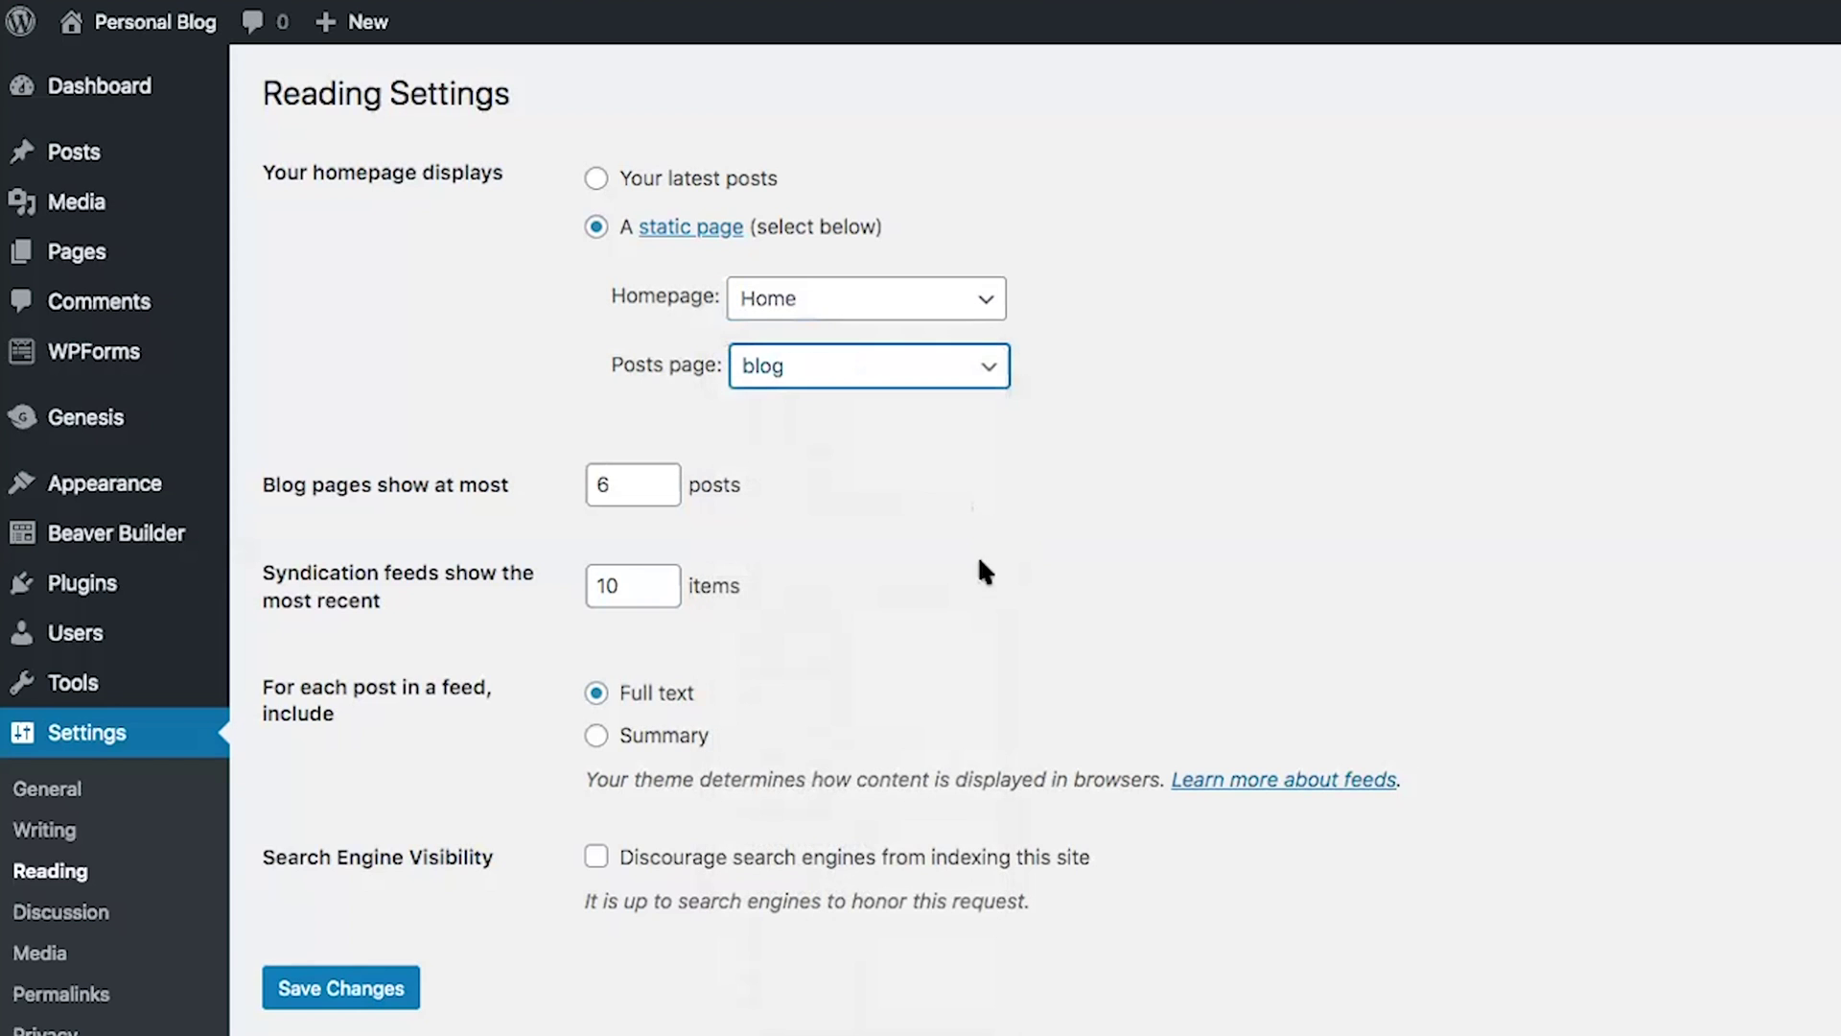
pyautogui.click(330, 987)
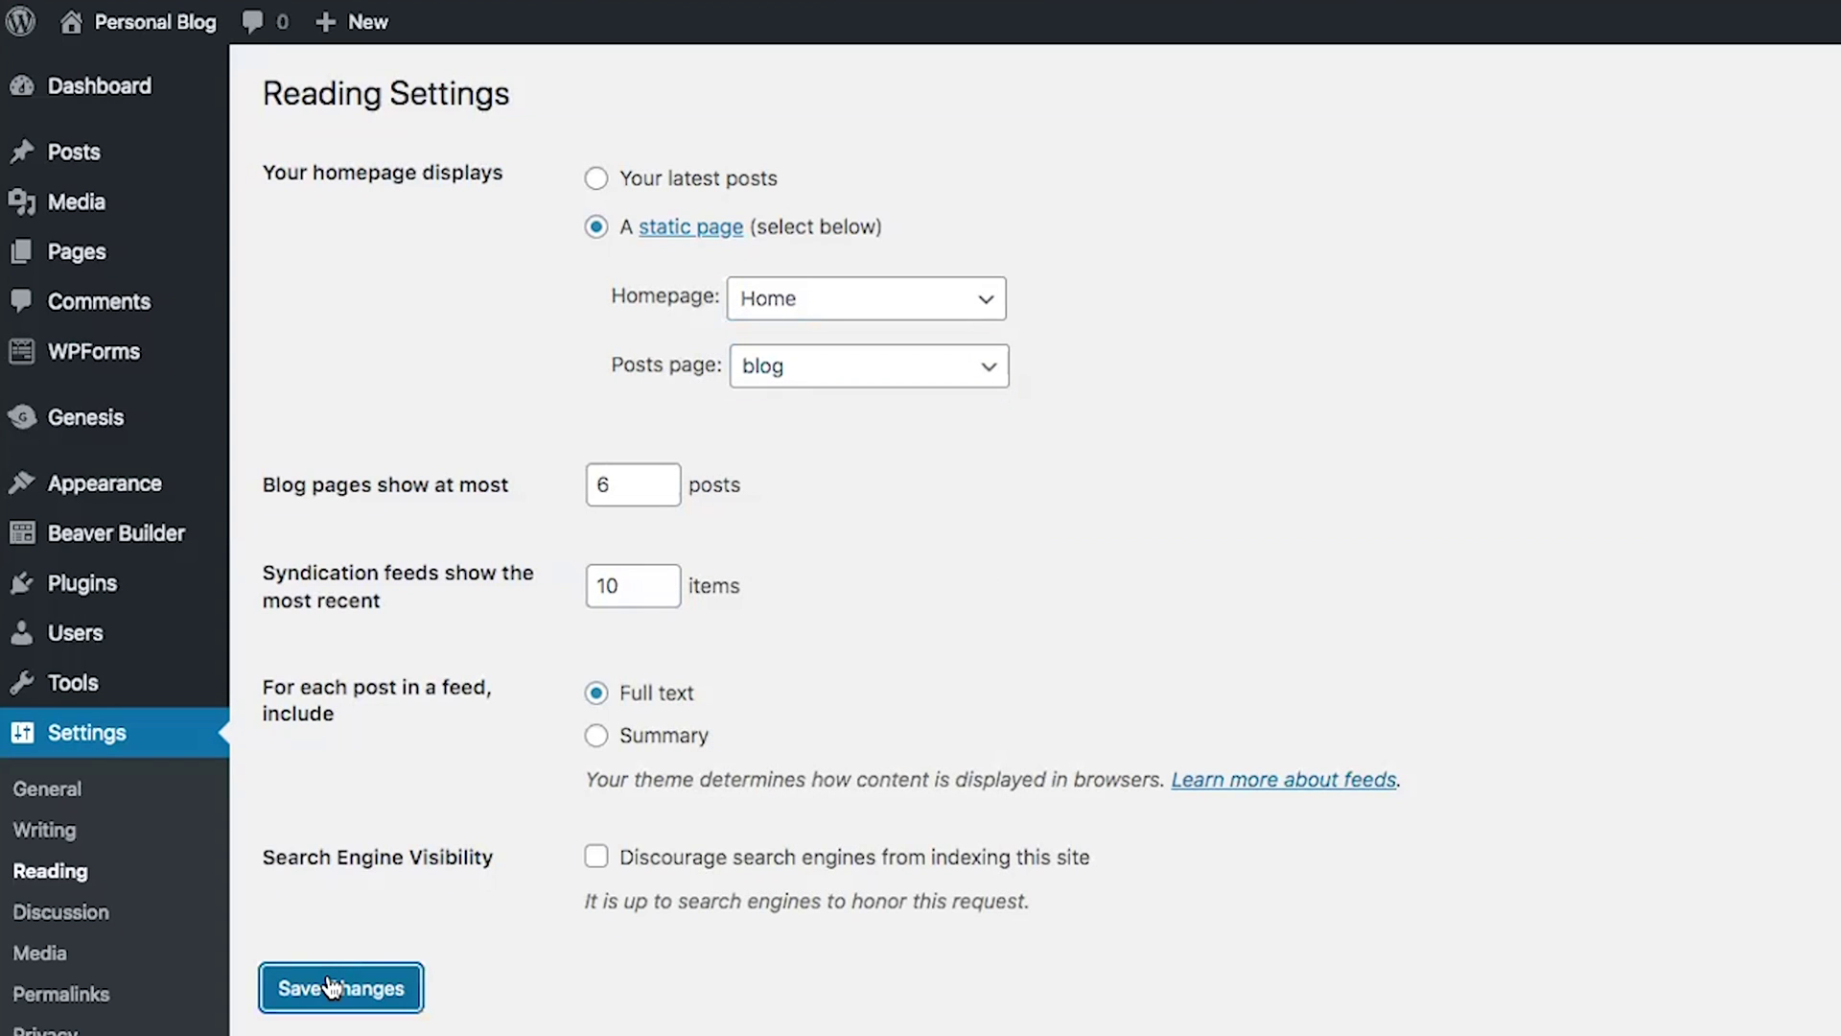
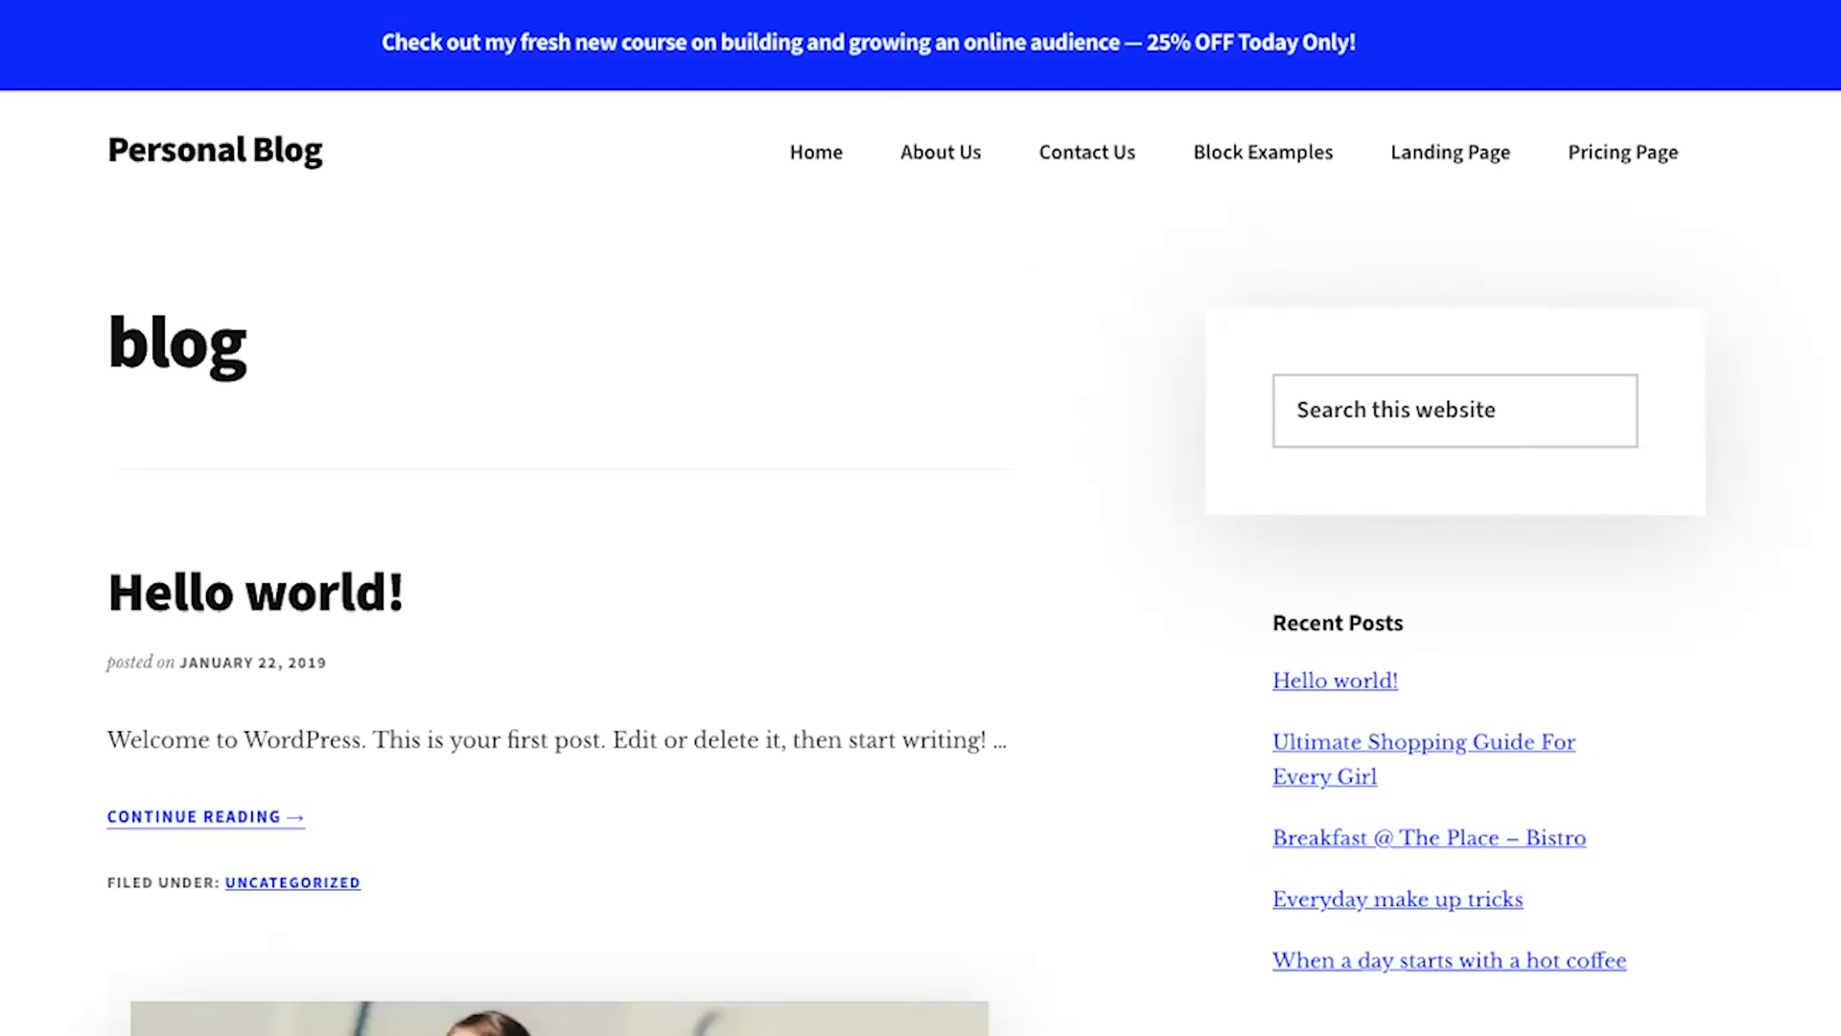
# Review the post listing on the site's blog page and the remaining reading settings, including feed options and search engine visibility.
pyautogui.scroll(-10, 464, 358)
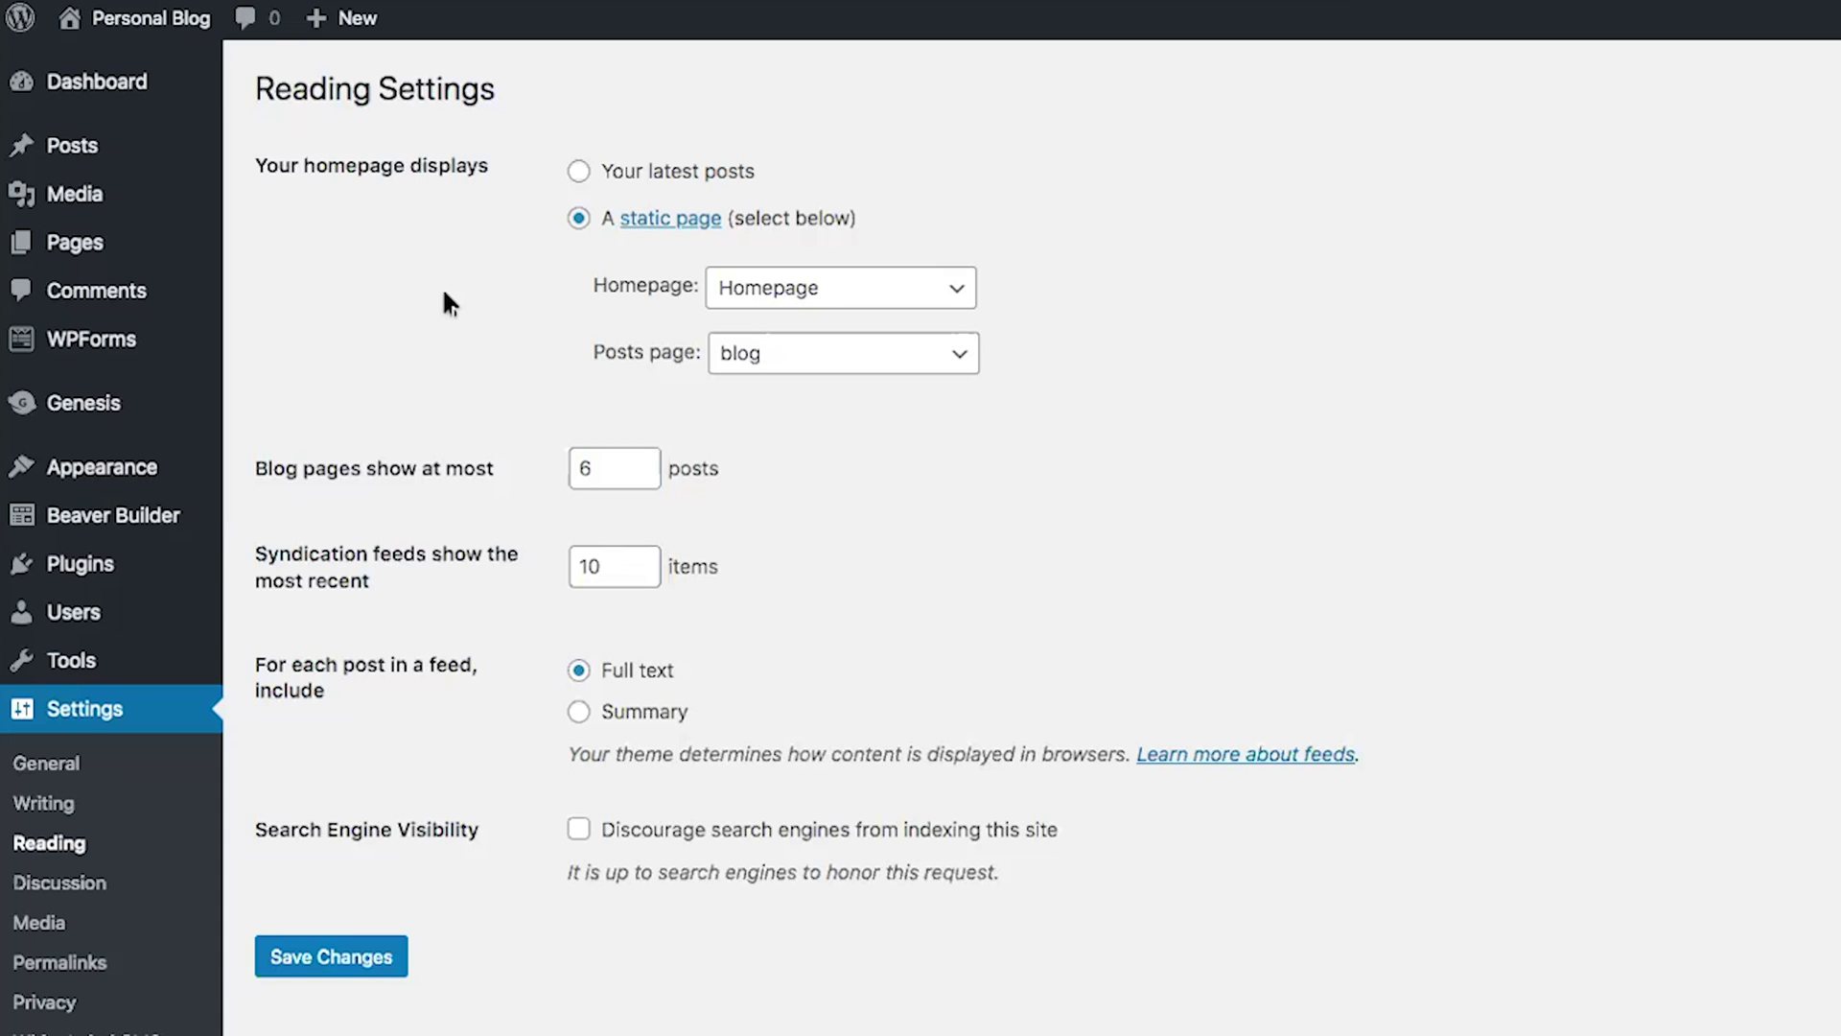
pyautogui.scroll(-3, 444, 293)
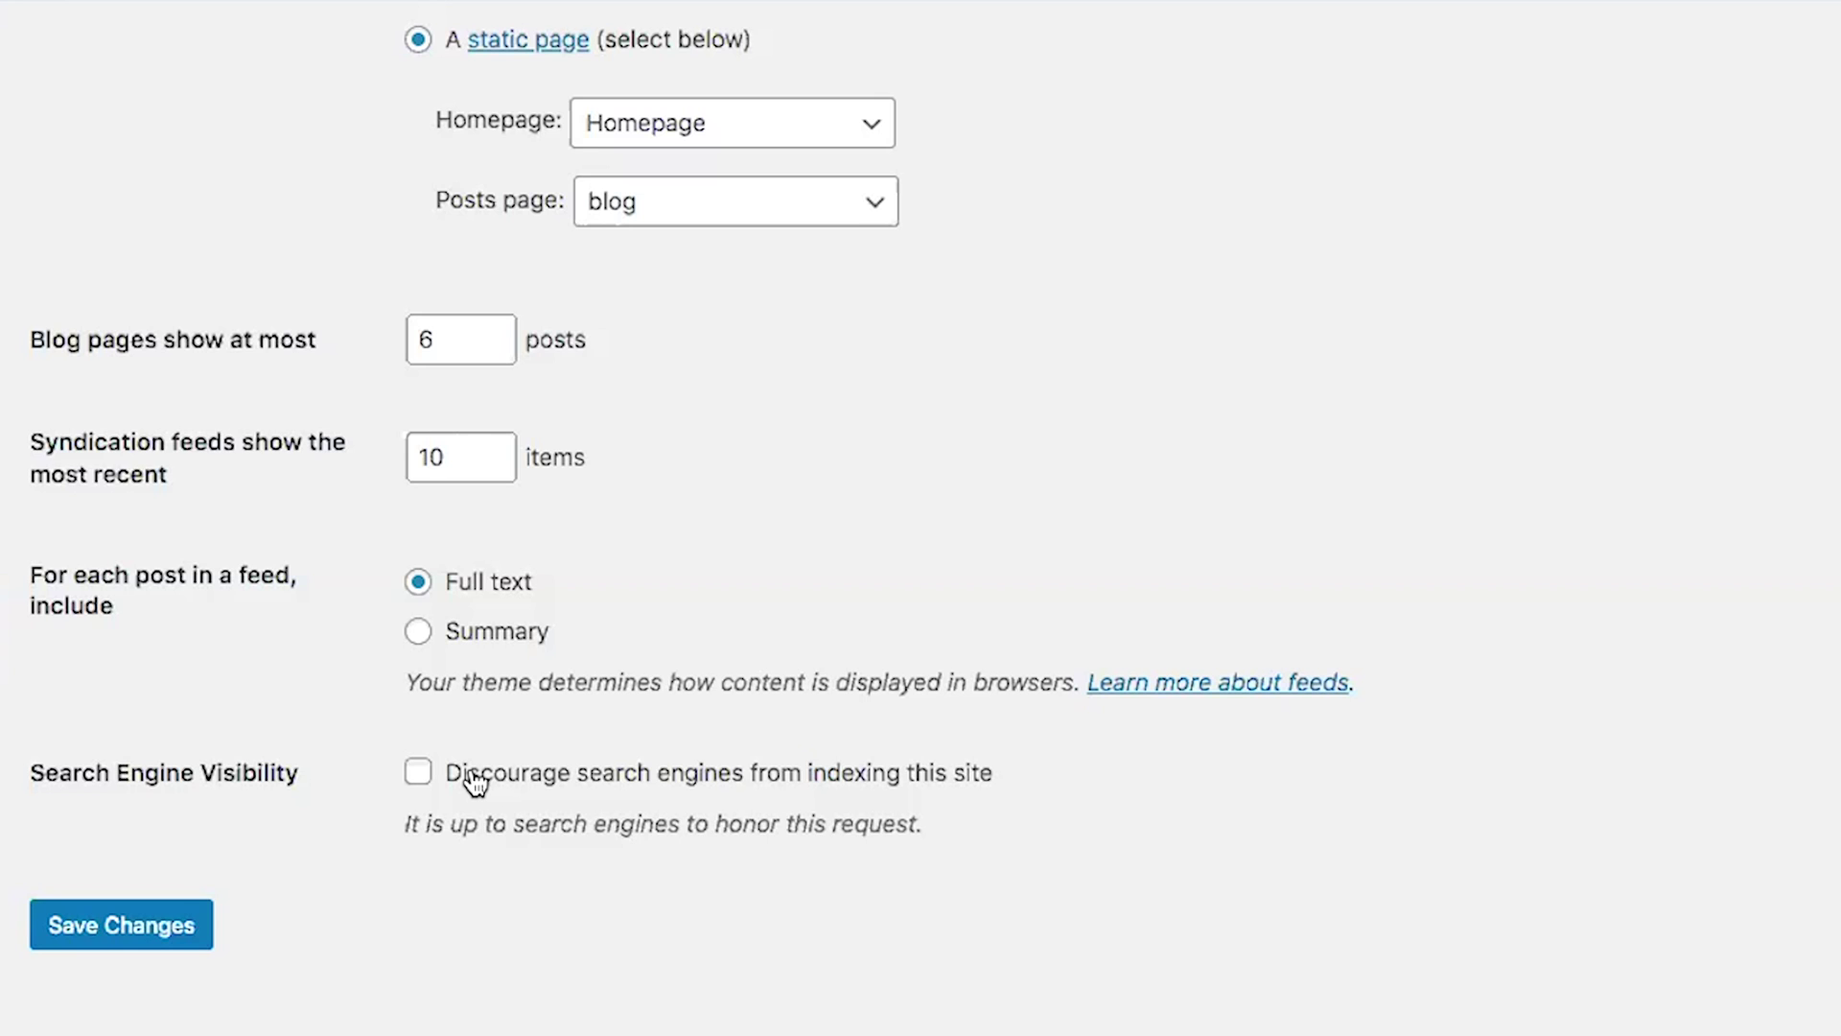
pyautogui.scroll(2, 617, 600)
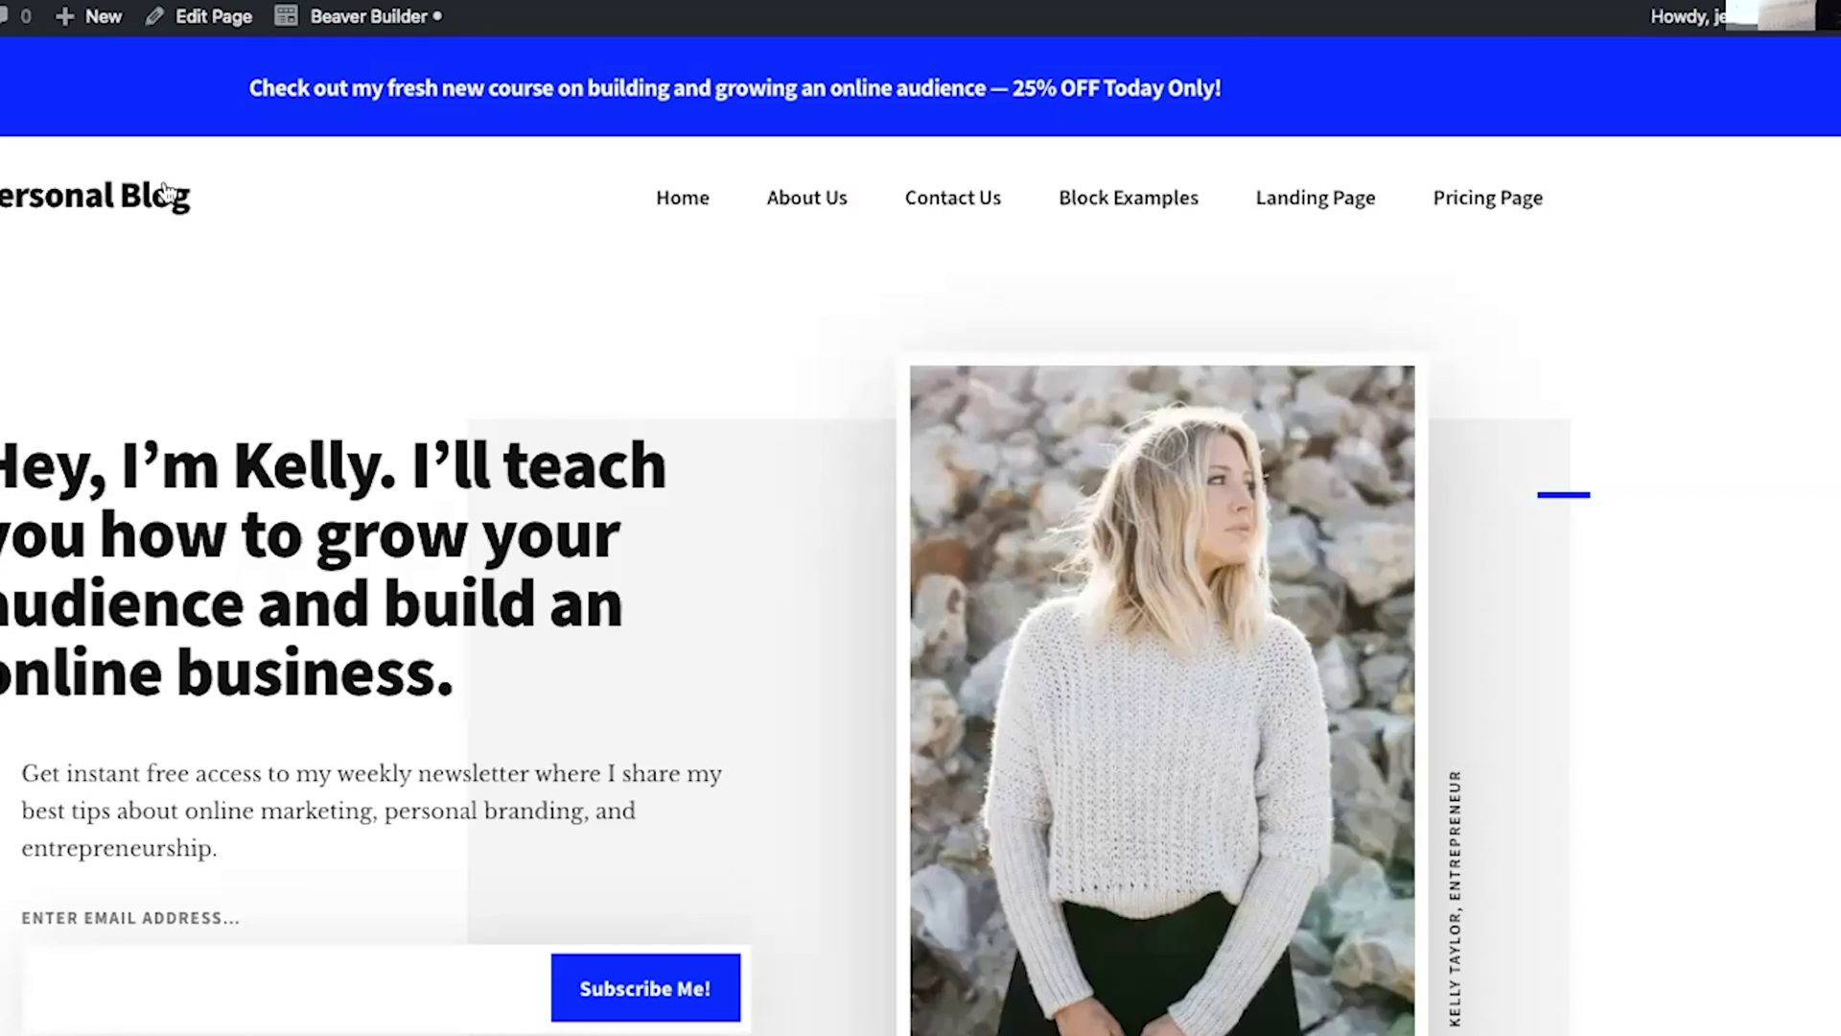
# Create a new post titled "new blog post" from the site's front end, publish it and view the live post.
pyautogui.moveTo(77, 29)
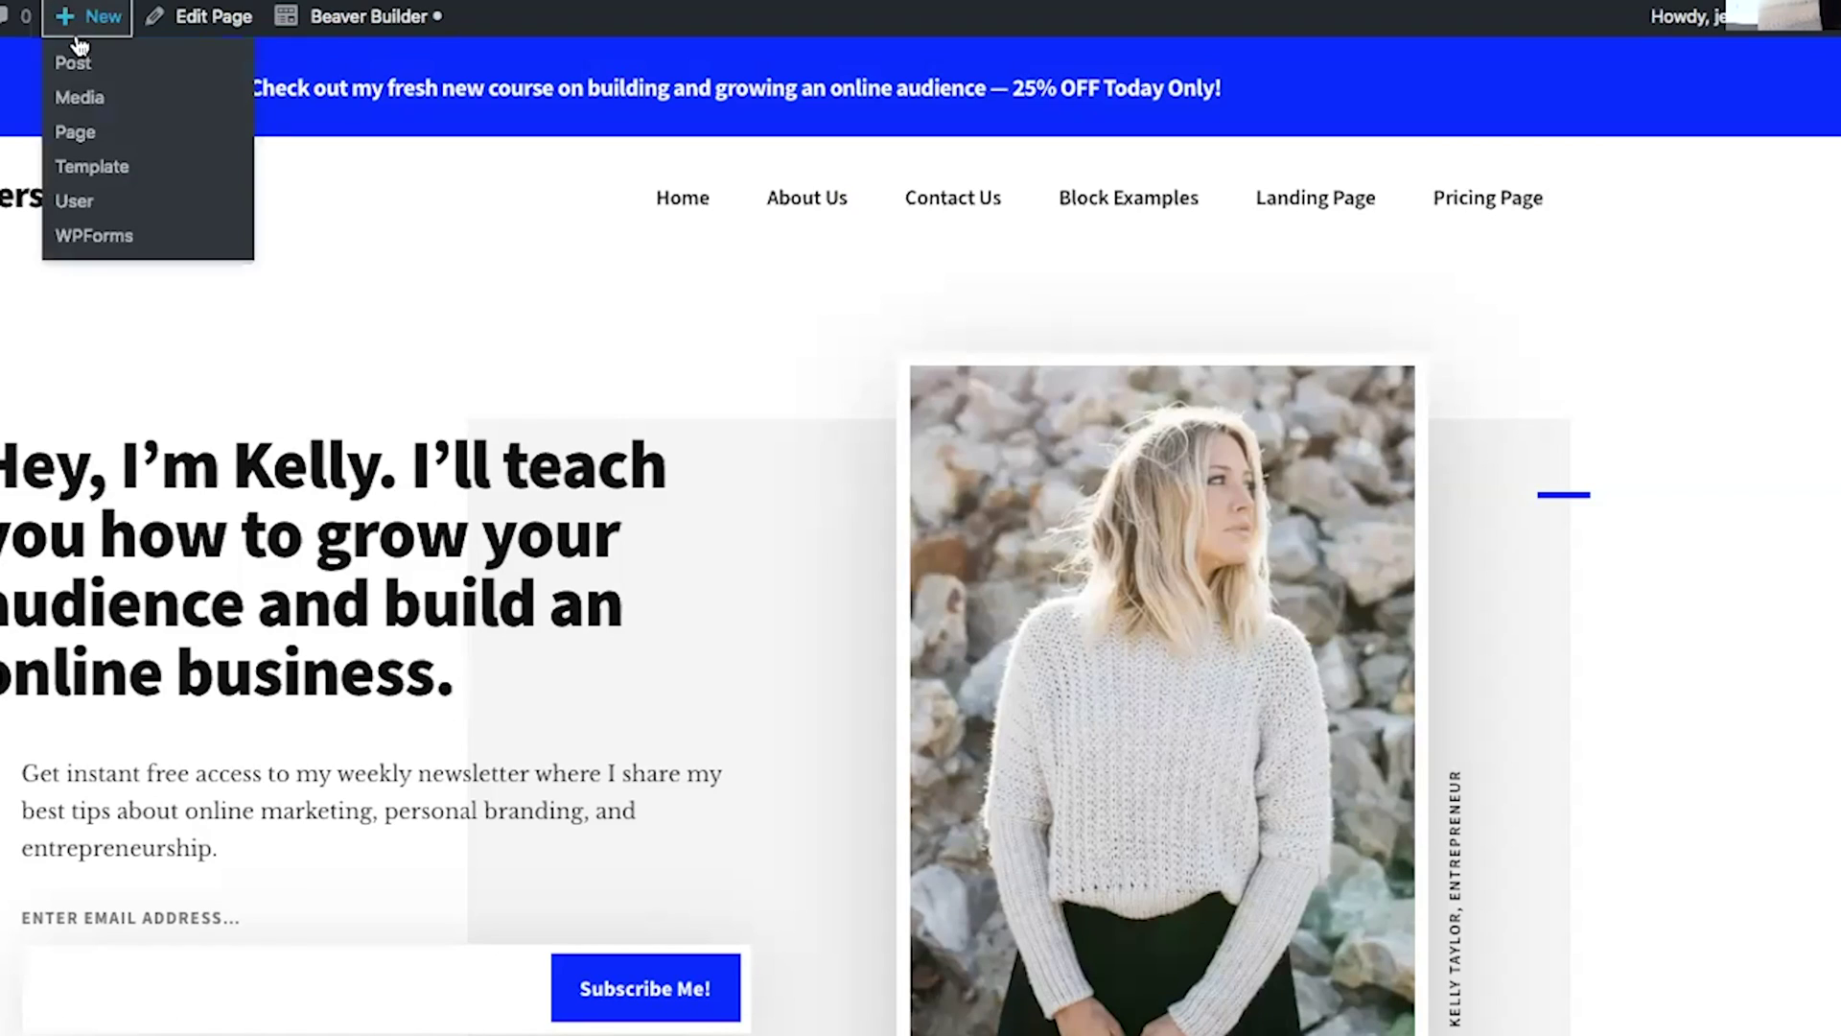
pyautogui.click(79, 74)
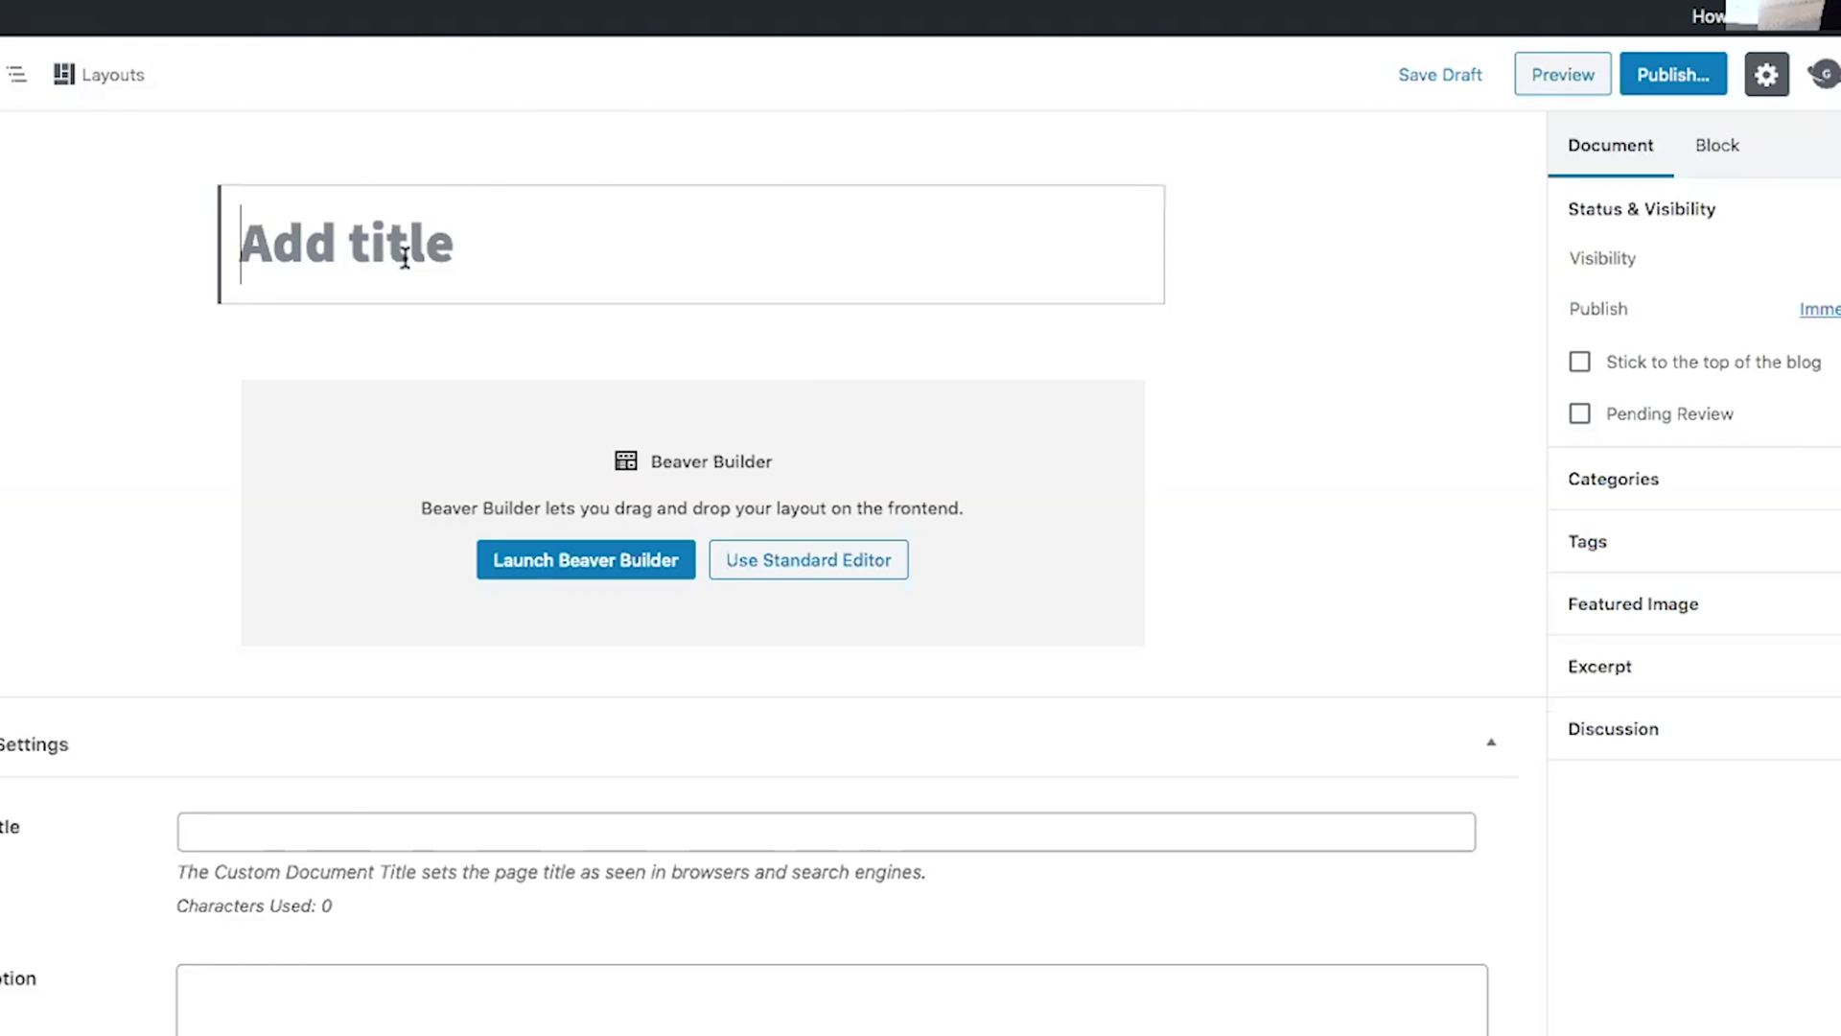
pyautogui.write('new blog post')
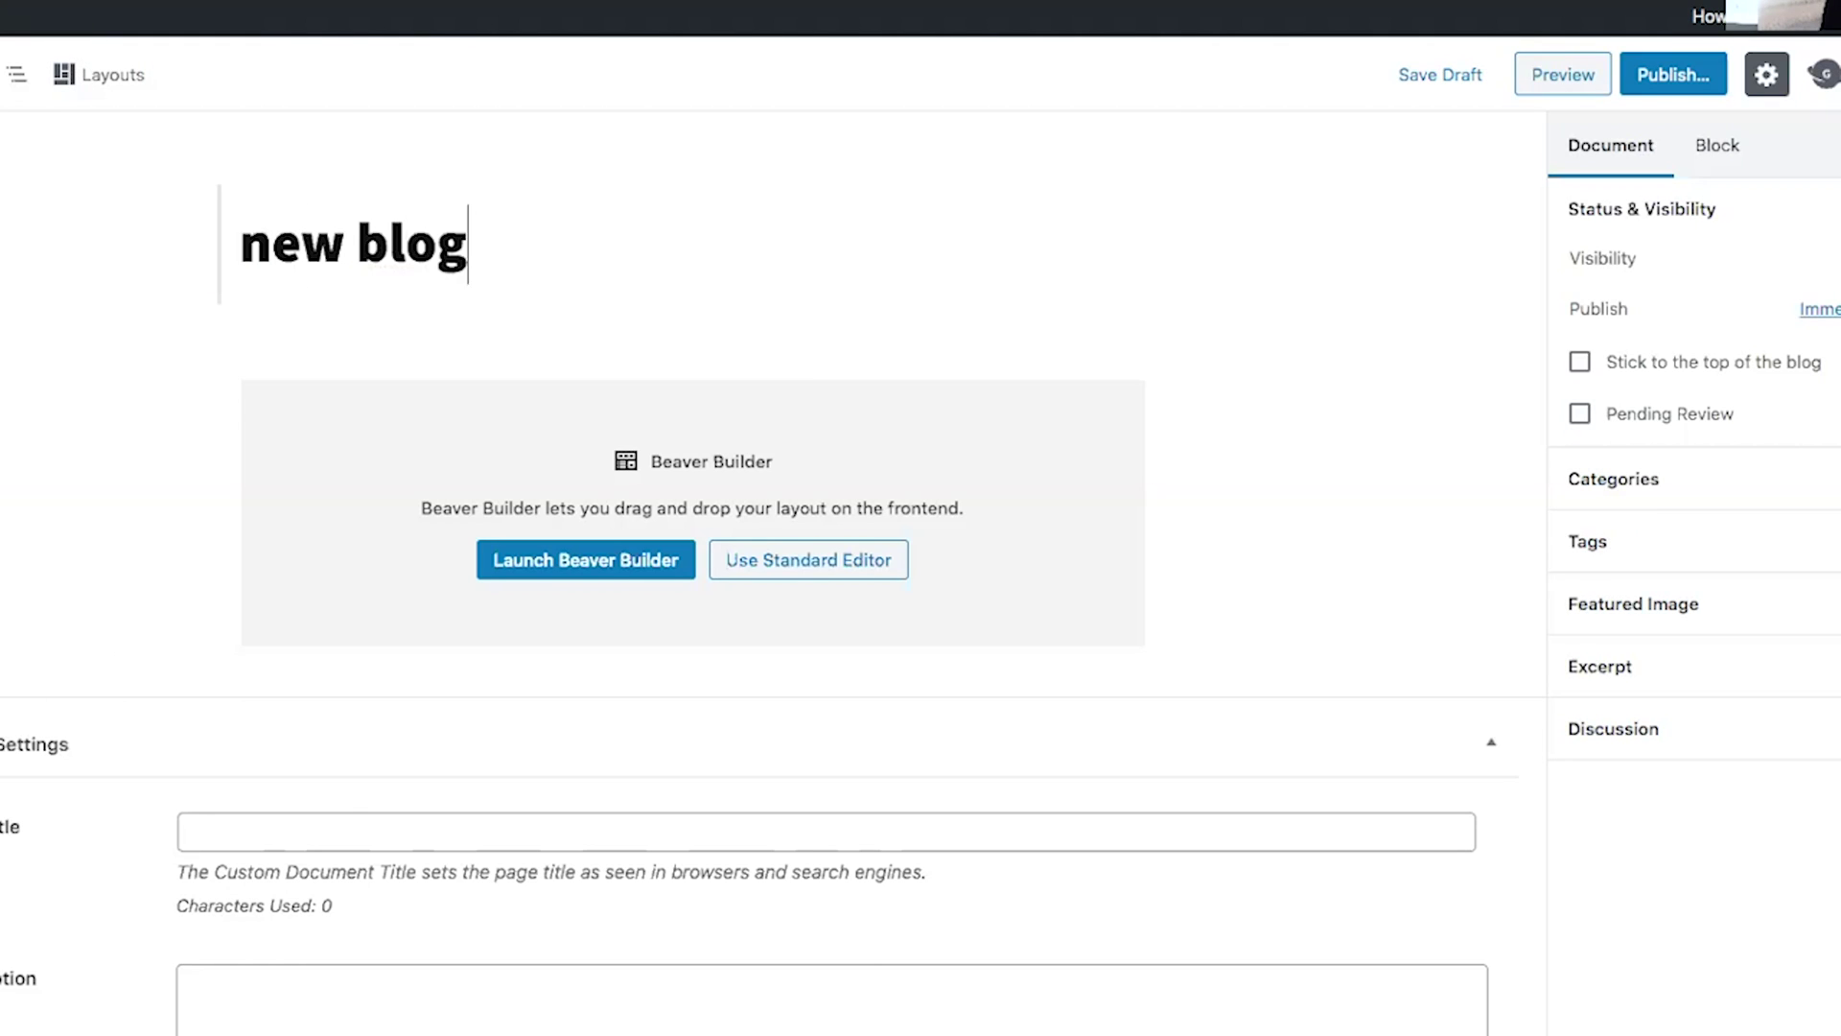
pyautogui.click(1671, 75)
pyautogui.click(1743, 77)
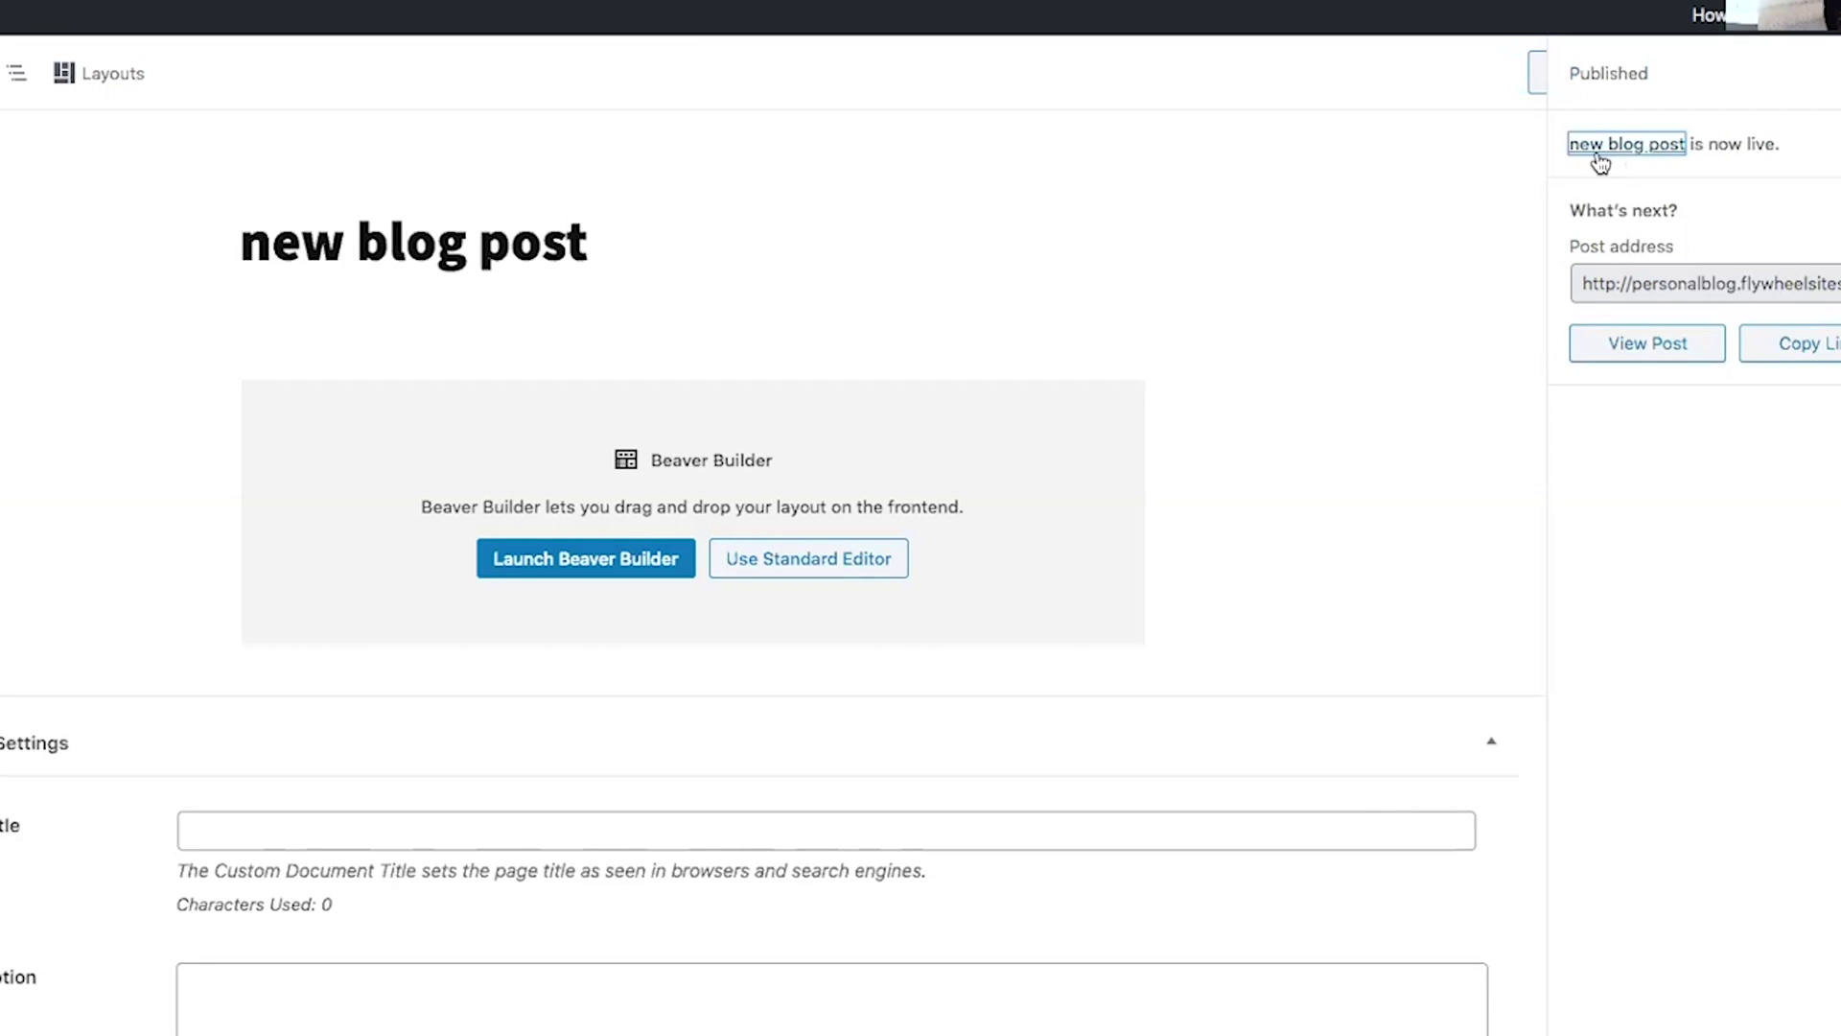
pyautogui.click(1660, 357)
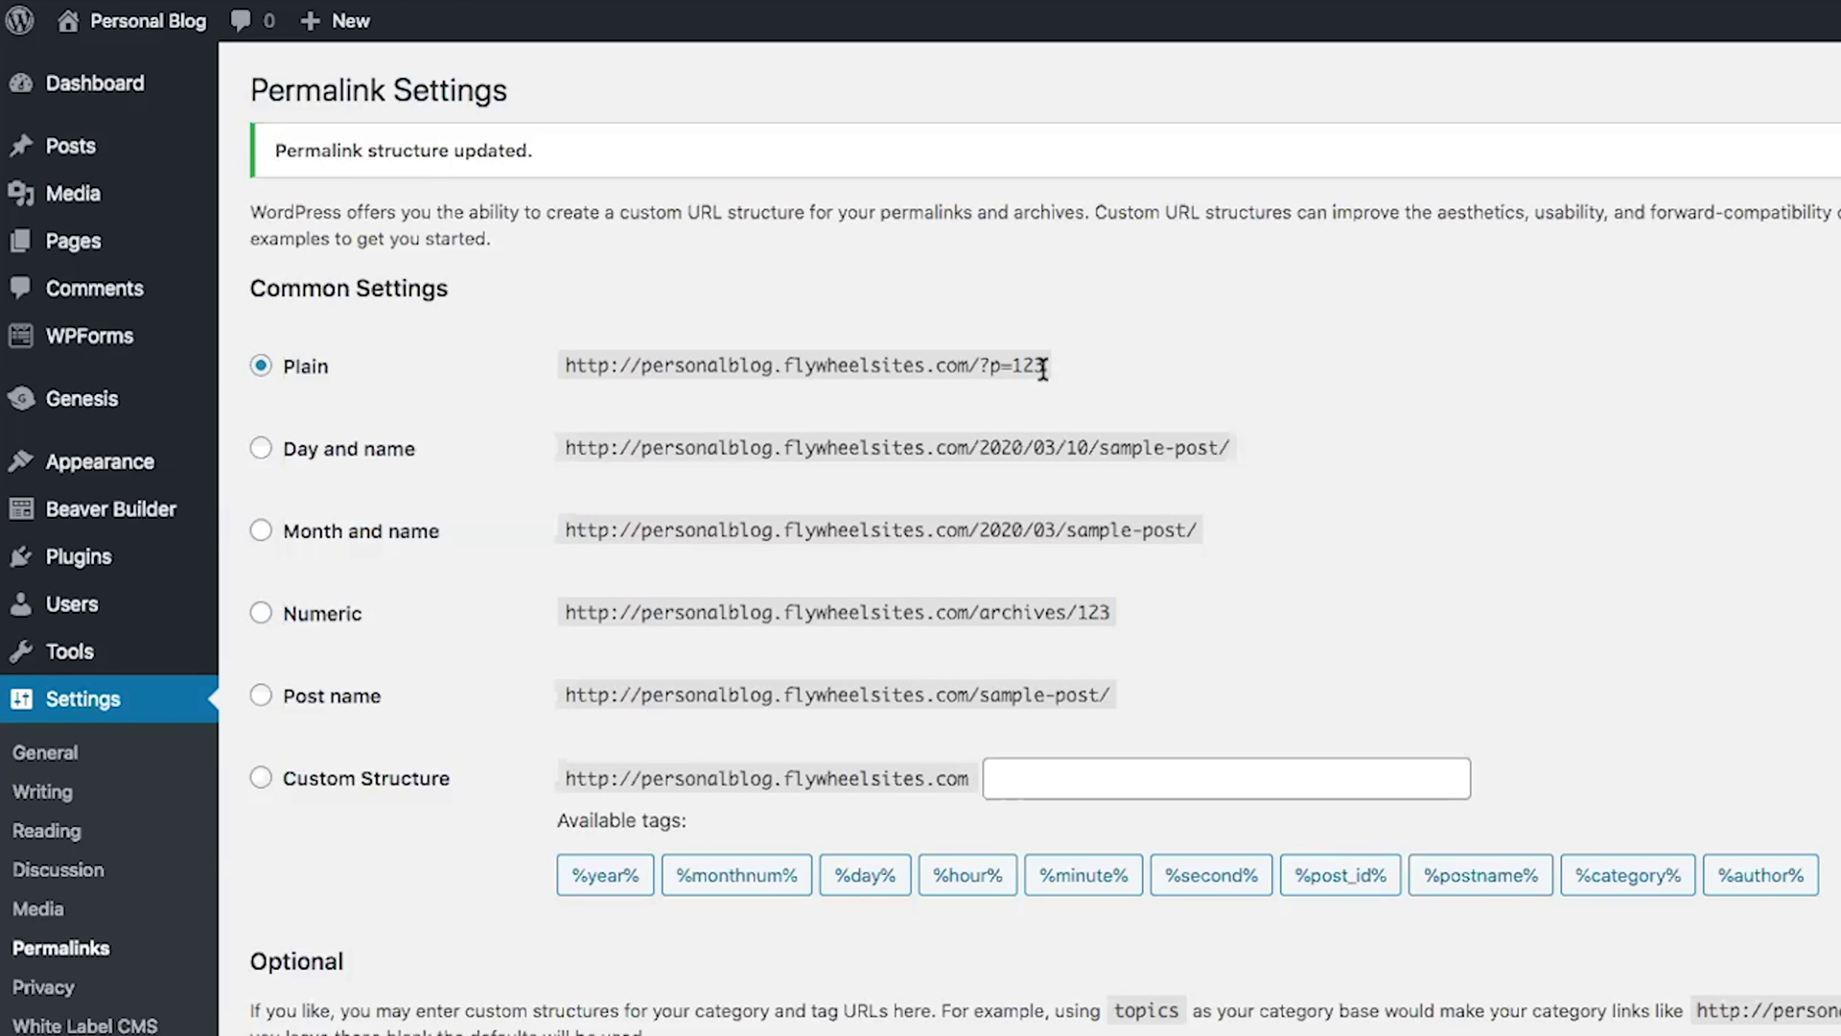
# Set the site's permalink structure to Post name in the permalink settings.
pyautogui.scroll(-1, 921, 367)
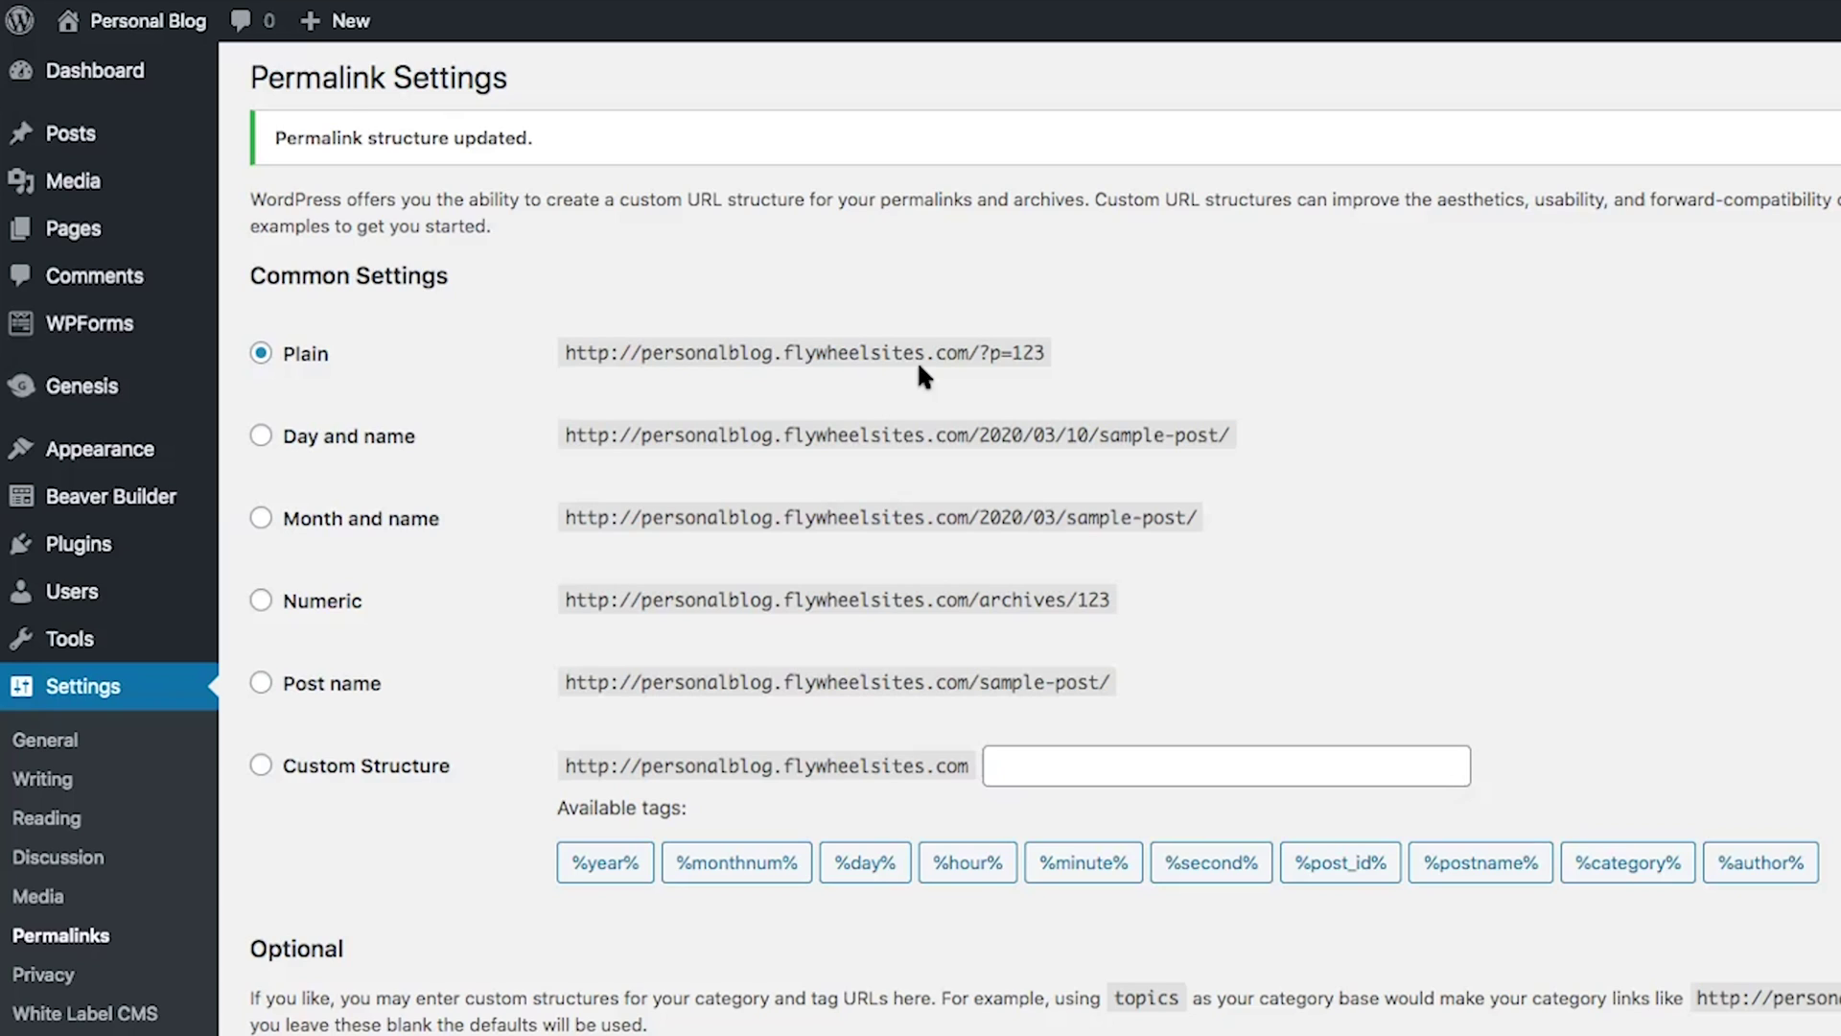
pyautogui.click(261, 684)
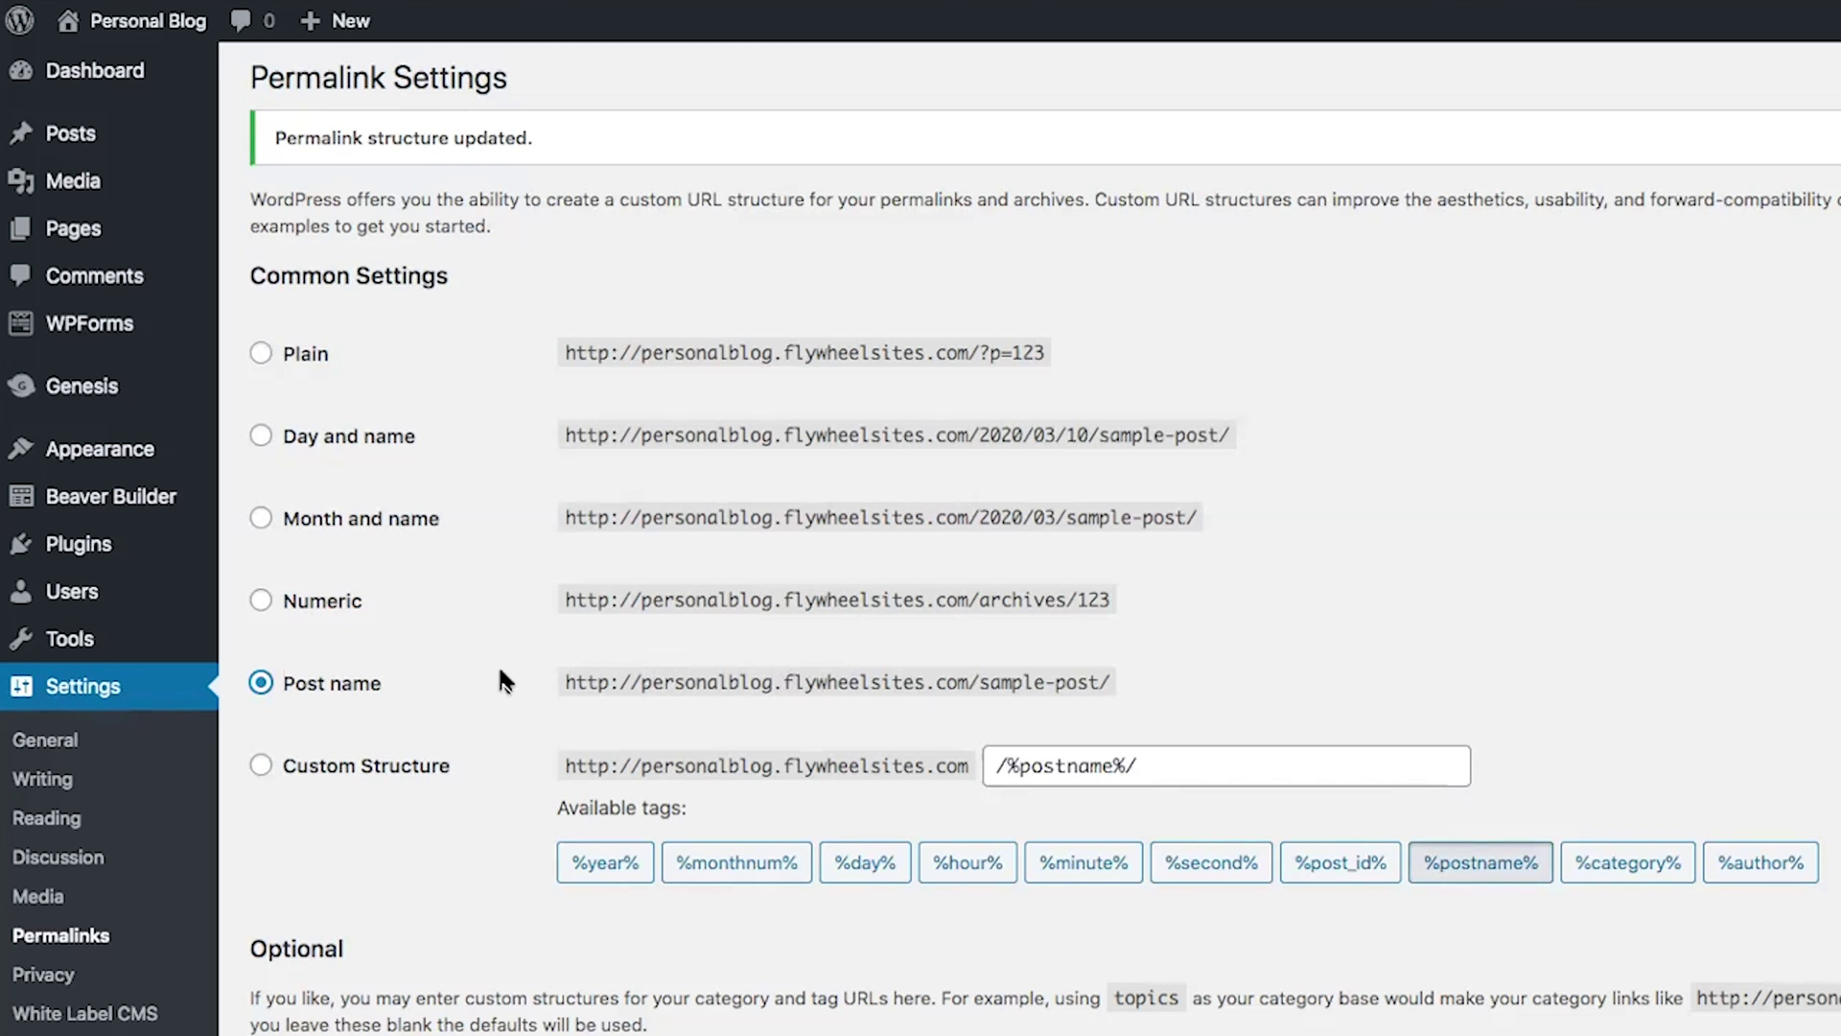
pyautogui.scroll(-3, 497, 664)
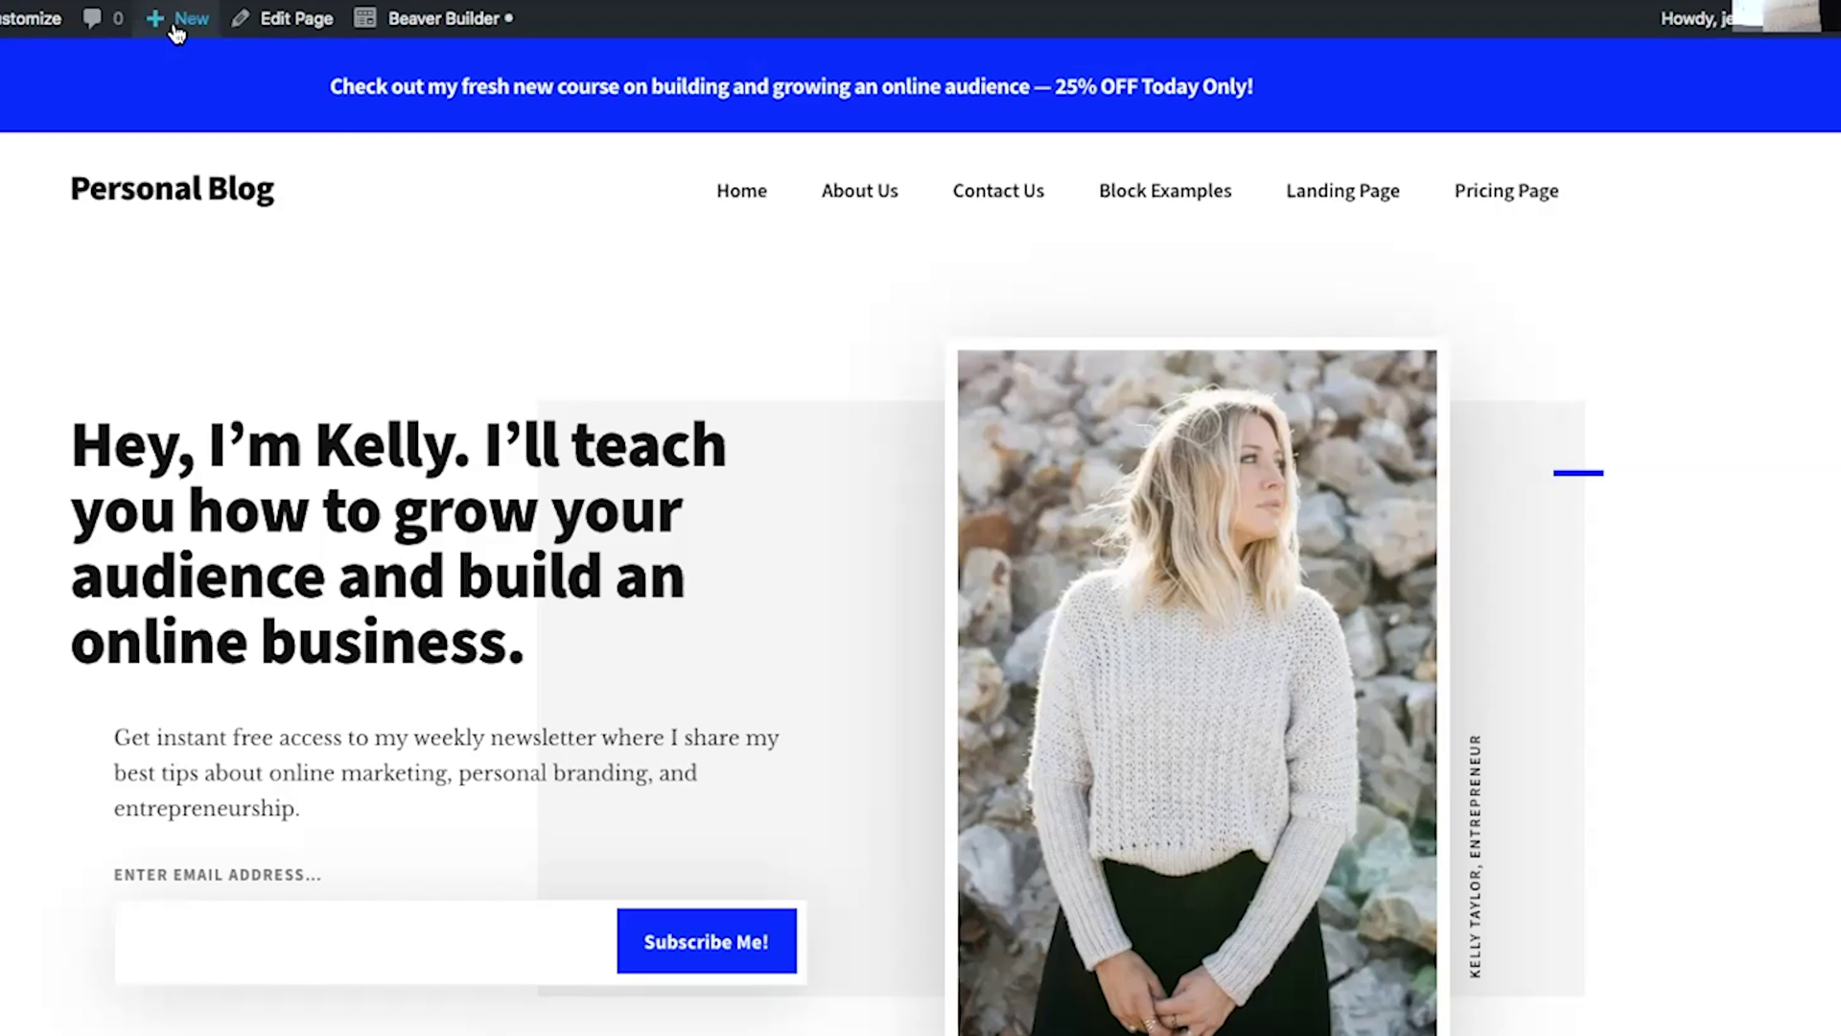
# Publish another post titled "new blog post" under the Post name permalink structure and open it on the site.
pyautogui.moveTo(165, 17)
pyautogui.click(165, 64)
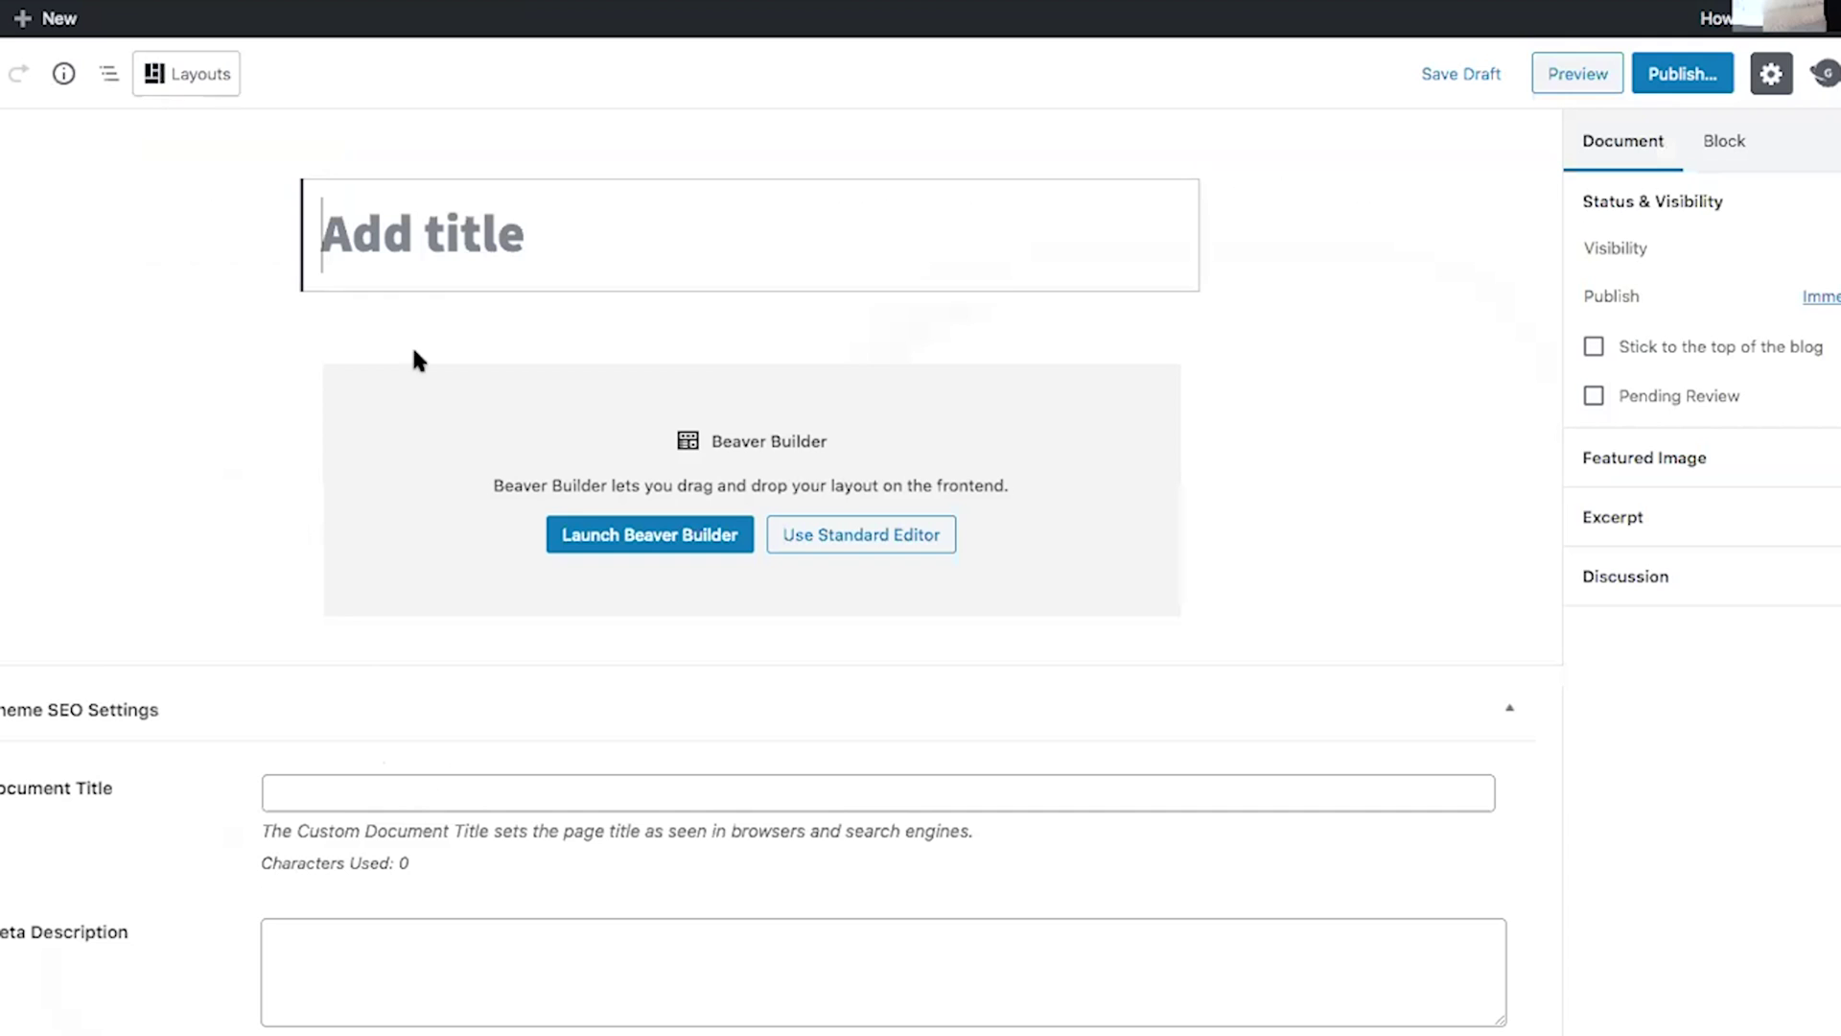
pyautogui.write('new blog post')
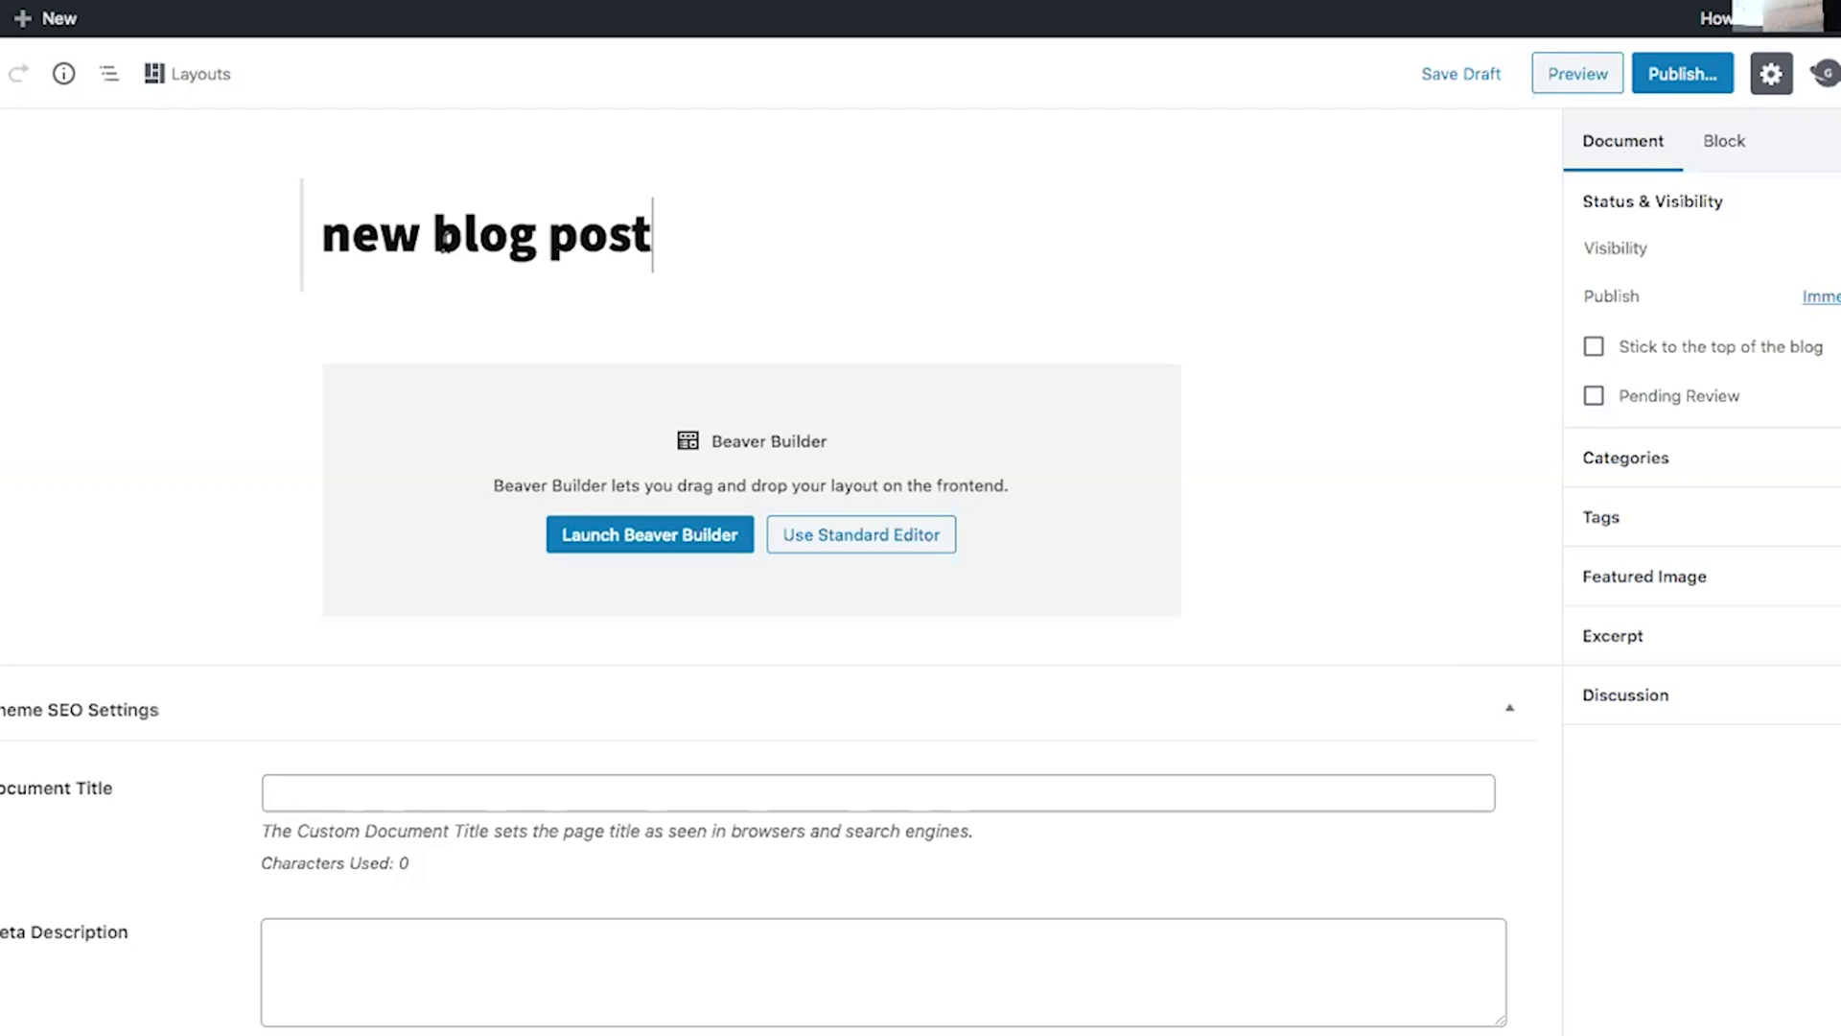
pyautogui.click(1683, 74)
pyautogui.click(1787, 82)
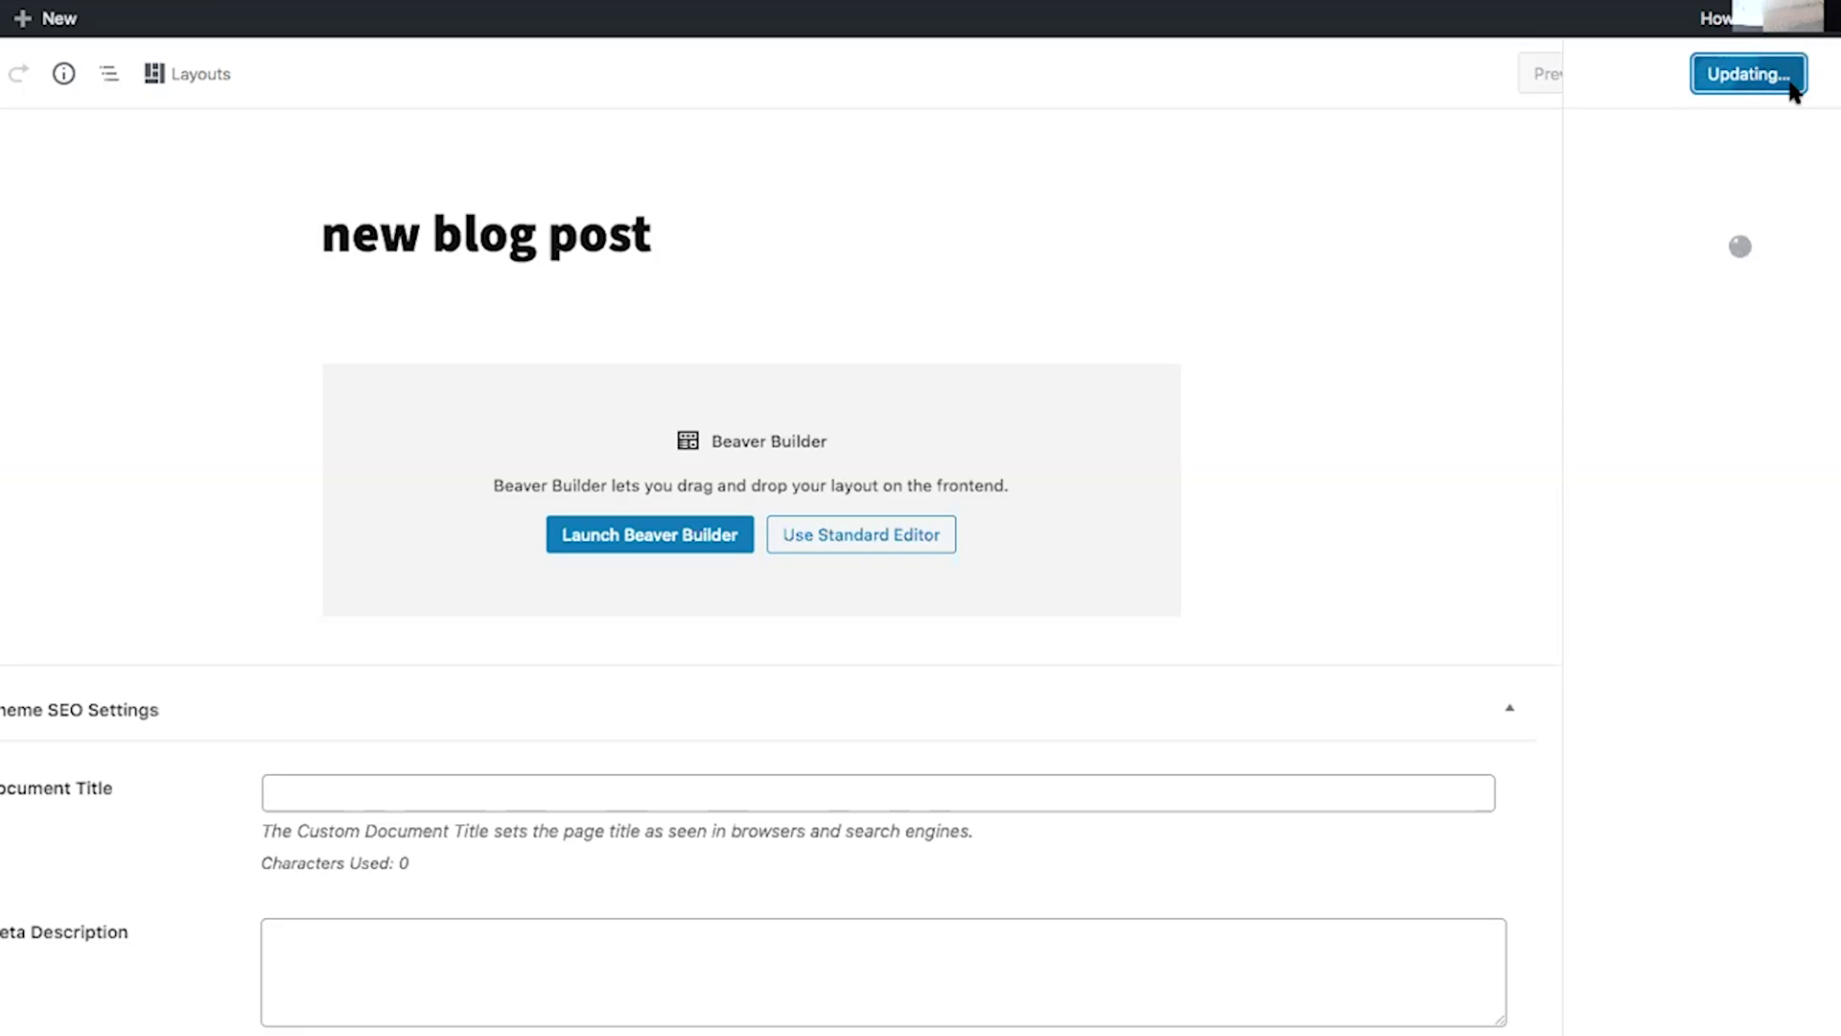
pyautogui.click(1655, 340)
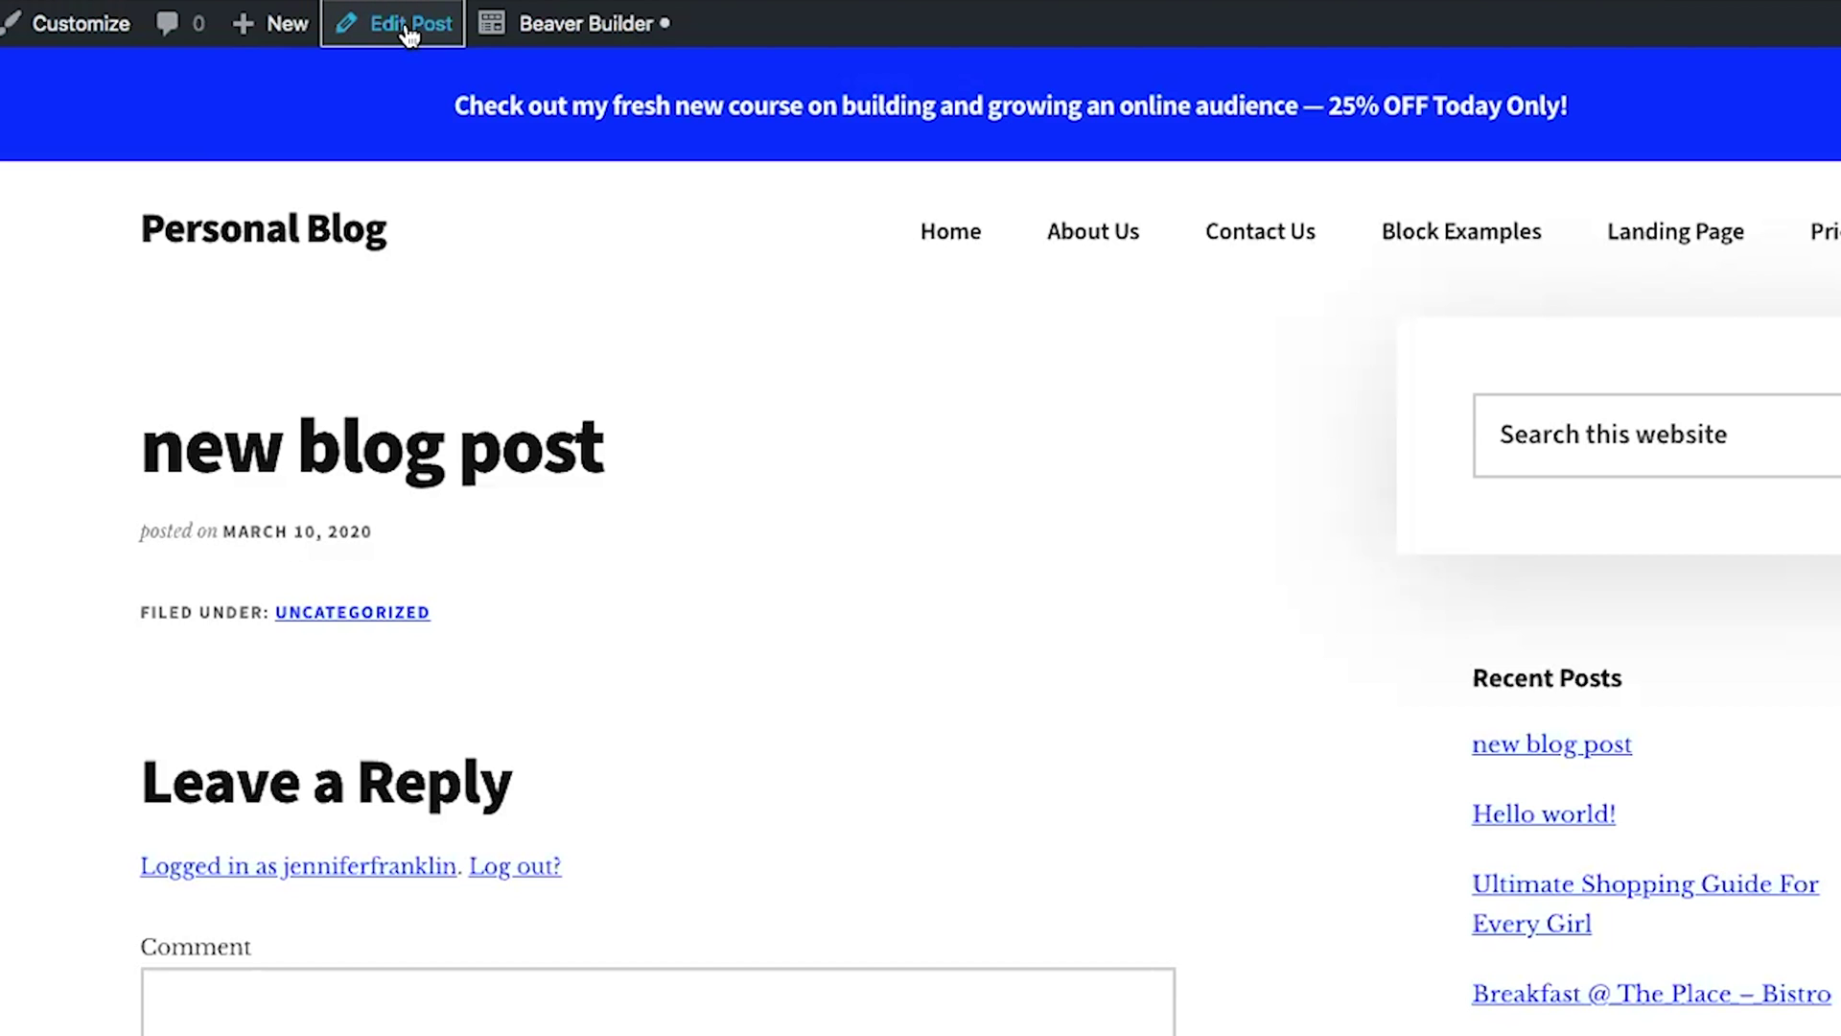
# Edit the published "new blog post", change its URL slug to new-post and update the post.
pyautogui.click(409, 34)
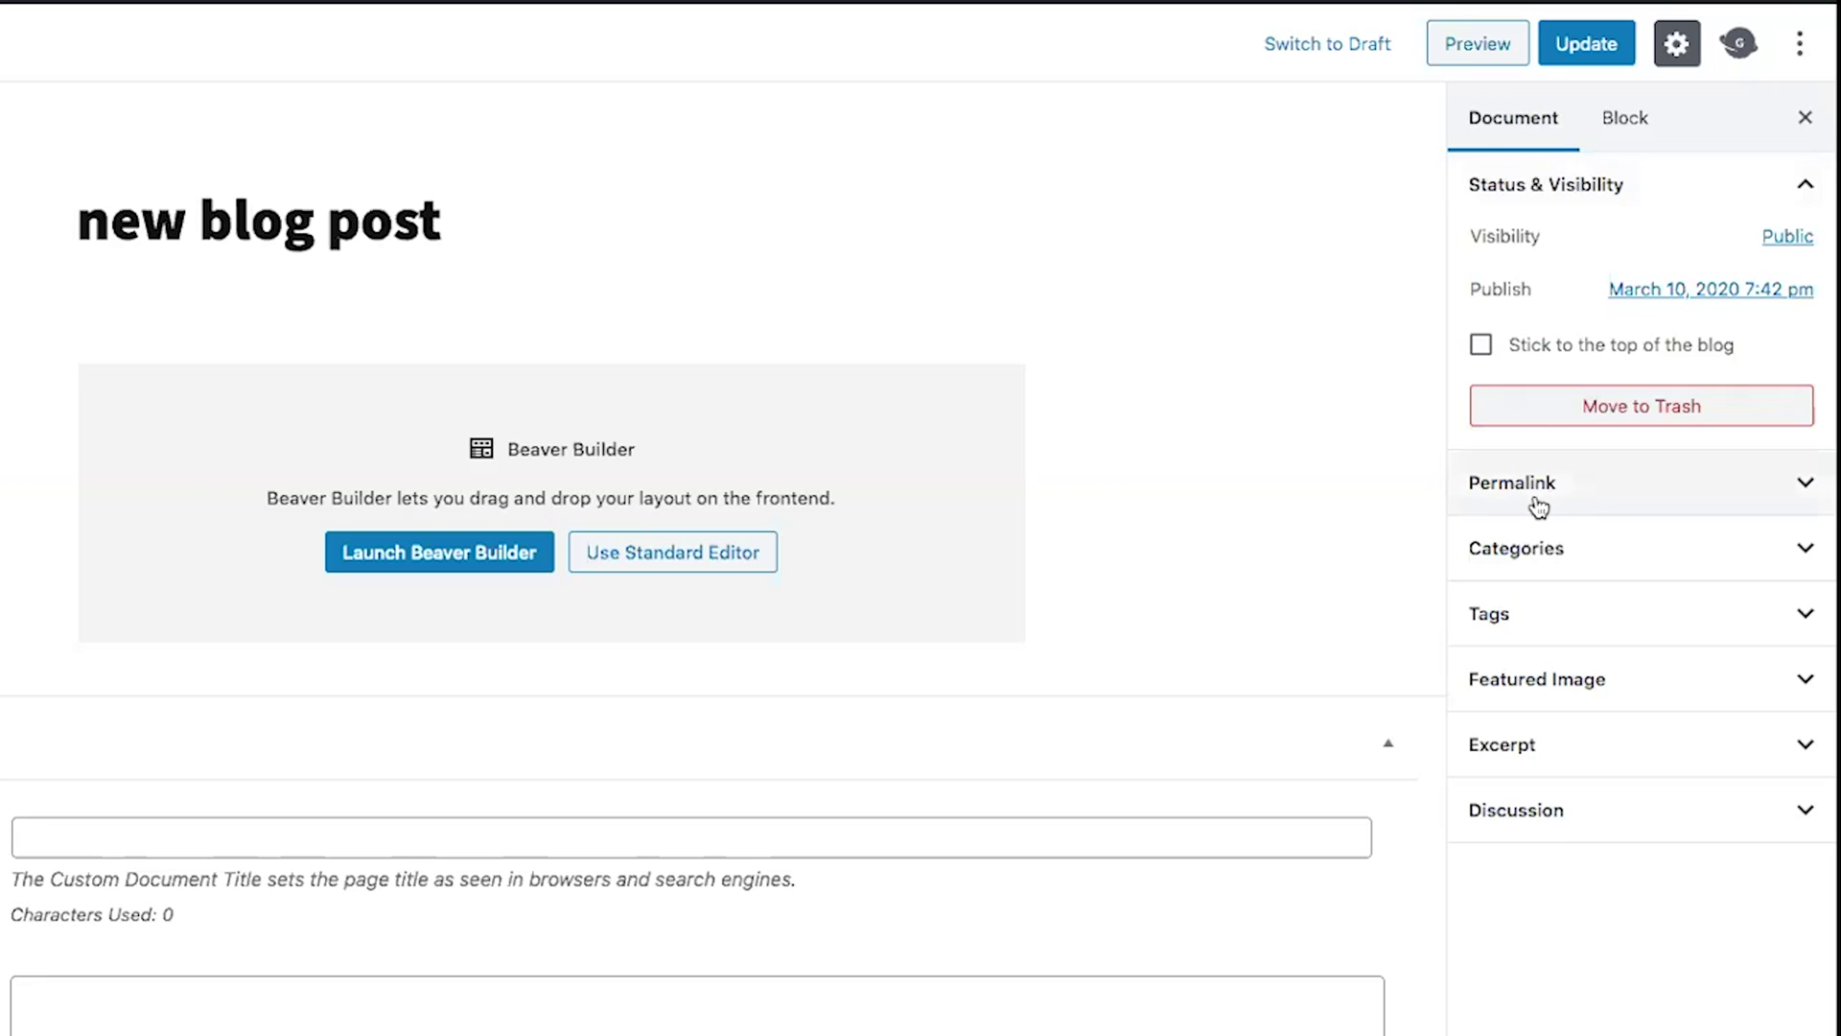
pyautogui.click(1811, 485)
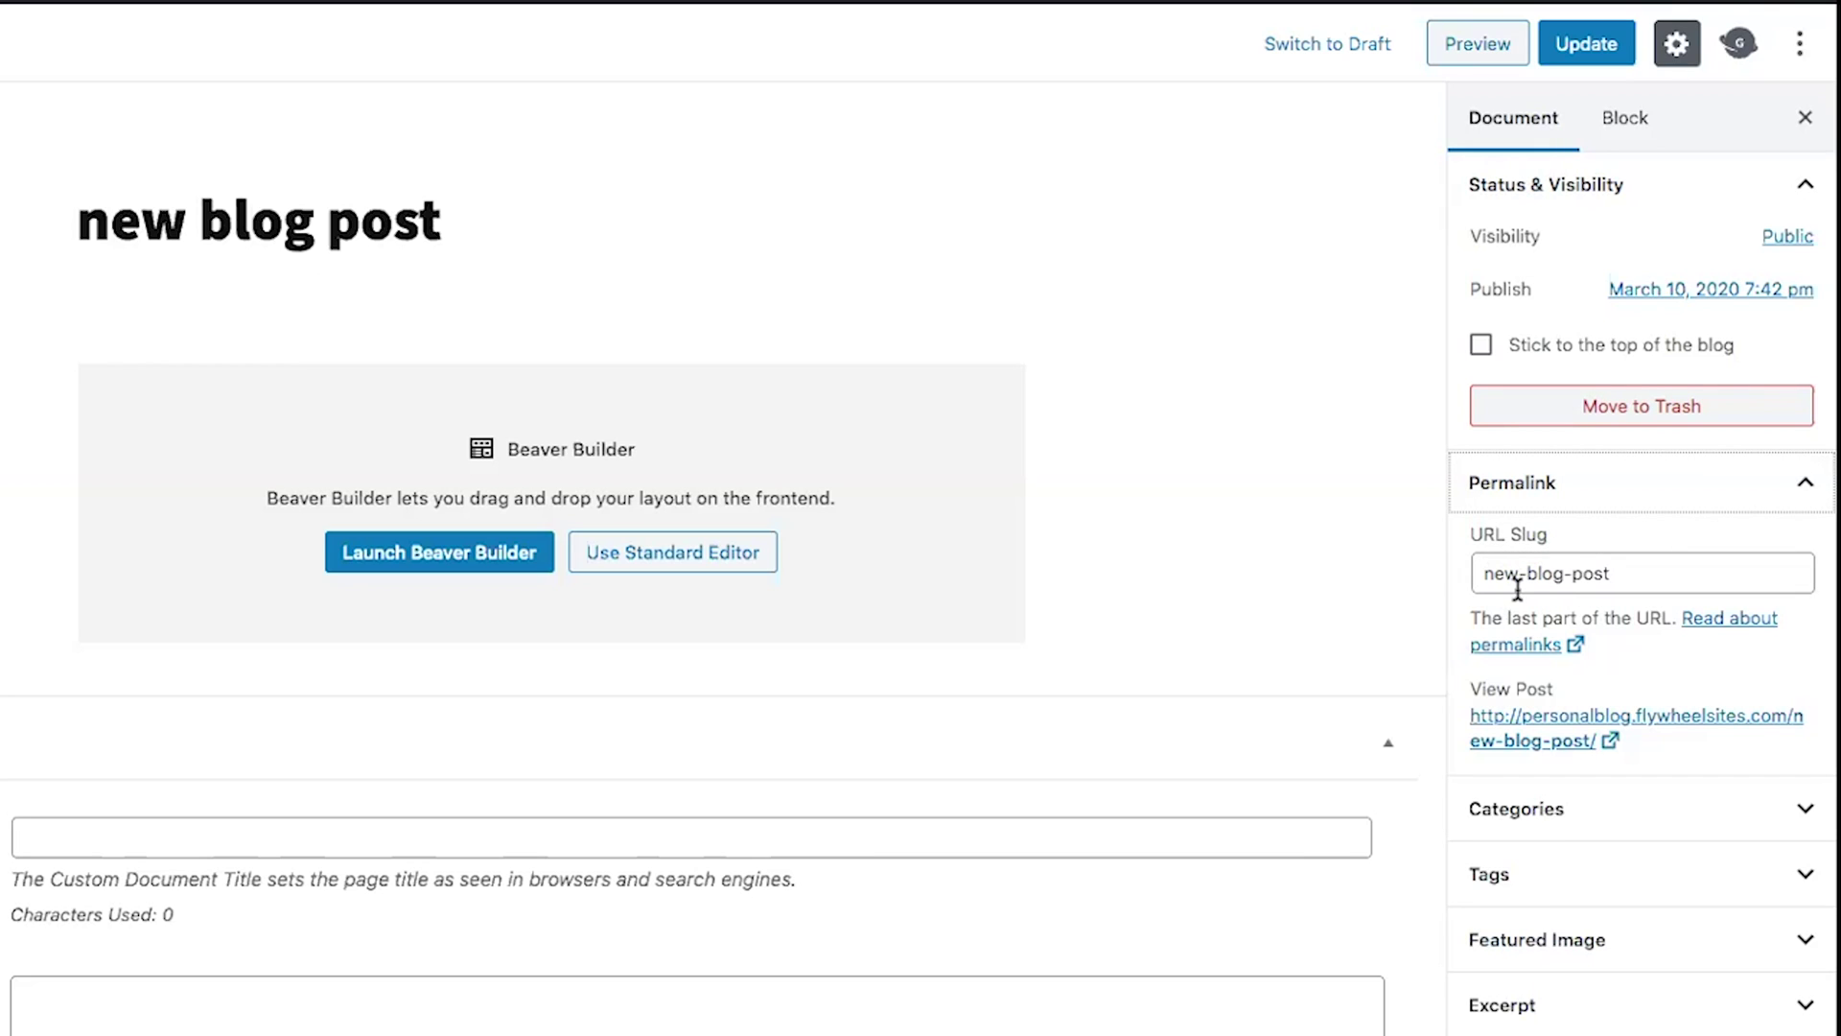
pyautogui.click(1634, 573)
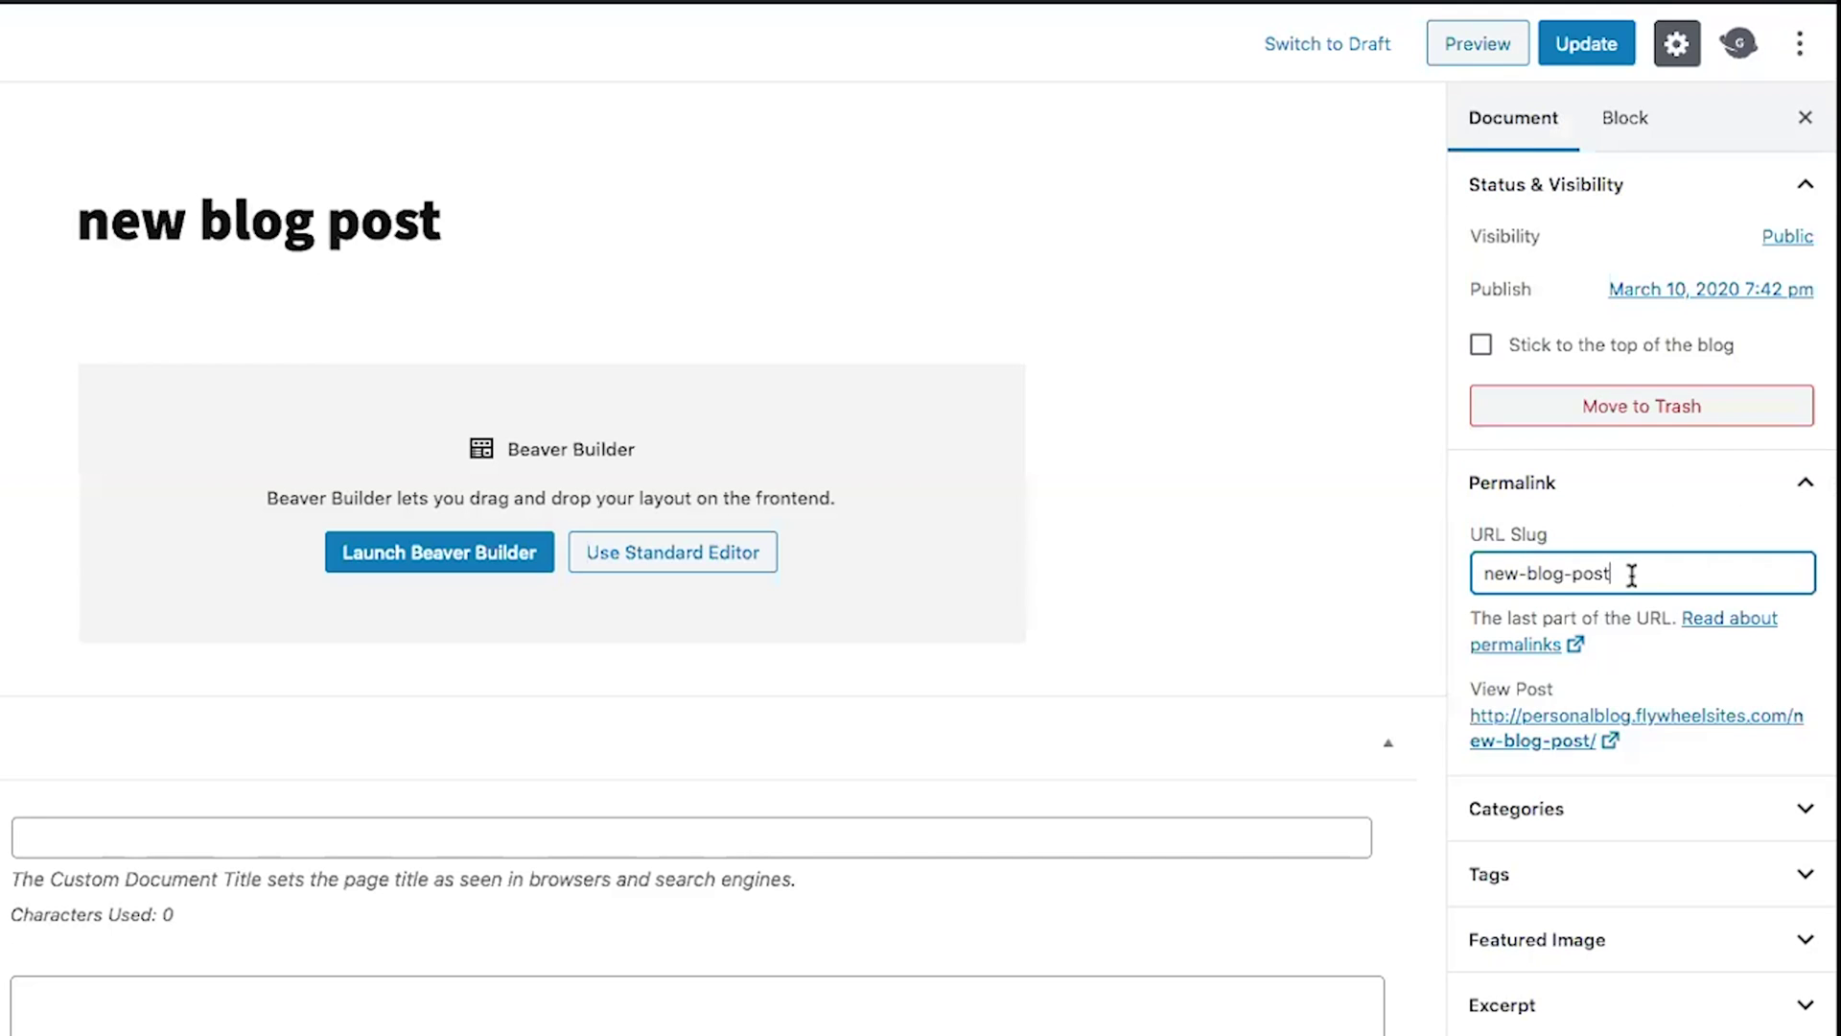
pyautogui.press('BackSpace')
pyautogui.press('BackSpace')
pyautogui.press('BackSpace')
pyautogui.press('BackSpace')
pyautogui.press('BackSpace')
pyautogui.press('BackSpace')
pyautogui.press('BackSpace')
pyautogui.press('BackSpace')
pyautogui.press('BackSpace')
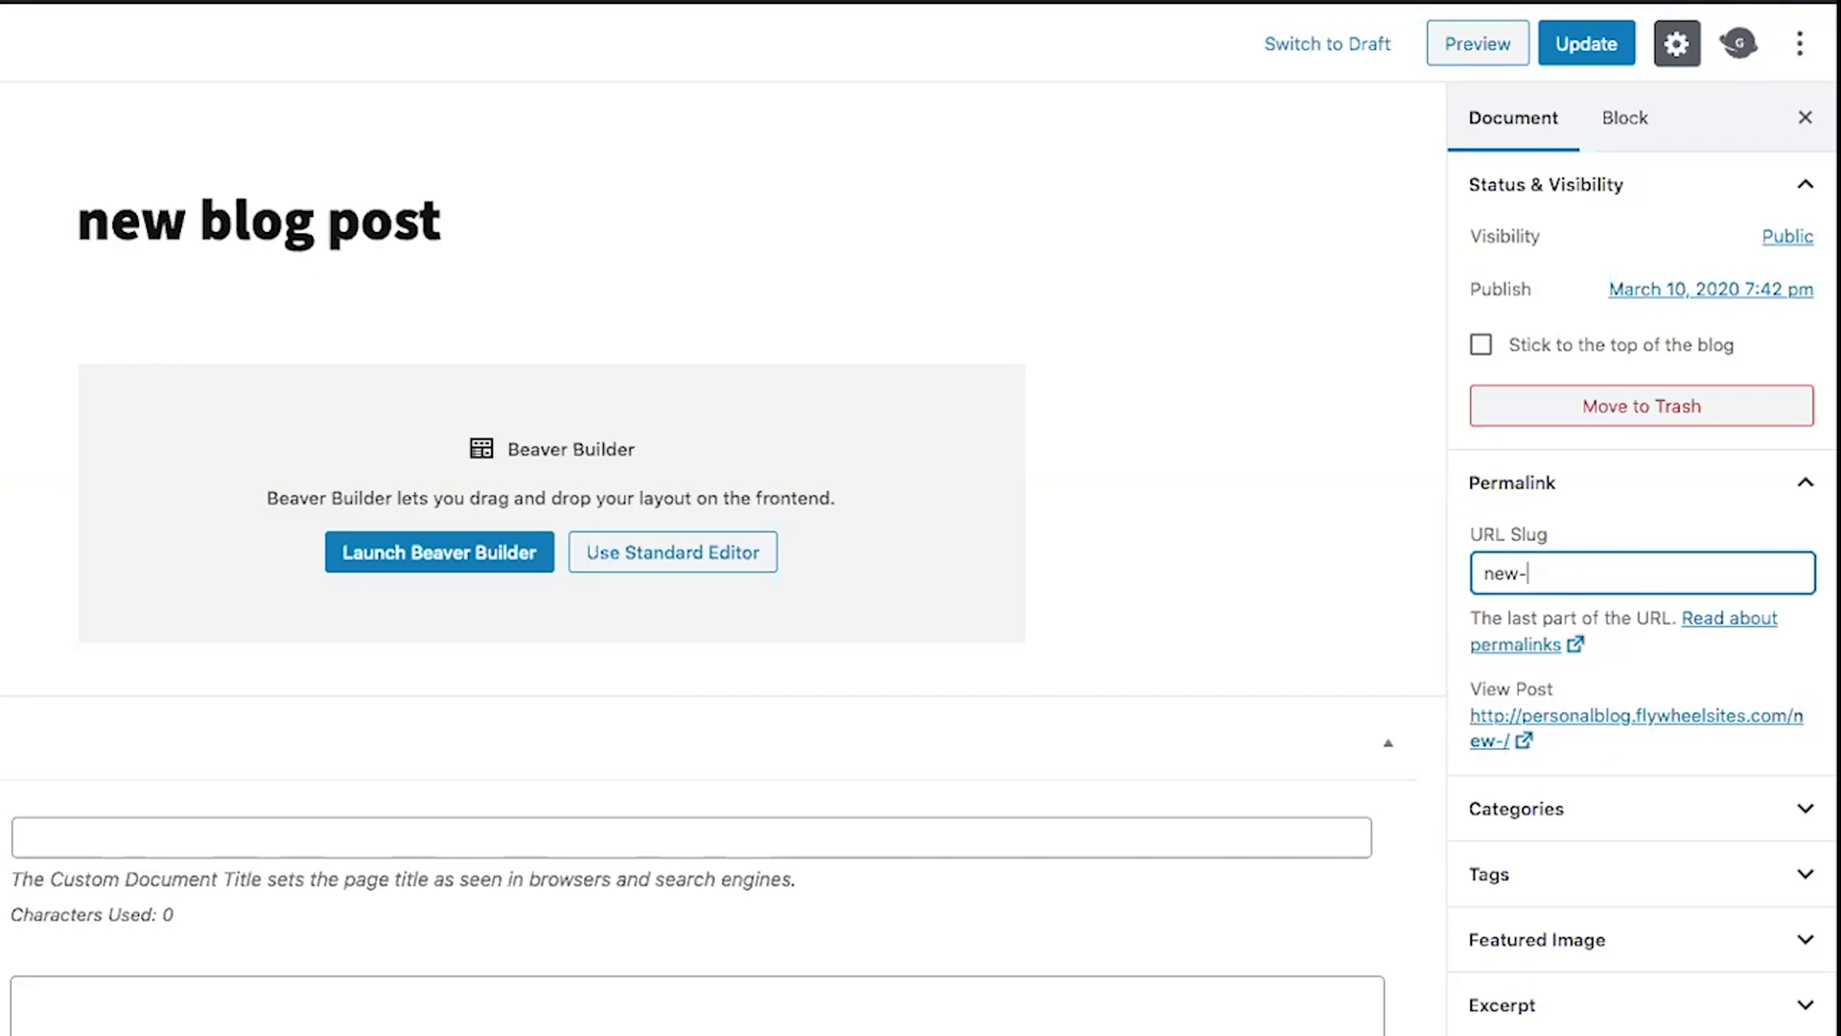
pyautogui.write('post')
pyautogui.click(1594, 60)
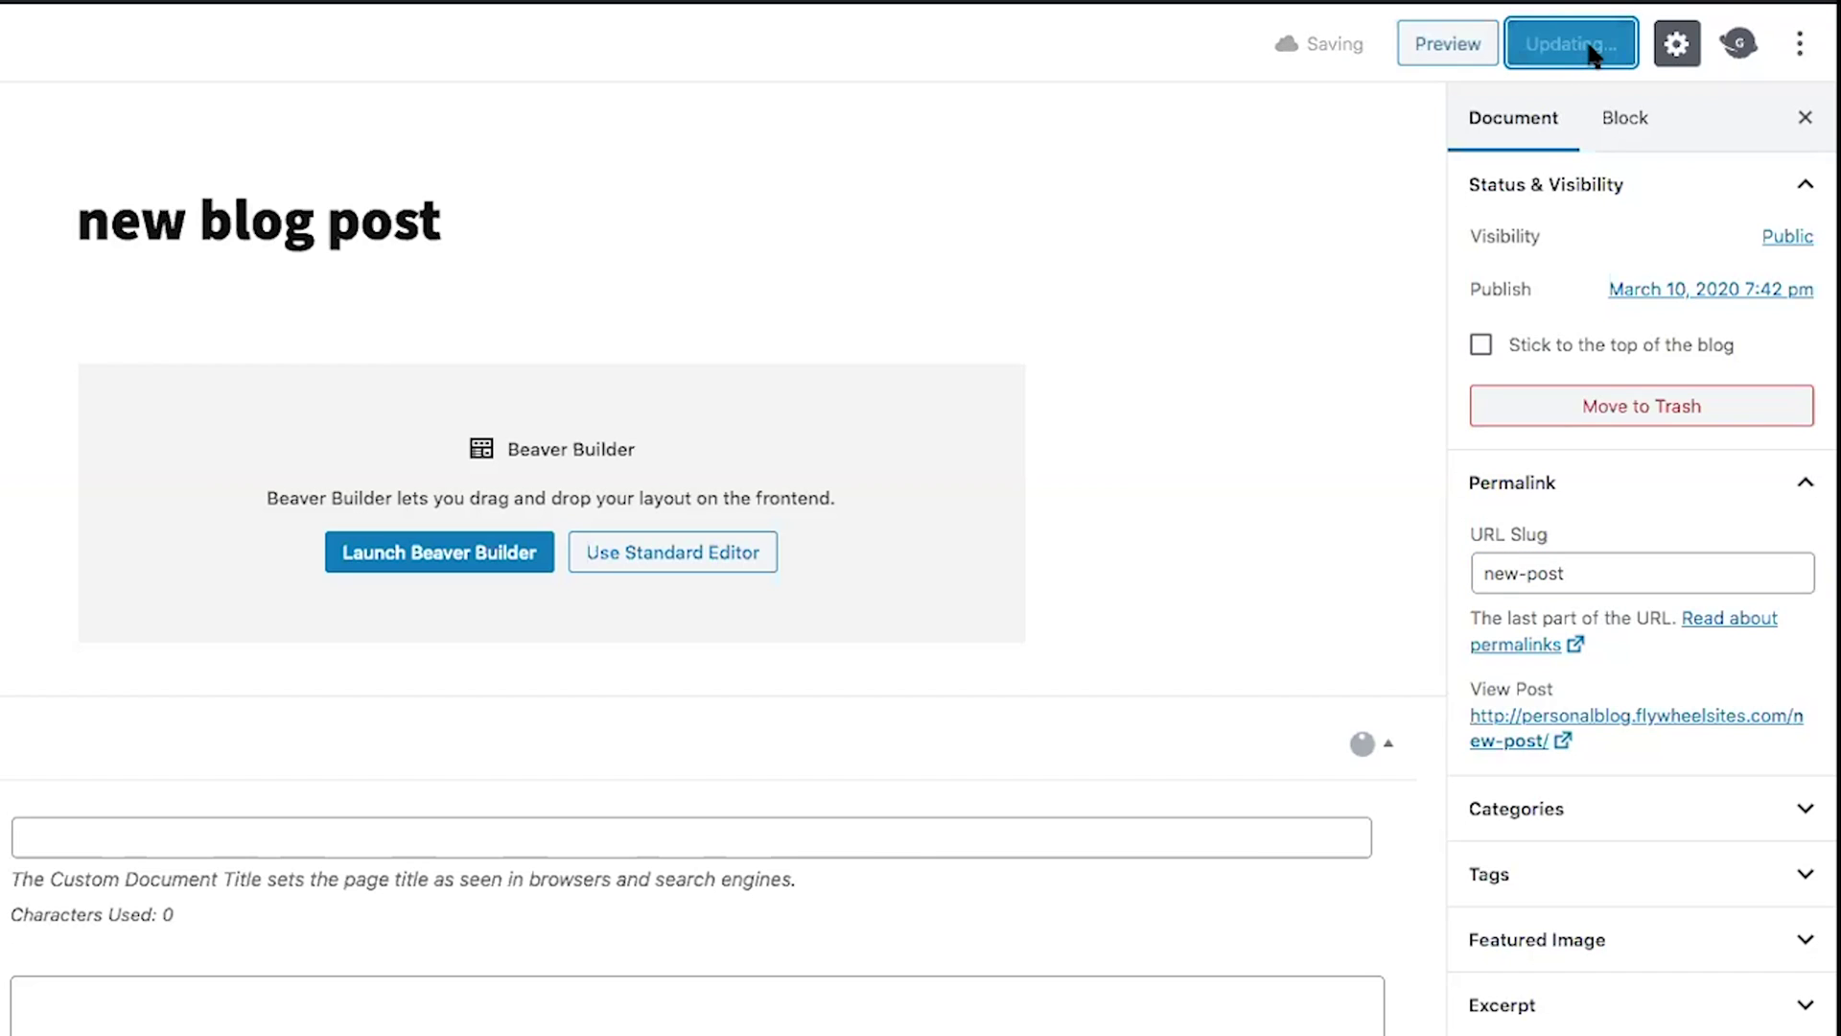